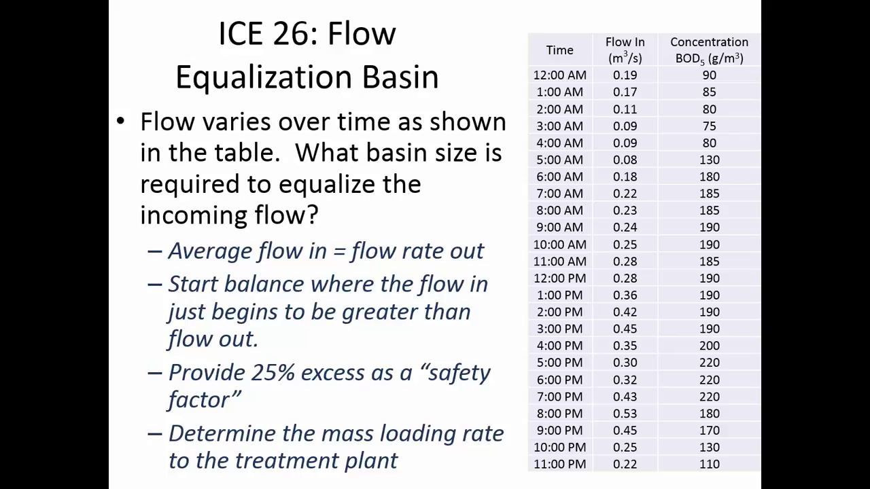
End the slide show and open the course announcement "ICE 26 starting point file" in Firefox.
key("Escape")
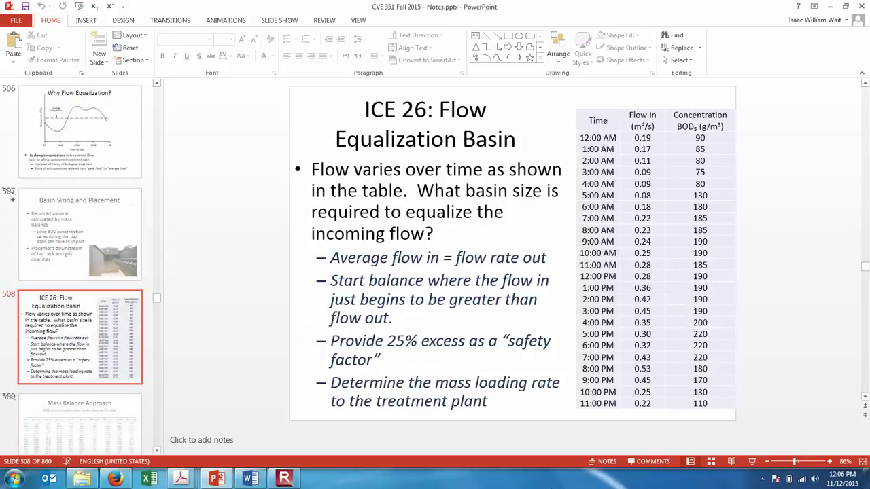
left_click(125, 478)
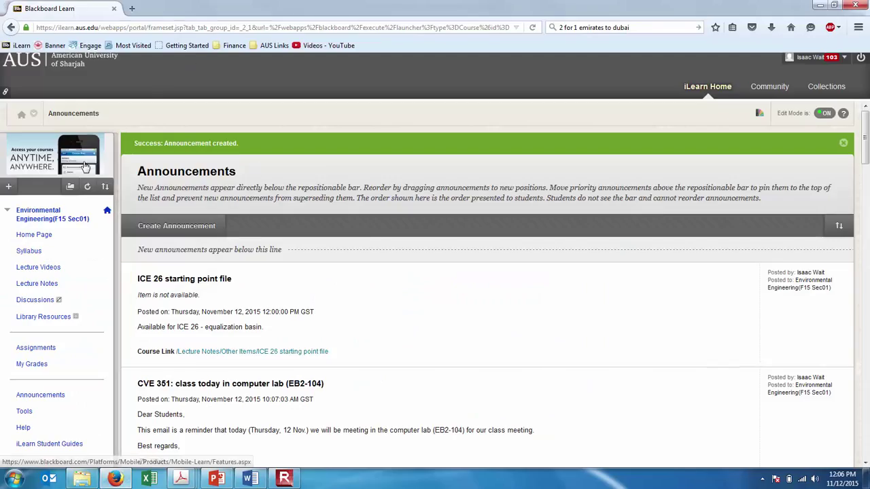
left_click(41, 216)
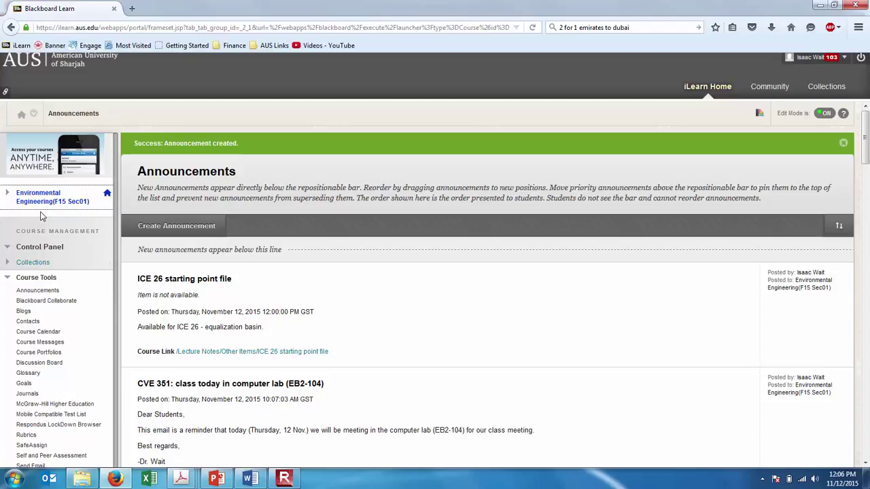
left_click(106, 195)
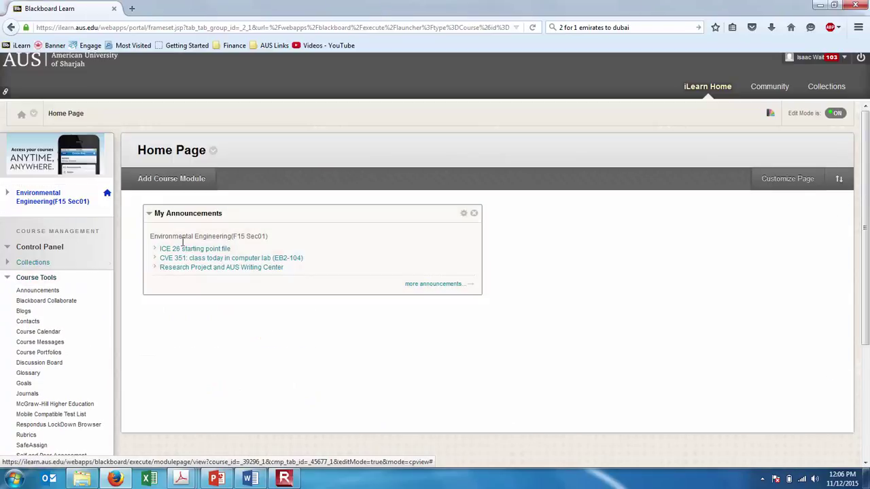
left_click(196, 248)
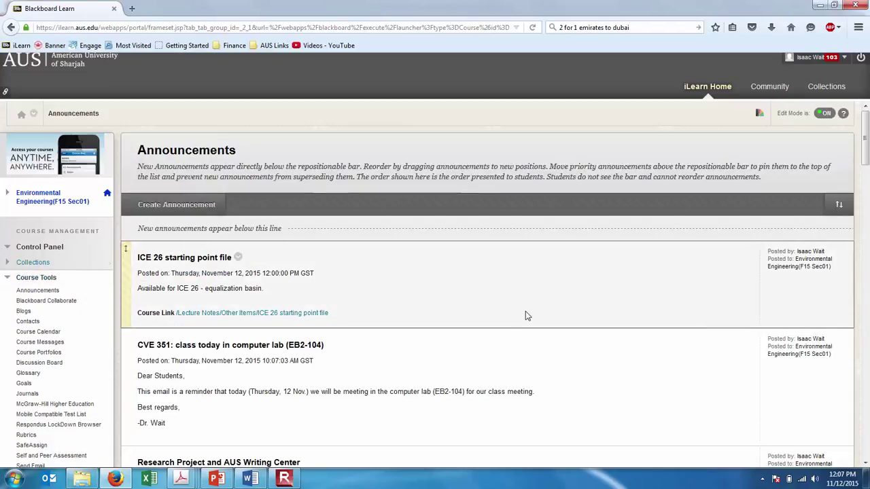
Download the announcement's linked ICE 26 workbook to C:\Temp, replacing the existing file of the same name.
left_click(305, 314)
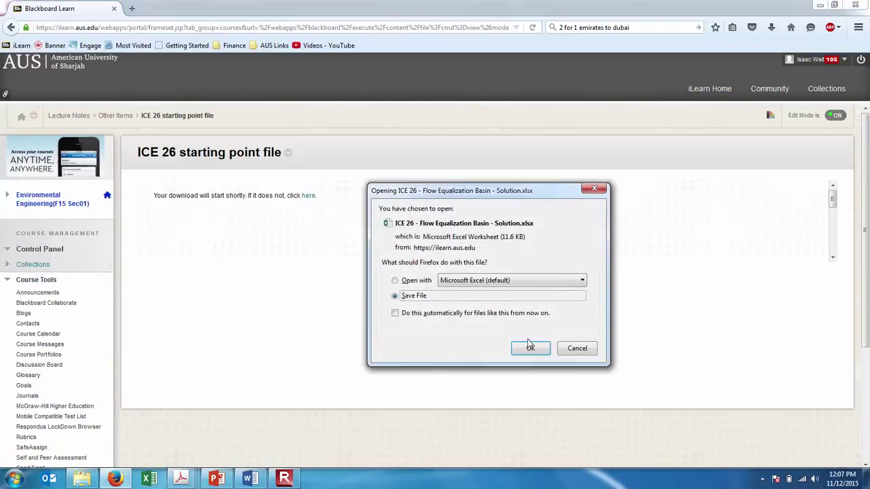
left_click(530, 348)
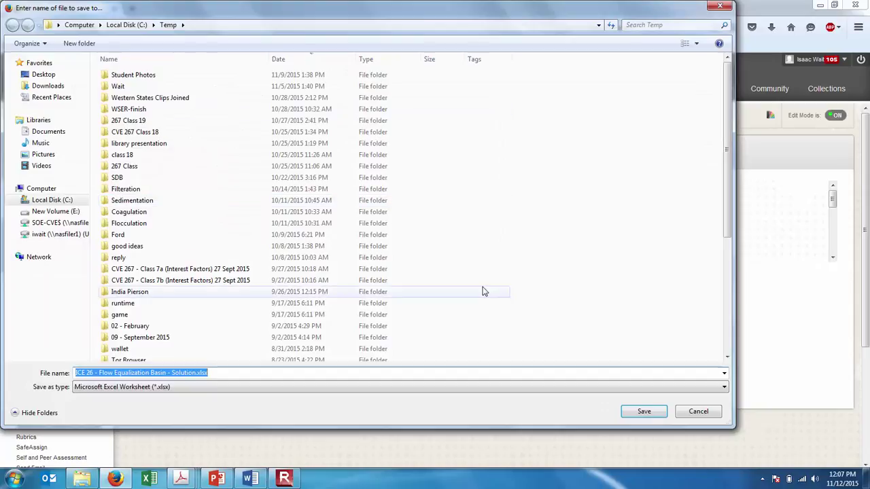
left_click(646, 413)
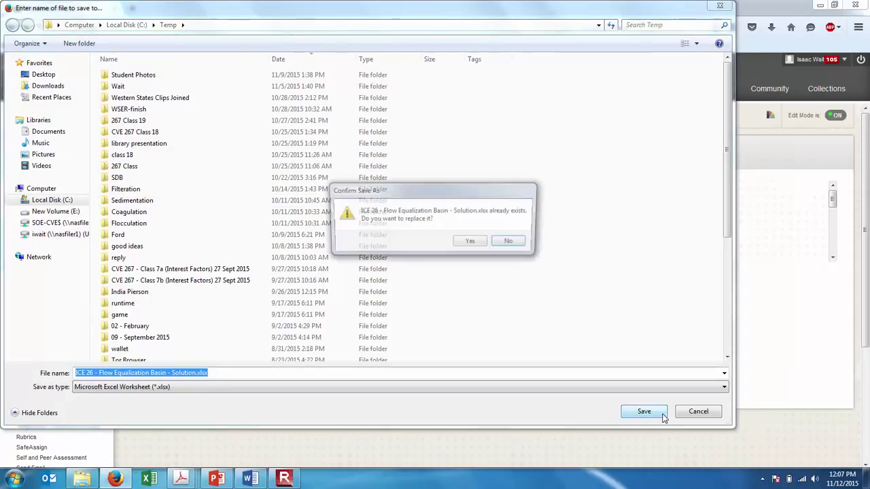
left_click(474, 244)
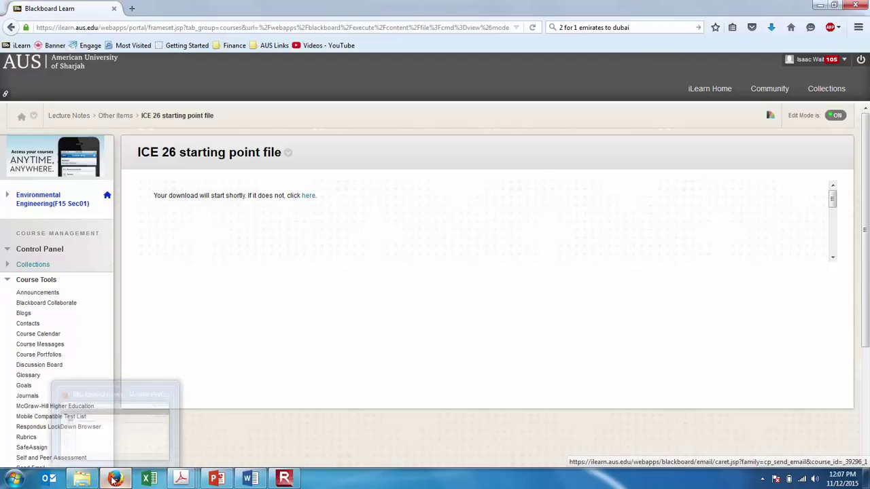
Switch to File Explorer and open "ICE 26 - Flow Equalization Basin - Solution.xlsx" from C:\Temp.
left_click(87, 482)
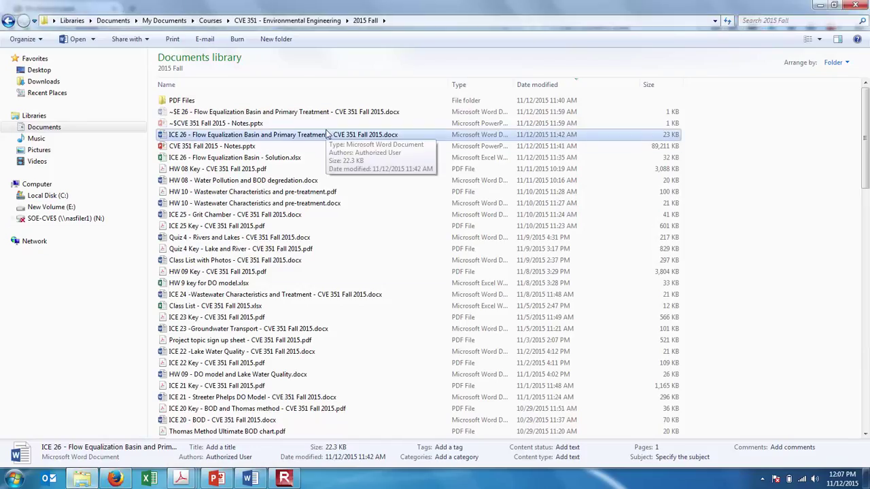
left_click(40, 197)
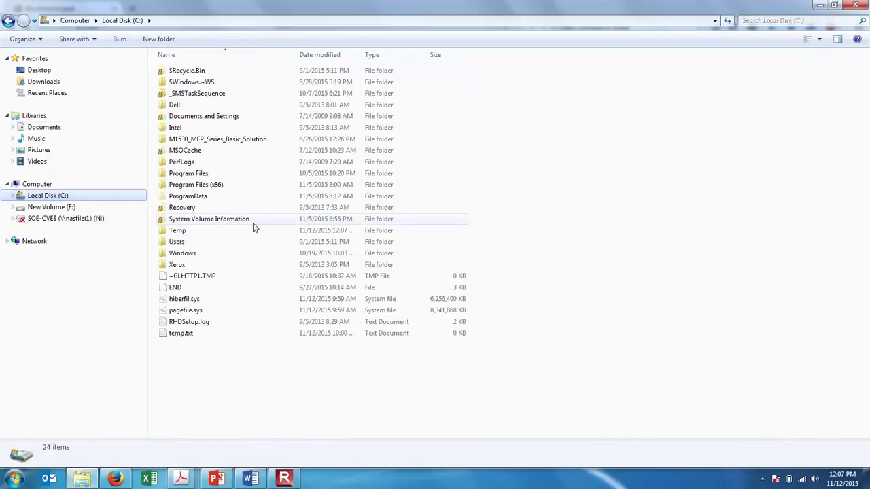
double_click(231, 233)
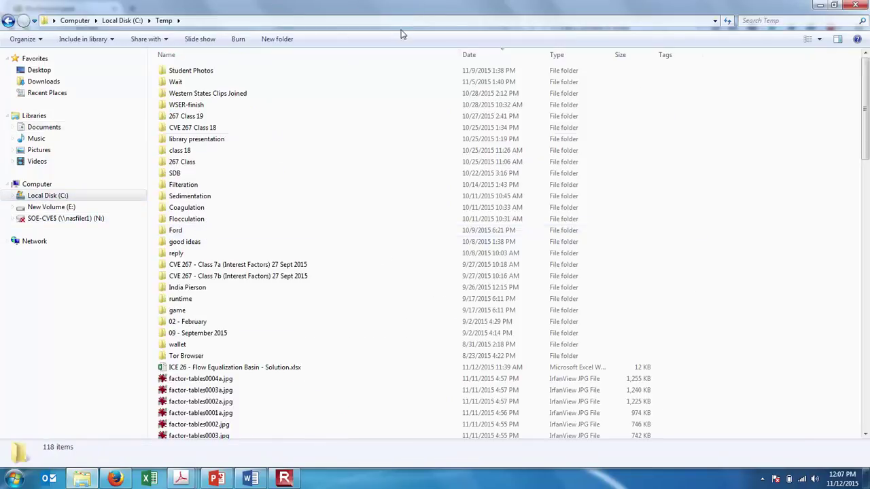
double_click(286, 368)
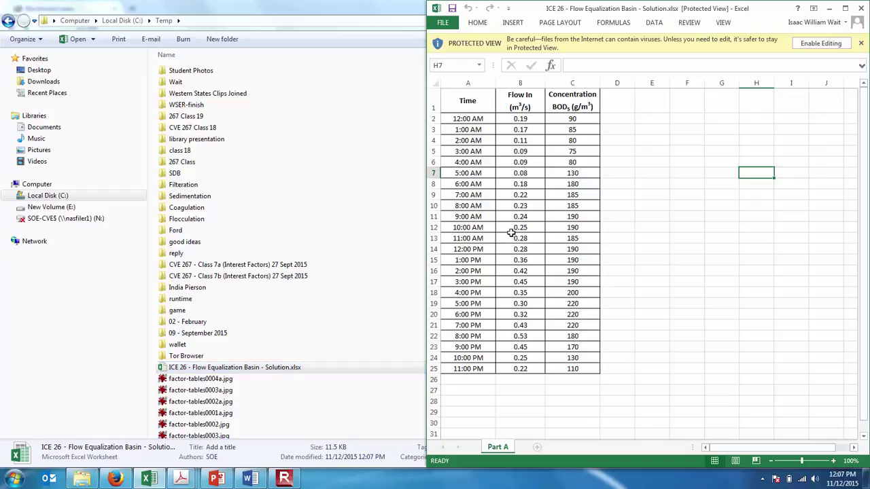
Enable editing of the workbook in a maximized window and set the sheet zoom to 120%.
left_click(847, 9)
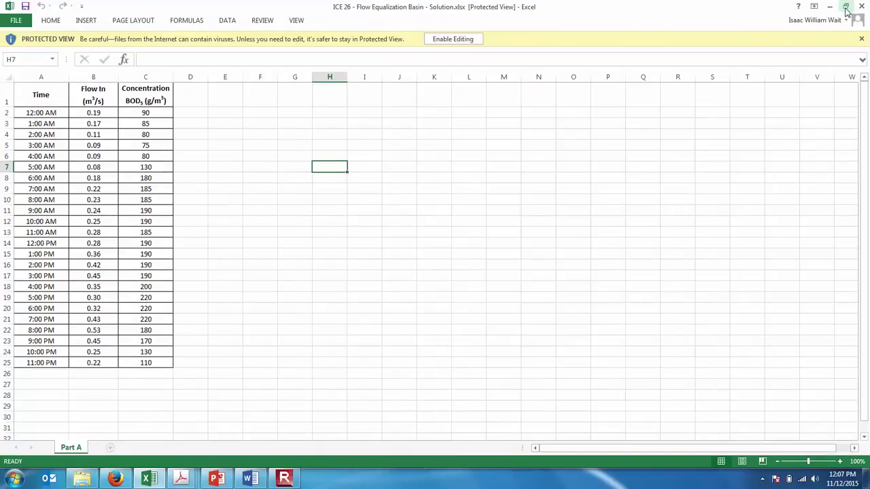
left_click(450, 38)
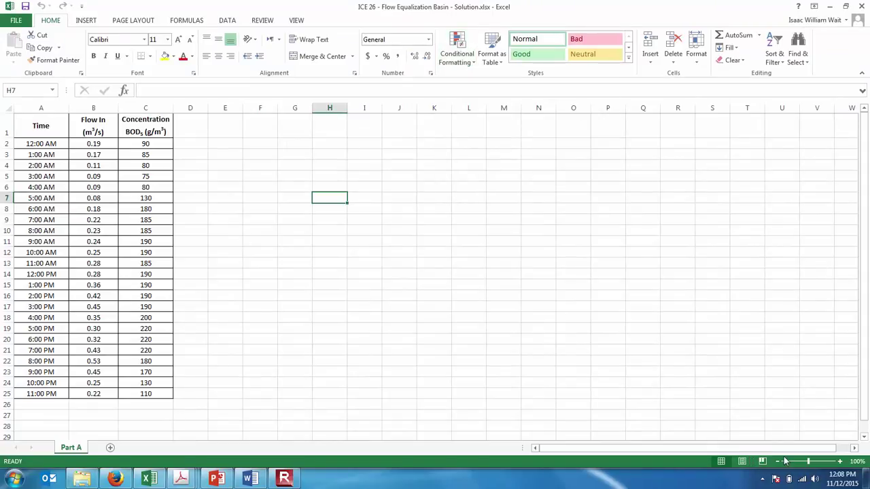
left_click(840, 462)
left_click(841, 462)
left_click(841, 463)
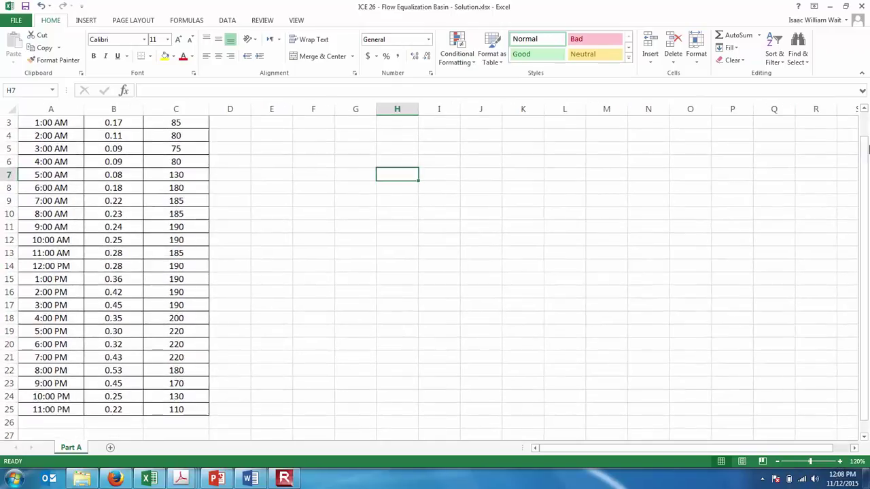
left_click(864, 110)
left_click(864, 110)
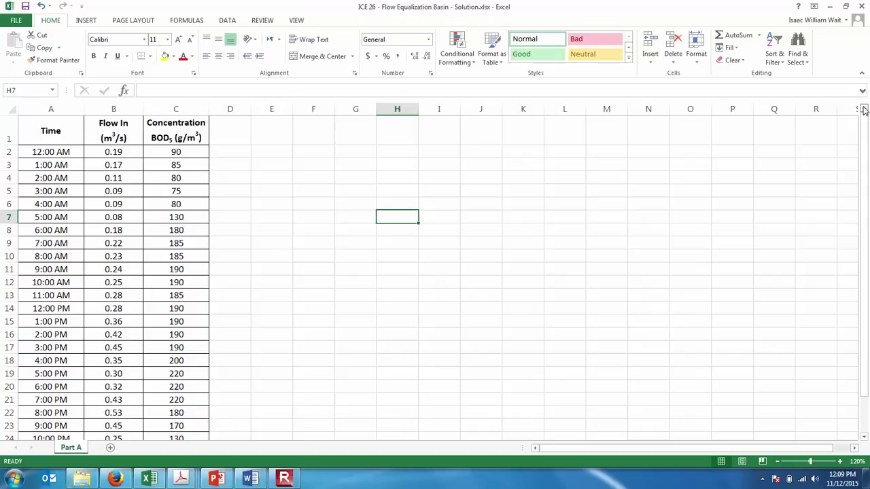
Enter the label "avg:" in cell A27, below the Time column.
left_click_drag(864, 117, 864, 181)
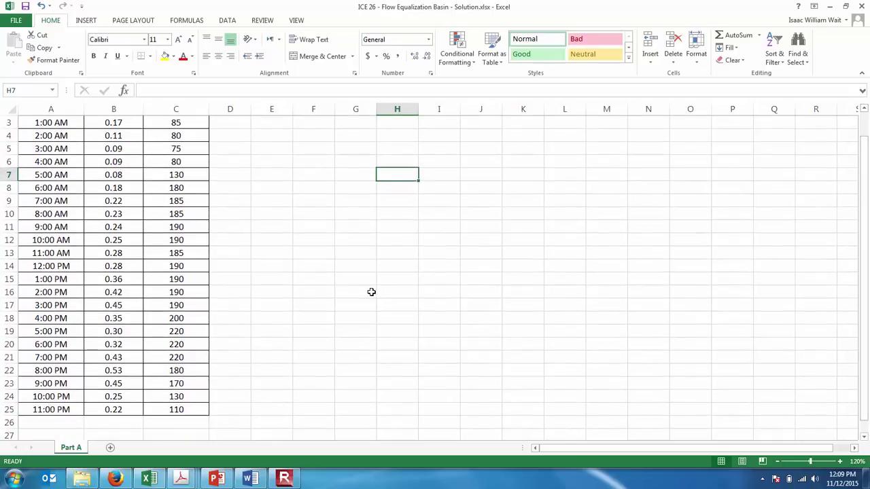
left_click(132, 435)
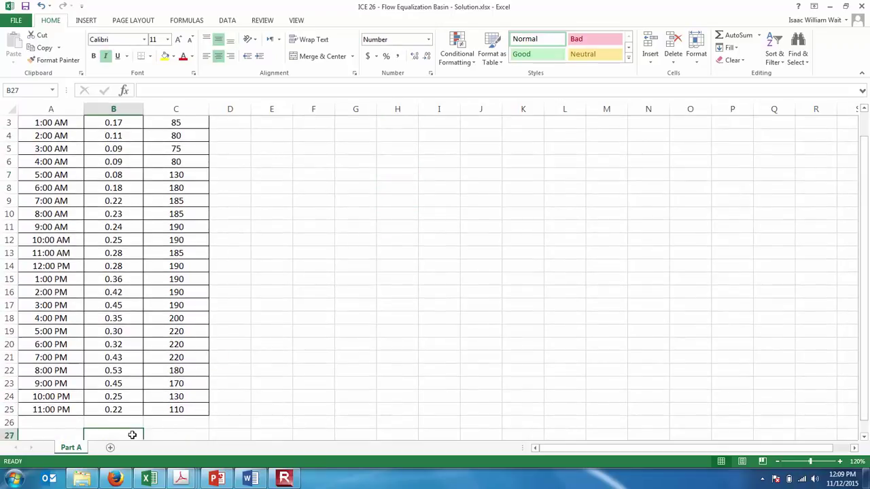
type("avg")
key("BackSpace")
key("BackSpace")
key("BackSpace")
key("Left")
type("avg:")
key("Tab")
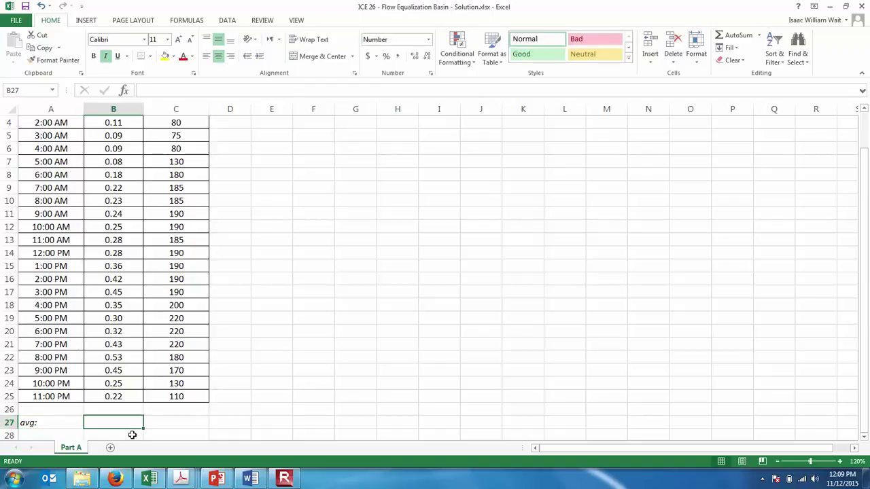
Calculate the average inflow in cell B27 with the formula =AVERAGE(B2:B25).
type("=")
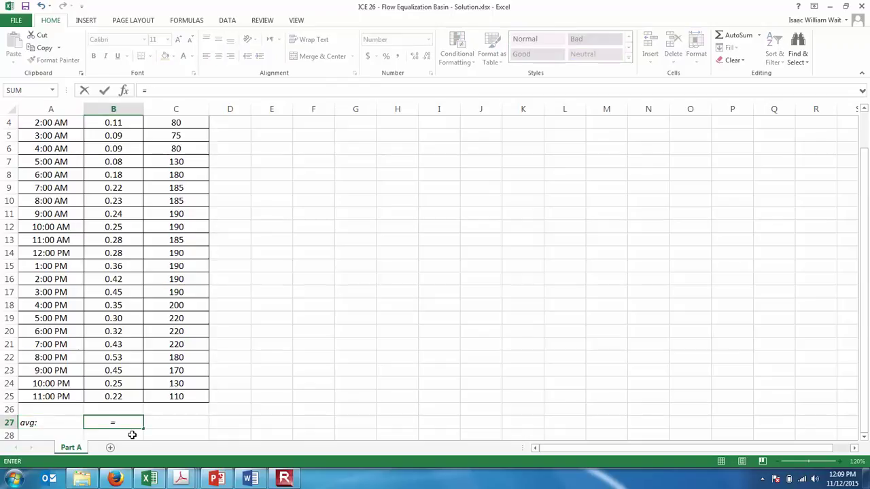
type("average(")
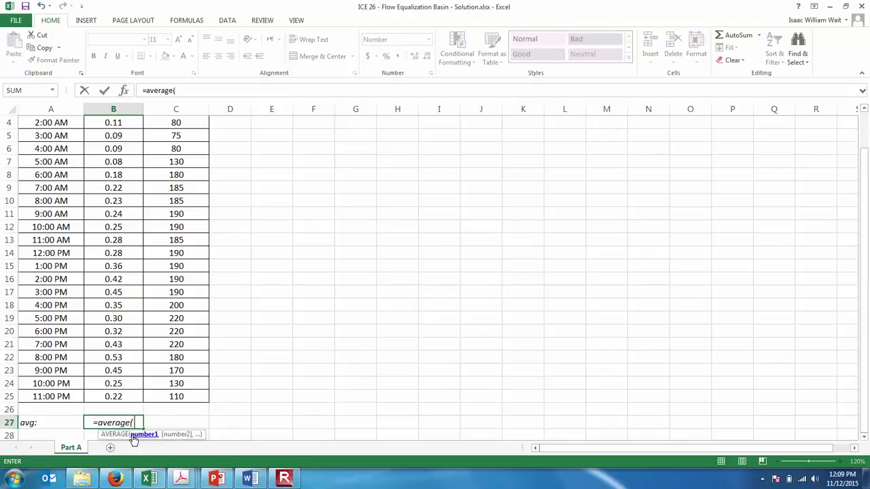
key("Up")
key("Up")
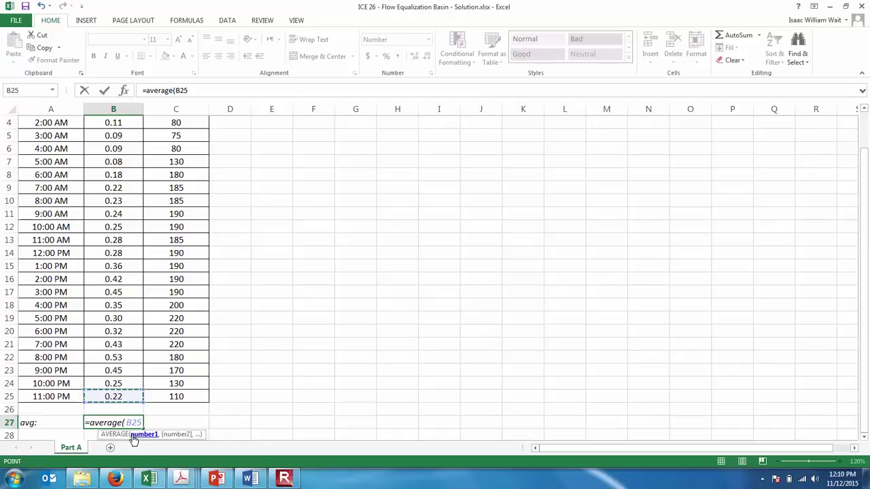
key("shift+Up")
key("shift+Up")
key("shift+Up")
key("shift+Up")
key("shift+Up")
key("shift+Up")
key("shift+Up")
key("shift+Up")
key("shift+Up")
key("shift+Up")
key("shift+Up")
key("shift+Up")
key("shift+Up")
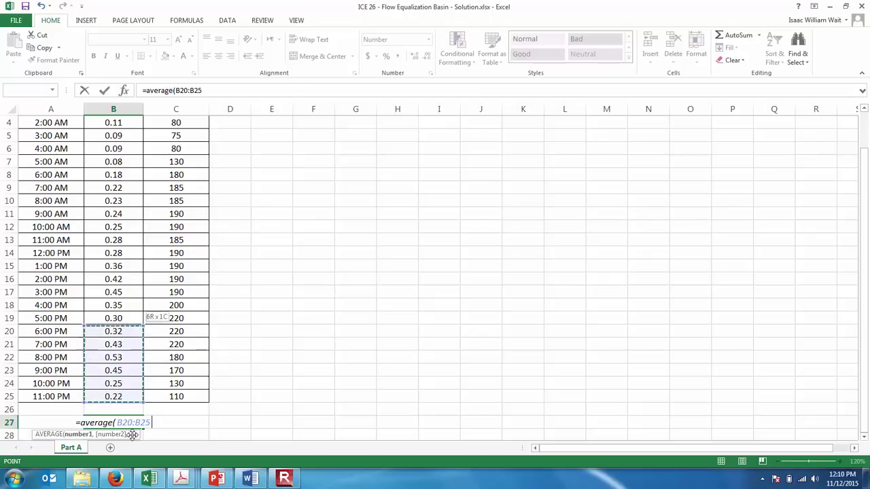
key("shift+Up")
key("shift+Up")
key("shift+Up")
key("shift+Up")
key("shift+Up")
key("shift+Up")
key("shift+Up")
key("shift+Up")
key("shift+Up")
key("shift+Up")
key("shift+Up")
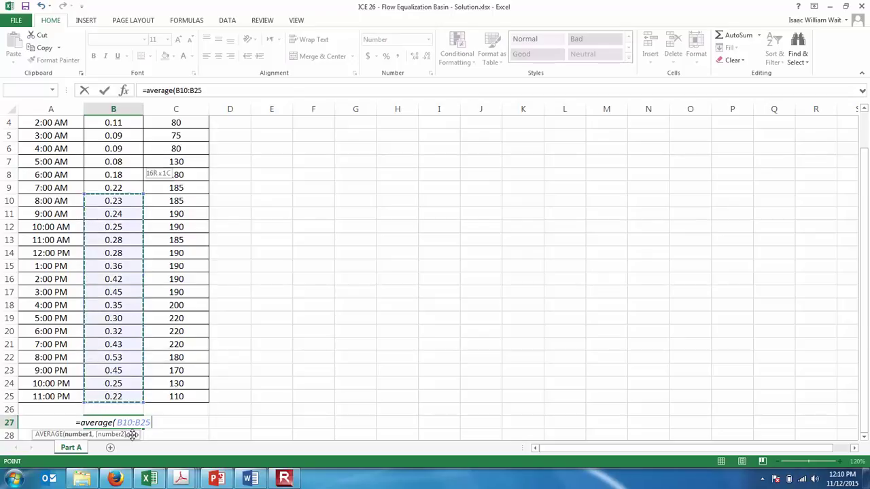
key("shift+Down")
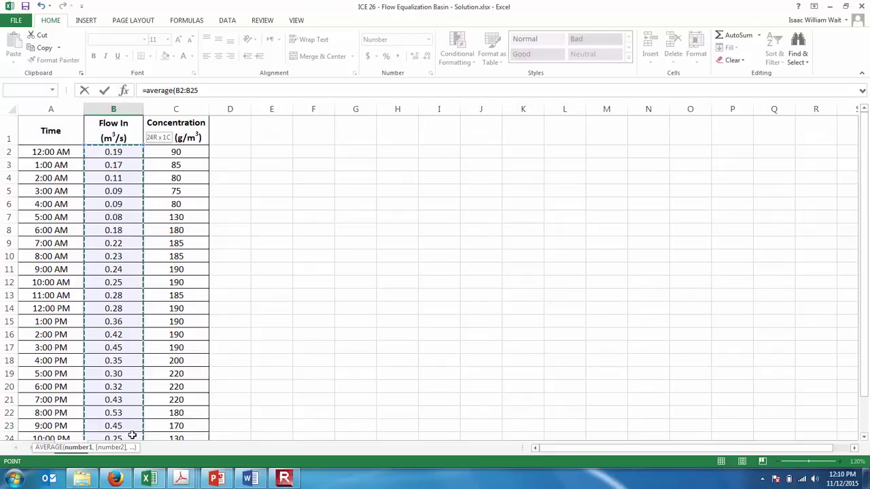
key("Return")
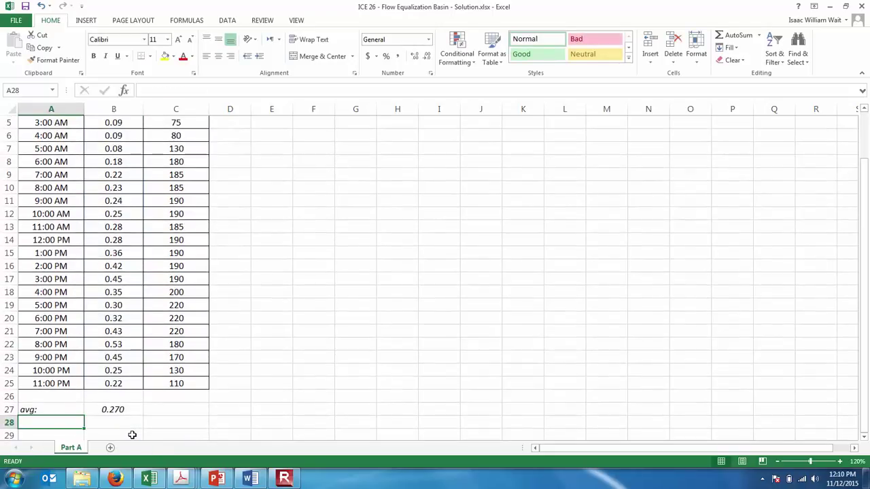
Increase the display precision of the average inflow in B27 to five decimal places.
key("Right")
key("Up")
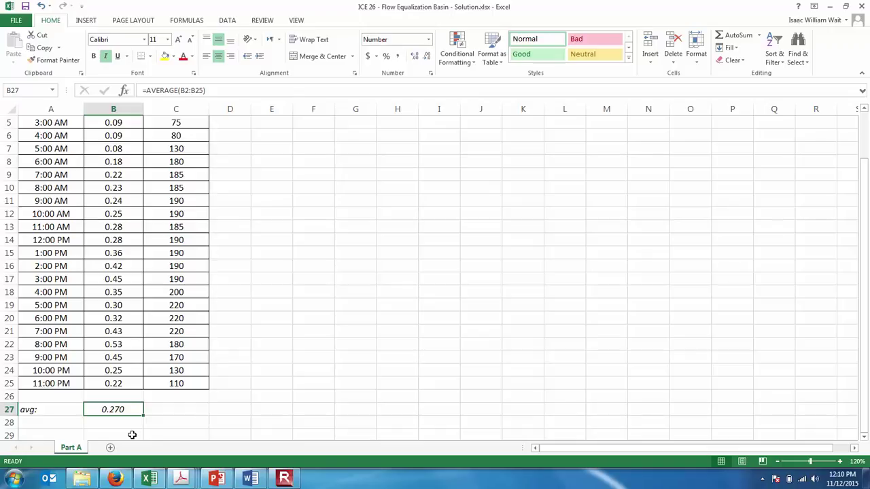
left_click(416, 56)
left_click(416, 56)
Examine the Flow In column against the average in B27 to find the hour when inflow first exceeds it.
left_click_drag(865, 228, 859, 178)
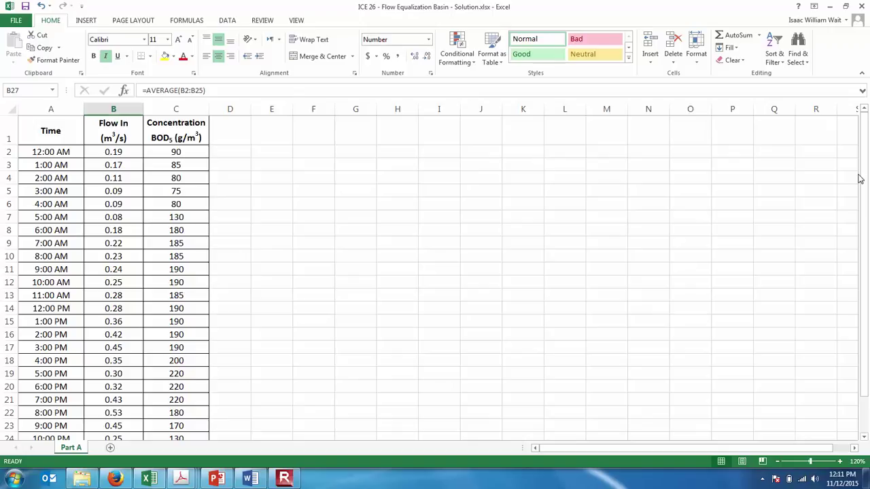
key("Return")
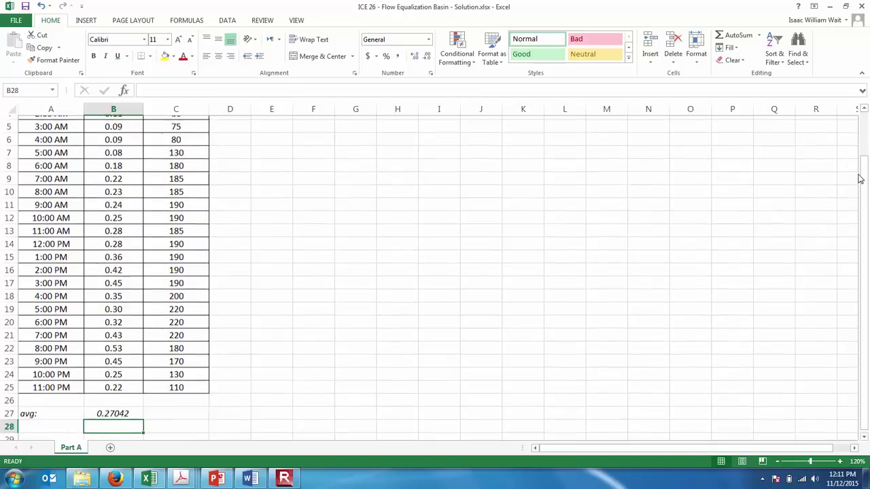
key("Up")
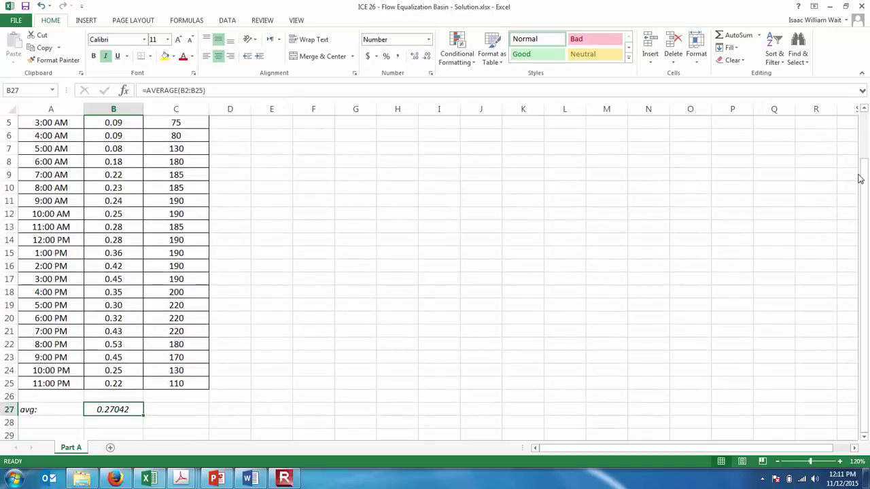
key("Up")
key("Up")
key("Up")
key("Up")
key("Up")
key("Up")
key("Up")
key("Up")
key("Up")
key("Up")
key("Up")
key("Up")
key("Up")
key("Up")
key("Up")
key("Up")
key("Up")
key("Up")
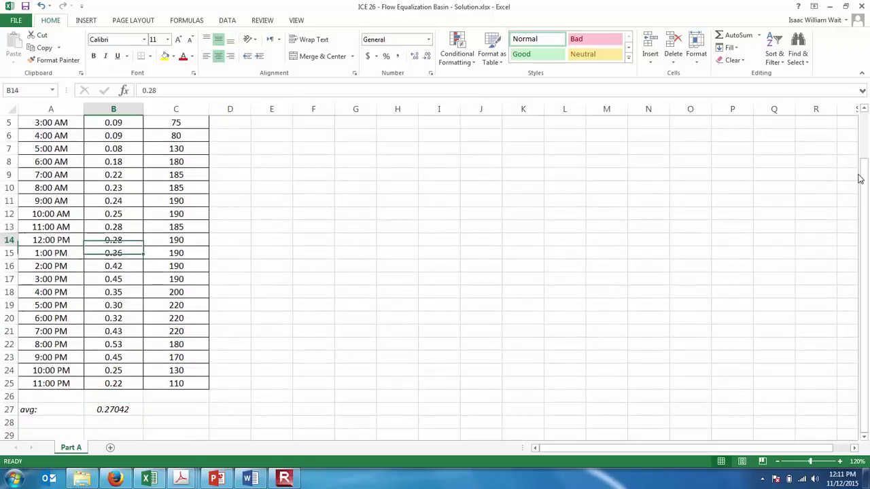
key("Up")
key("Up")
key("Up")
key("Up")
key("Up")
key("Up")
key("Up")
key("Up")
key("Down")
key("Down")
key("Down")
key("Down")
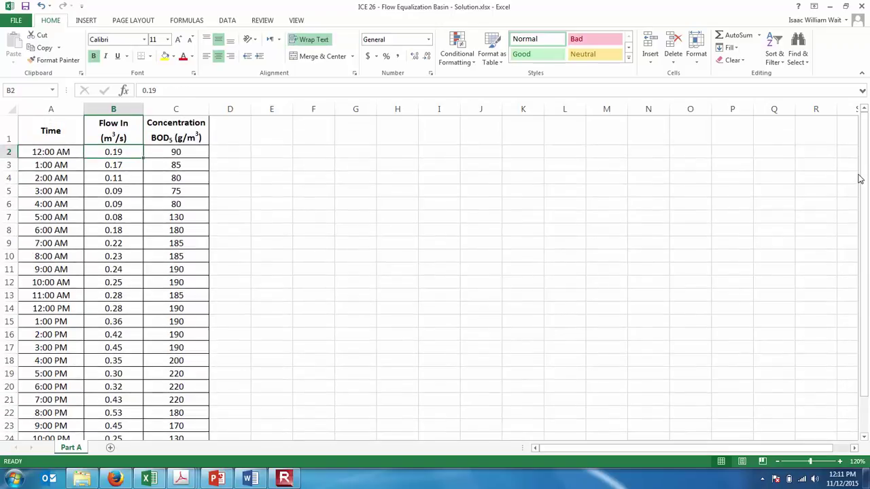
key("Down")
key("Down")
key("Down")
key("Down")
key("Down")
key("Down")
key("Down")
key("Down")
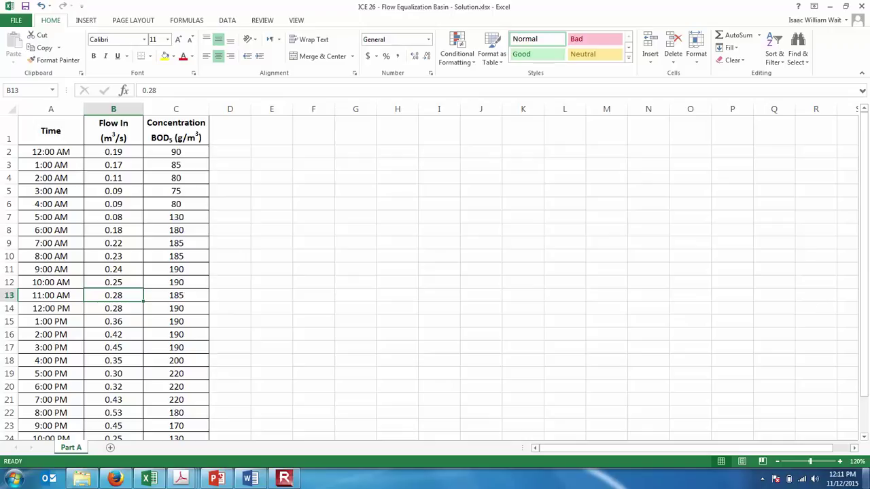
Magnify the worksheet to 170% around the 11:00 AM row.
left_click(840, 462)
left_click(840, 462)
left_click(840, 461)
left_click(840, 462)
left_click(840, 461)
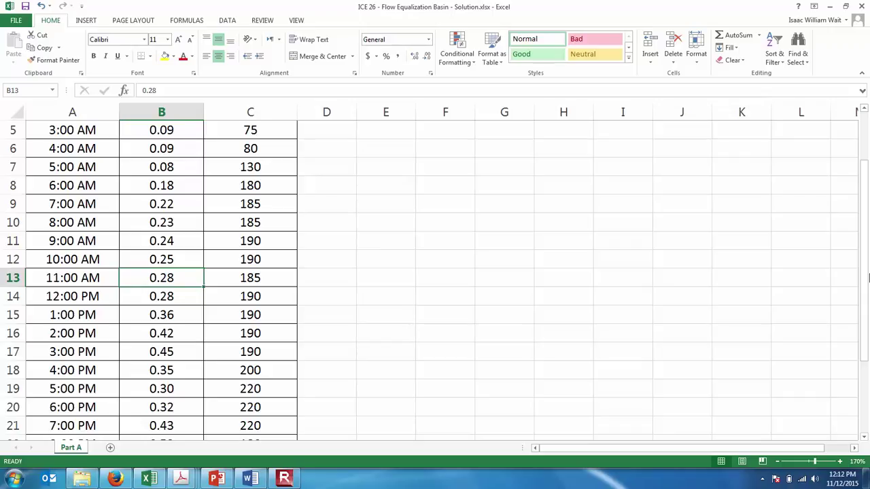
Examine the hourly Flow In values from 6:00 AM down to 11:00 AM for the hour that exceeds the average.
left_click_drag(868, 305, 791, 275)
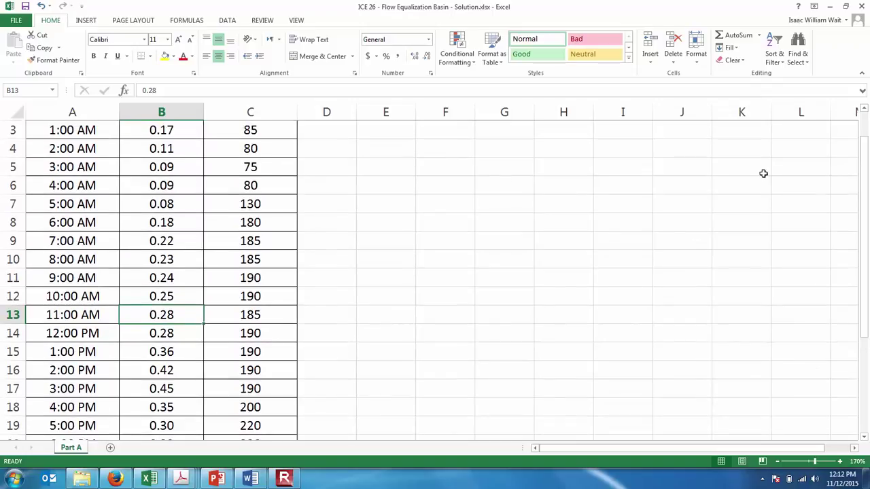
left_click_drag(864, 218, 864, 226)
left_click(197, 204)
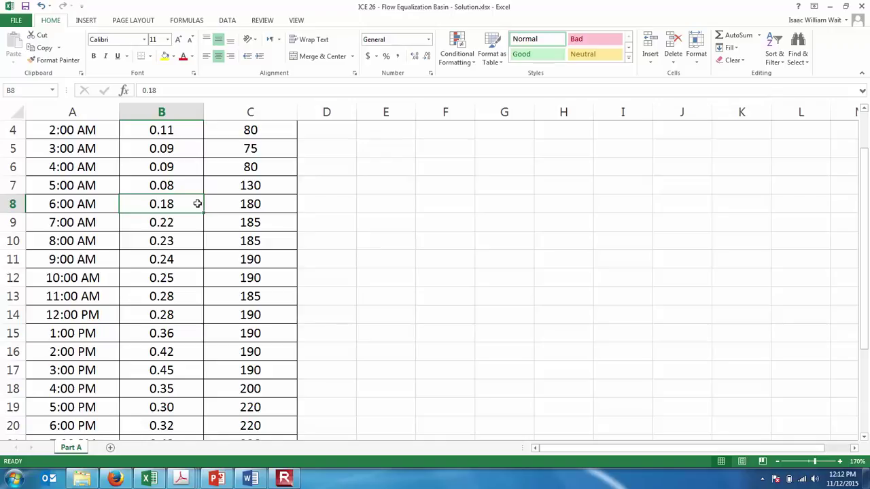
key("Down")
key("Down")
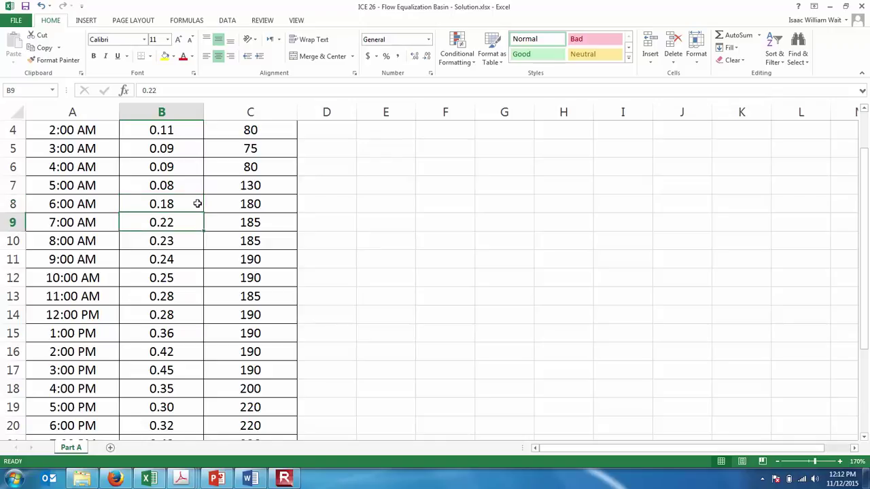
key("Down")
key("Down")
key("Down")
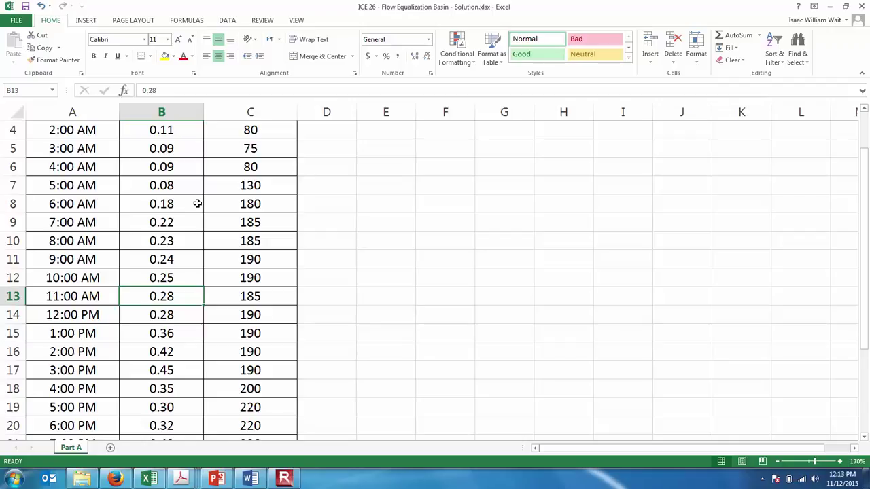
Reduce the worksheet zoom to 100% so the whole hourly table and the average row are in view.
left_click_drag(860, 319, 862, 335)
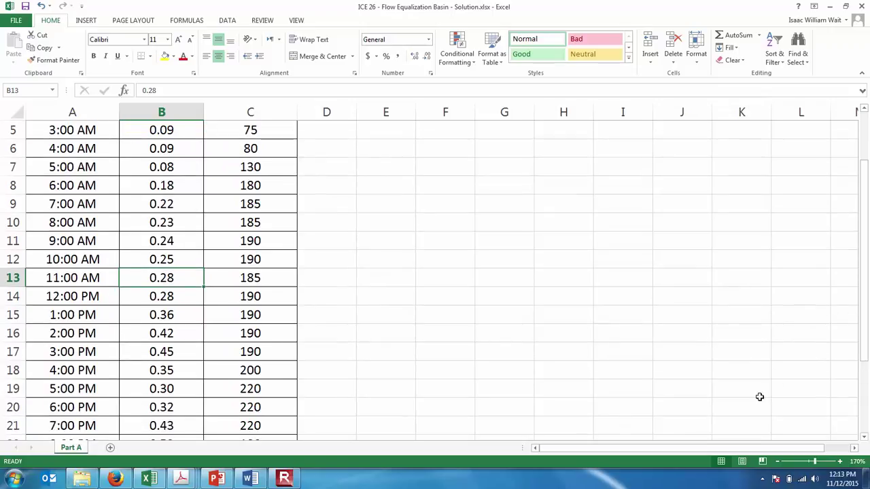
left_click(779, 461)
left_click(779, 462)
left_click(778, 461)
left_click(778, 461)
left_click(778, 461)
left_click(778, 462)
left_click(778, 462)
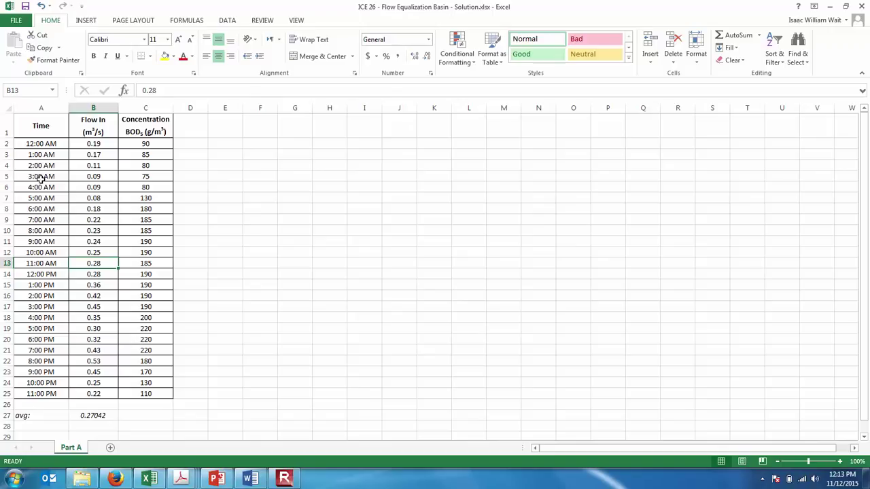
left_click(39, 143)
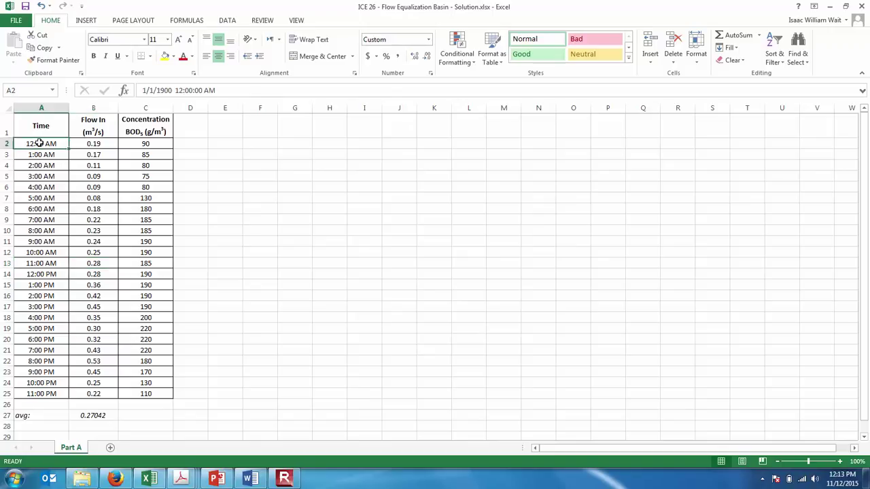
left_click_drag(40, 143, 95, 140)
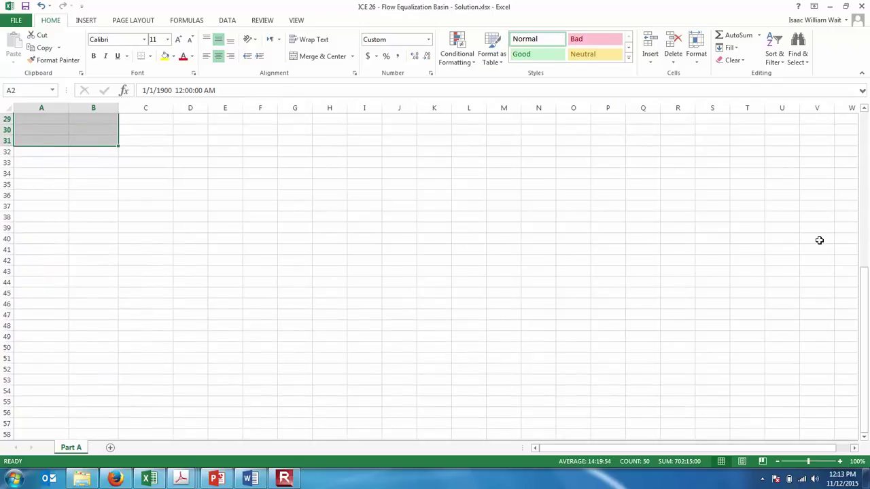
left_click_drag(866, 331, 856, 139)
Move the 12:00 AM to 10:00 AM block (A2:C12) aside to E2:G12.
left_click(30, 143)
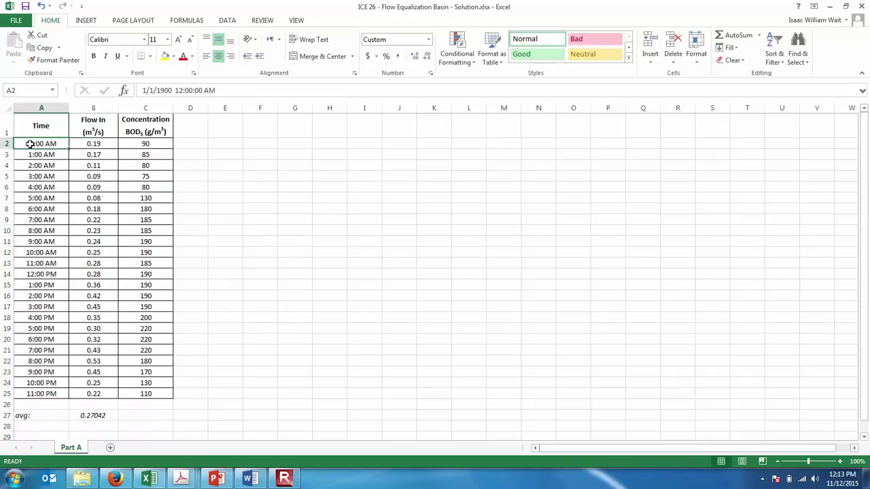
left_click_drag(30, 144, 141, 252)
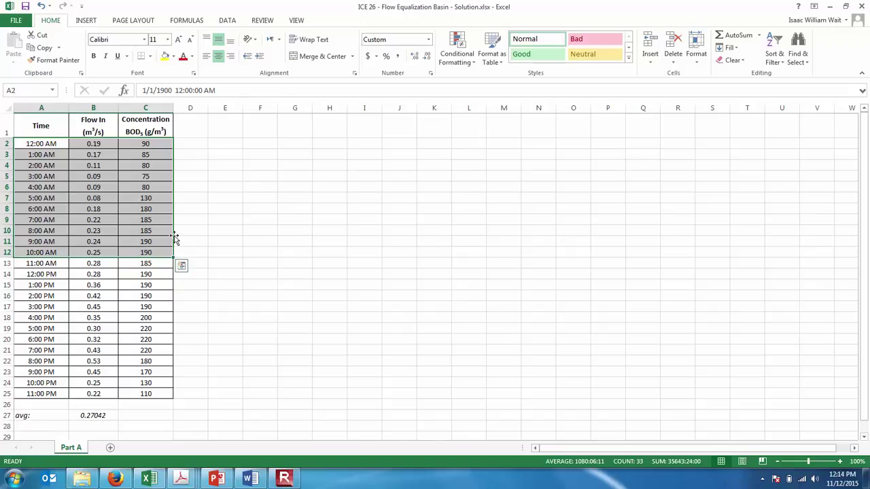
left_click_drag(175, 236, 287, 234)
Move the 11:00 AM to 11:00 PM block up to A2 and place the 12:00 AM to 10:00 AM block beneath it from A15.
left_click_drag(28, 267, 145, 393)
left_click_drag(140, 262, 139, 143)
left_click_drag(218, 144, 294, 247)
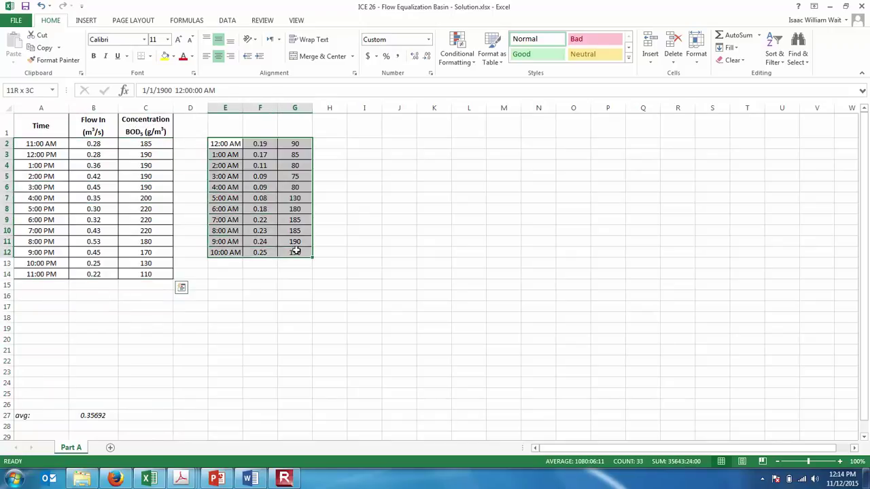
left_click_drag(269, 139, 109, 287)
left_click(300, 262)
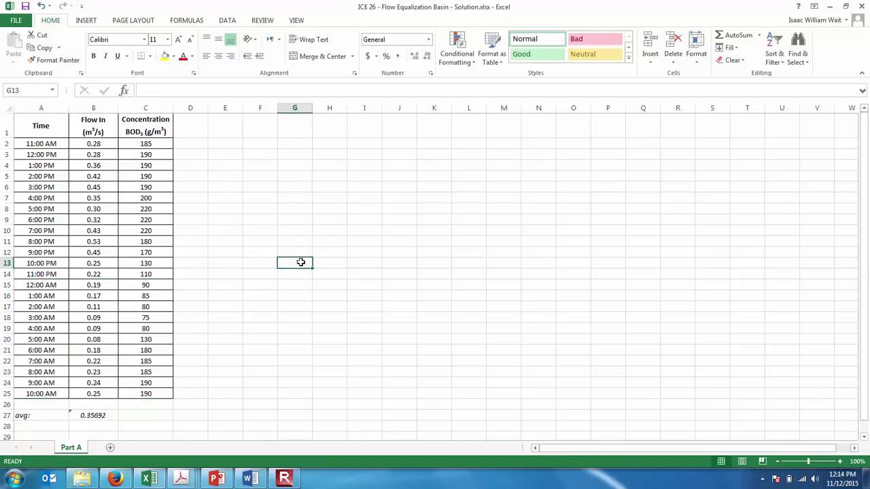
Clear the average formula from B27 and review the rearranged table down to its last row.
left_click(84, 415)
key("Delete")
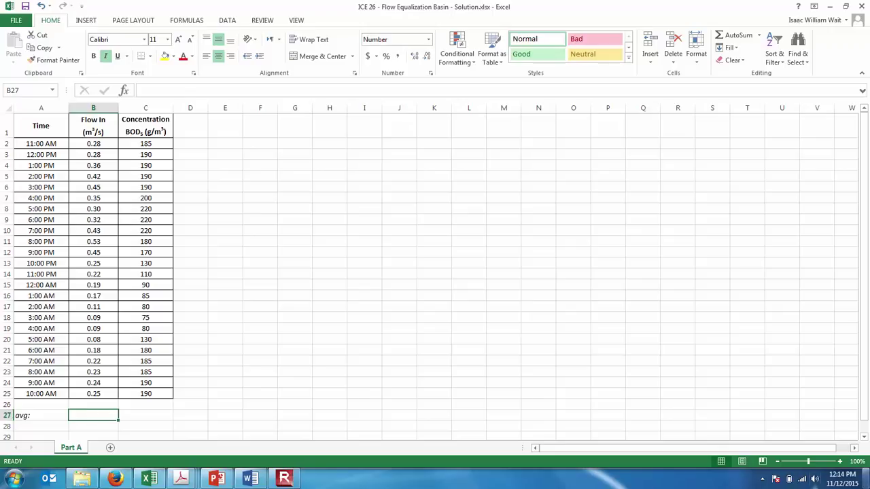
left_click(840, 462)
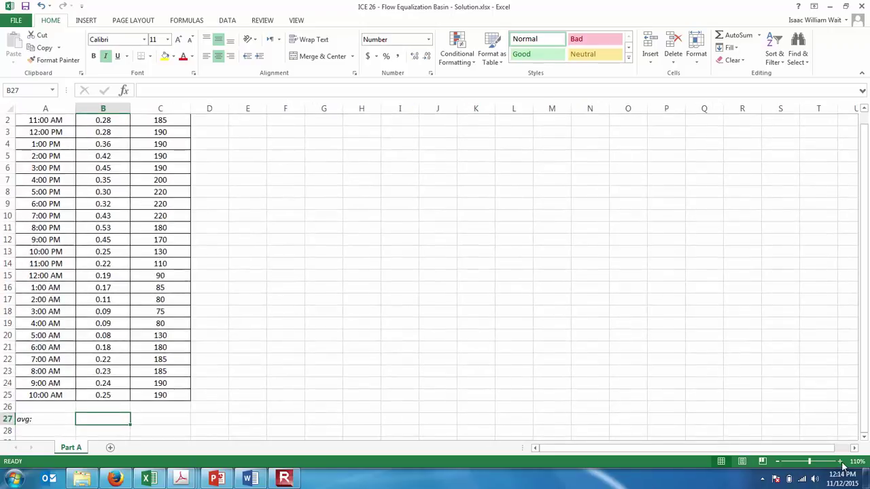
left_click(840, 462)
left_click_drag(858, 351, 857, 340)
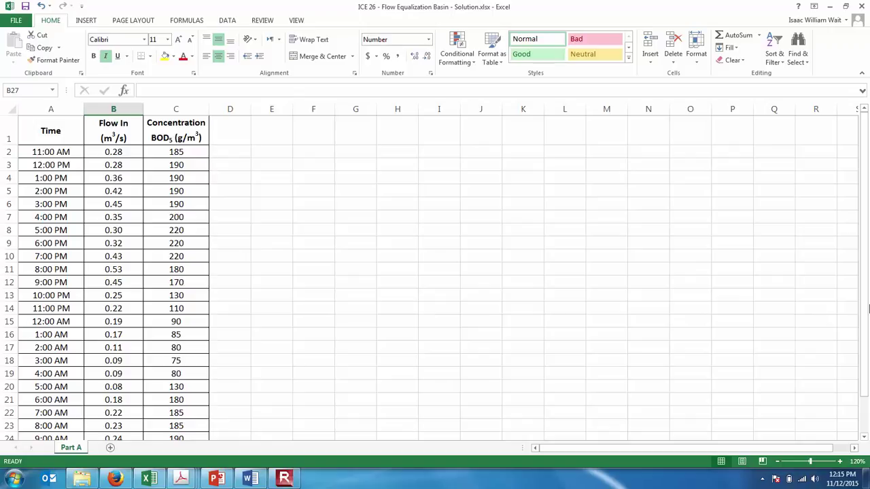
left_click_drag(868, 348, 866, 348)
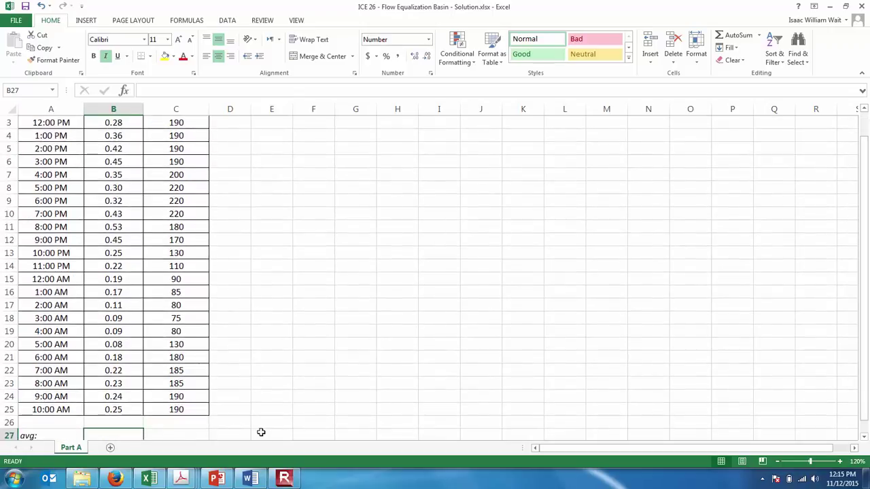
left_click(58, 410)
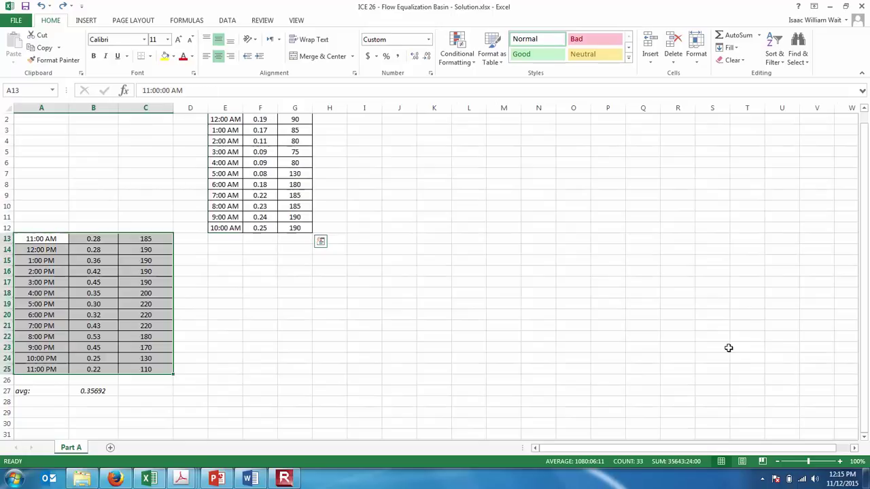
Undo the cleared average and the block moves, back to the original table order starting at 12:00 AM.
key("ctrl+z")
left_click_drag(864, 235, 864, 218)
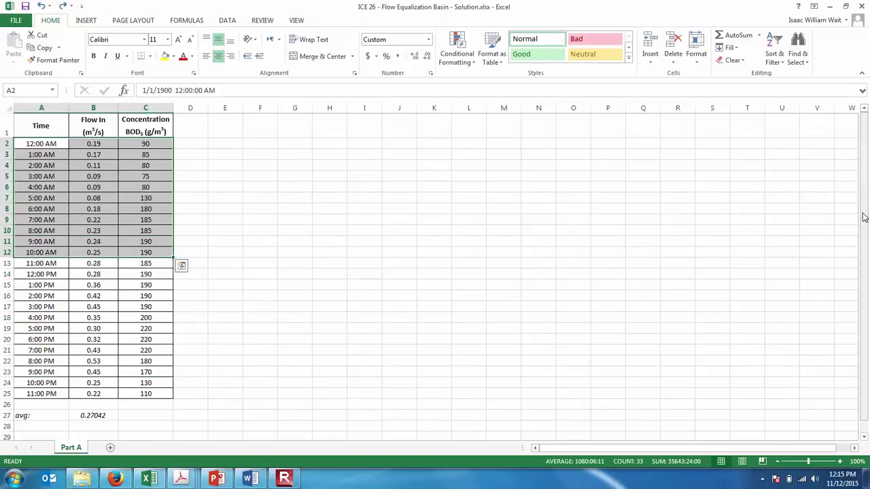
Insert four blank rows between the header row and the 12:00 AM row.
left_click(6, 144)
right_click(5, 144)
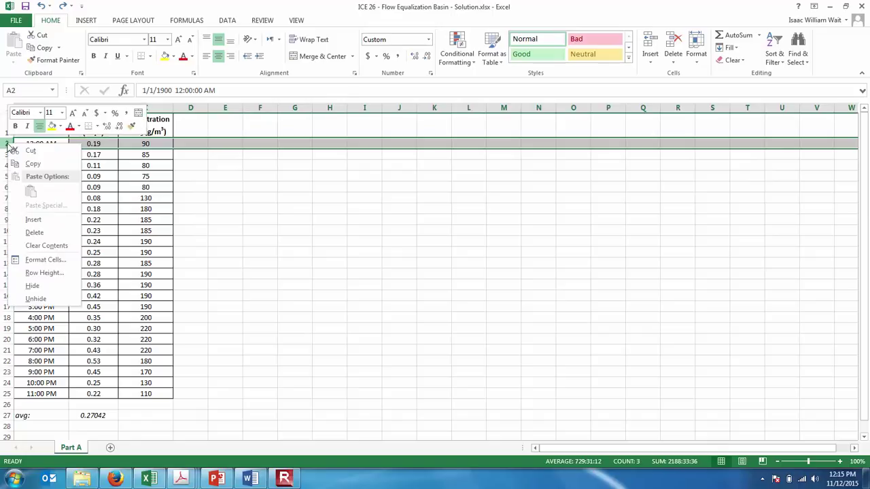
left_click(33, 220)
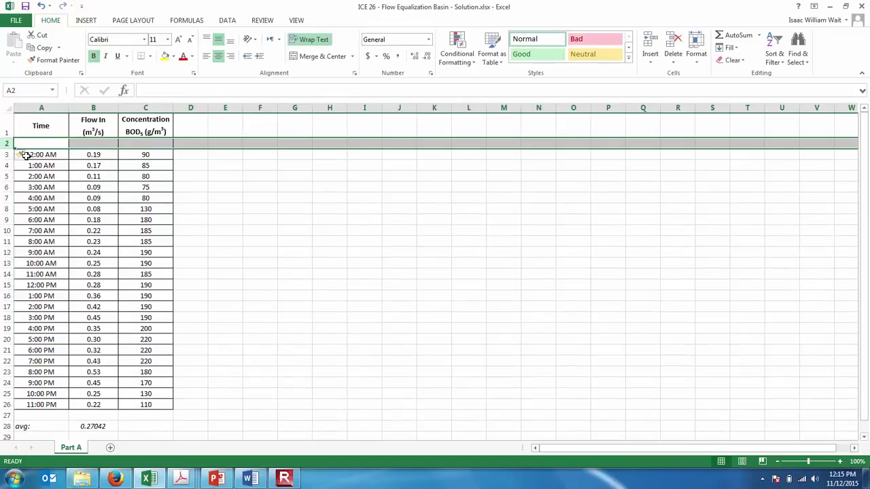
right_click(8, 143)
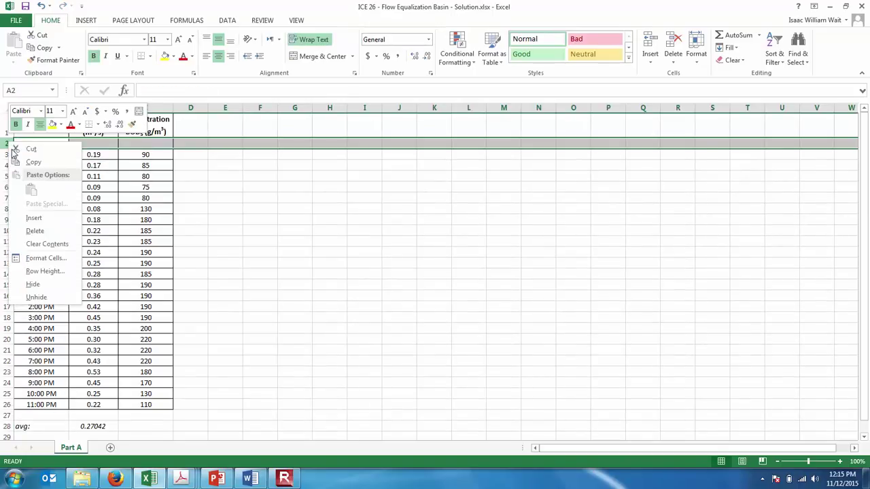
left_click(34, 219)
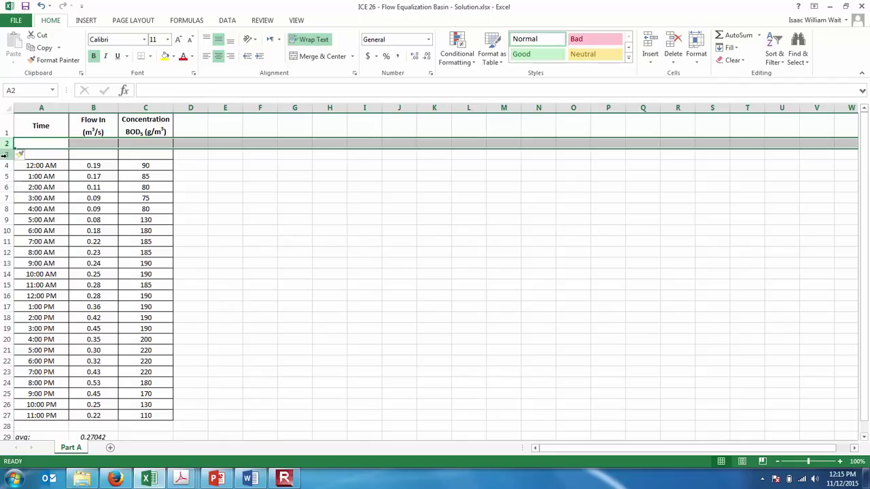
left_click(4, 155, "shift")
right_click(7, 156)
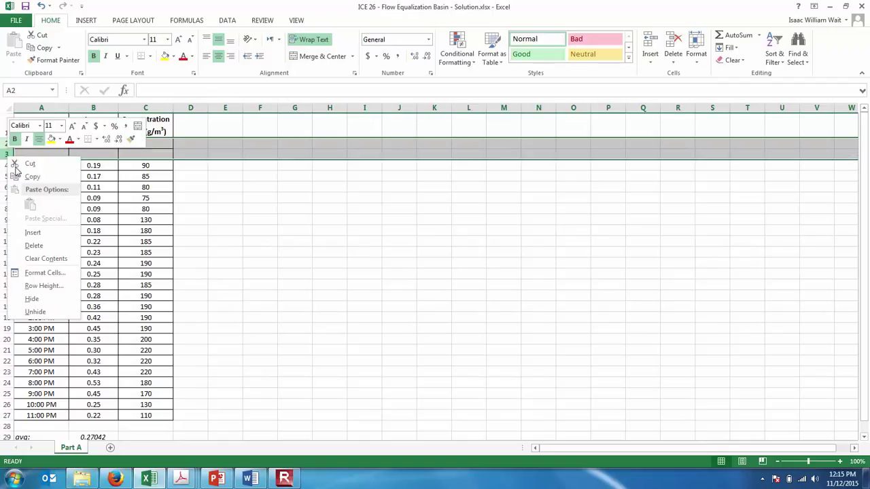
left_click(34, 232)
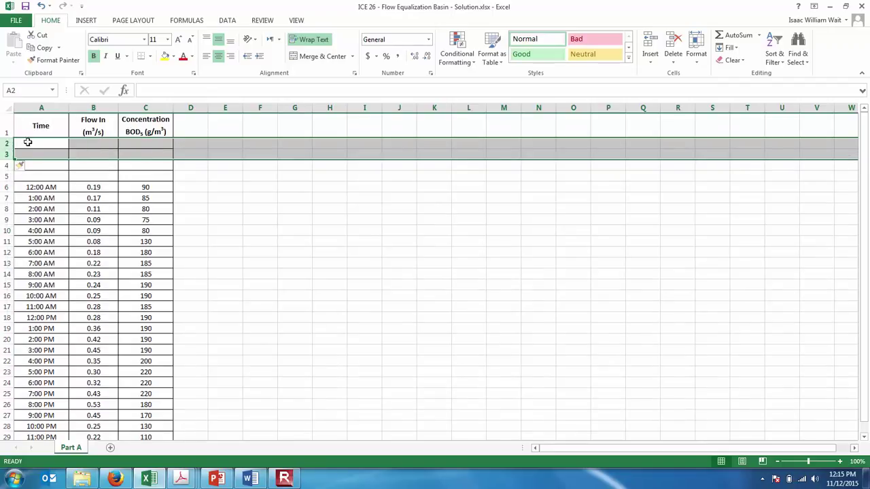
Insert twelve more blank rows below the header, so that rows 2 to 17 are empty.
left_click(5, 176, "shift")
right_click(9, 181)
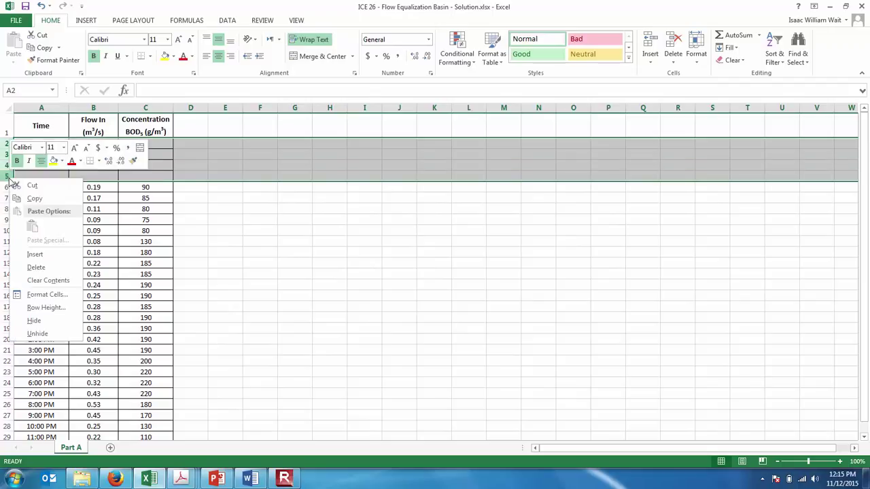
left_click(34, 255)
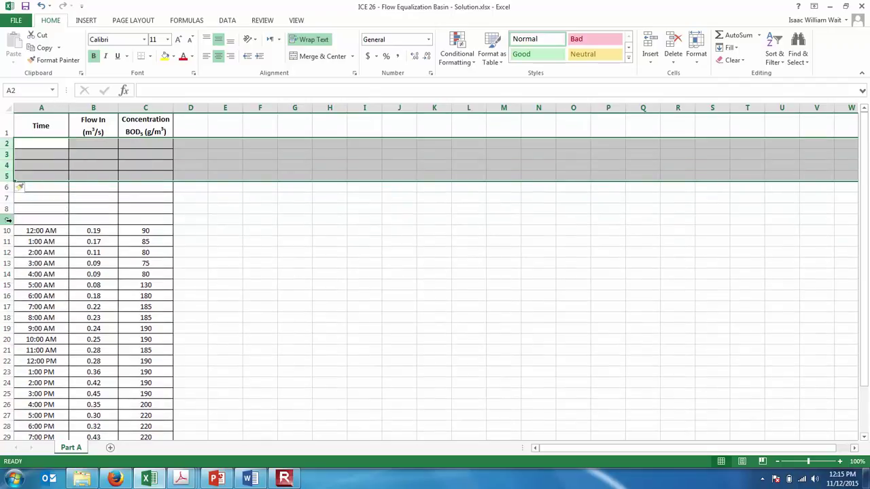
left_click(5, 219, "shift")
right_click(10, 221)
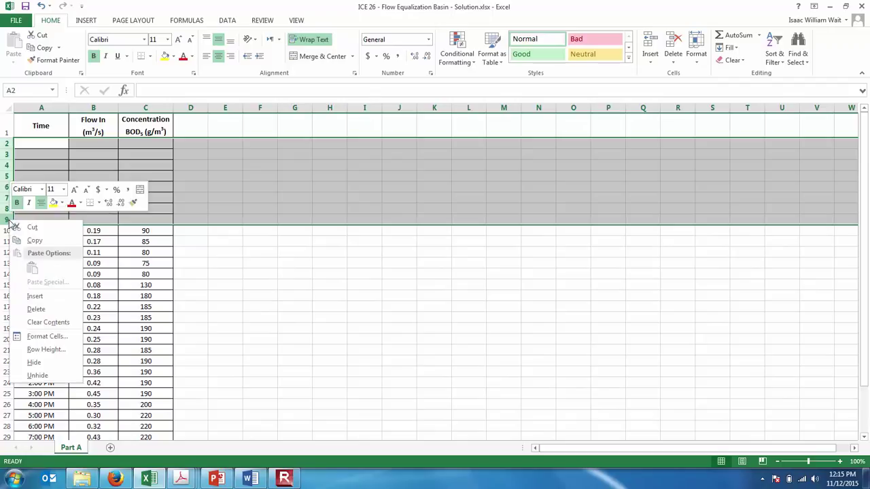
left_click(66, 297)
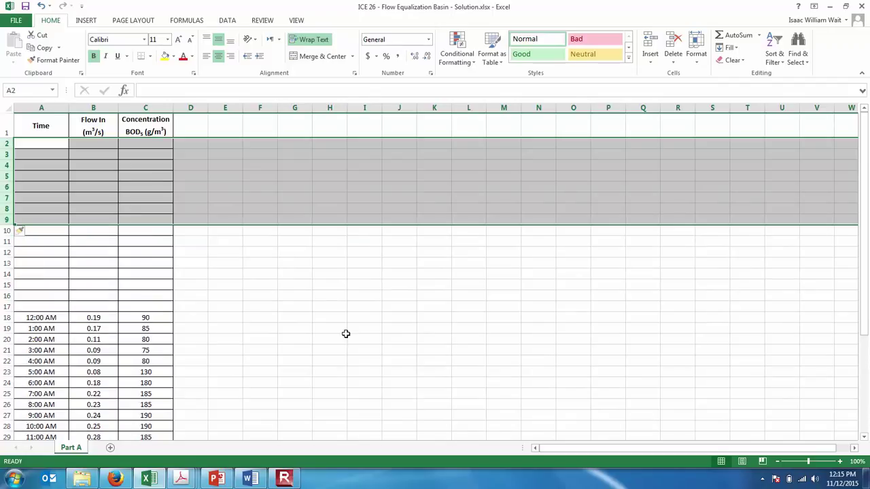
left_click(344, 335)
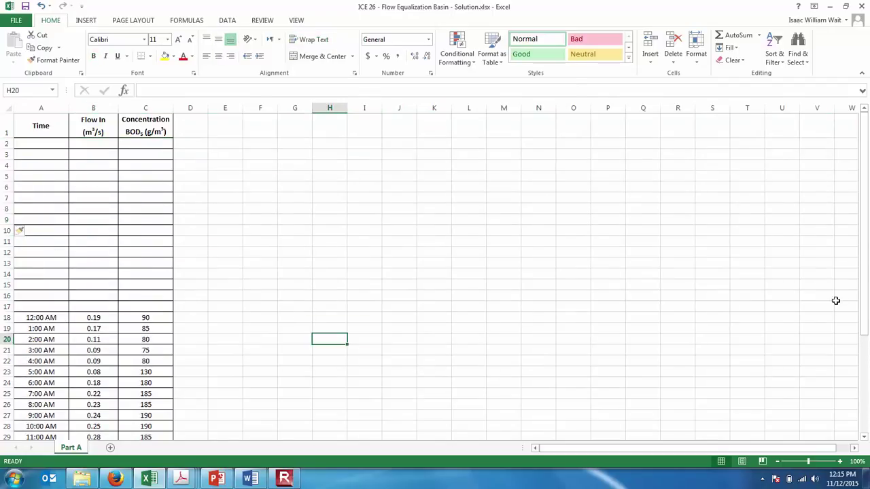
Move the 11:00 AM to 11:00 PM block from A29:C41 to the empty rows starting at A2.
left_click_drag(862, 290, 867, 299)
left_click_drag(33, 295, 142, 423)
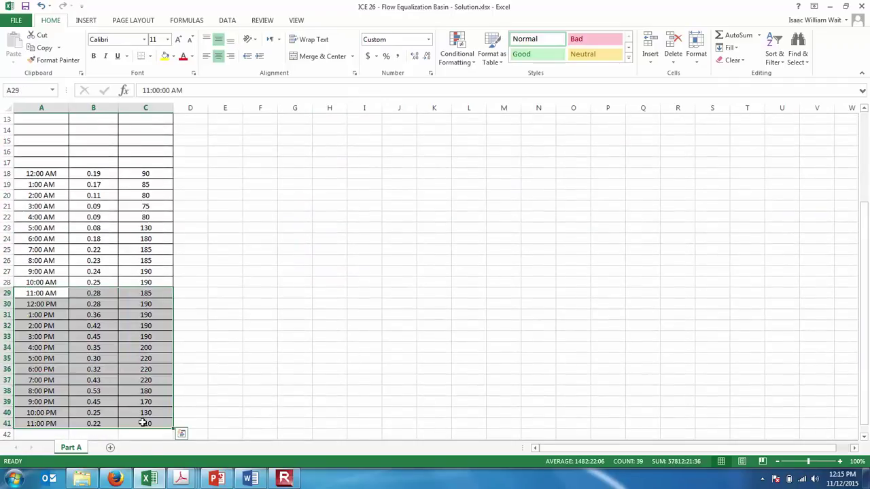
key("ctrl+c")
left_click_drag(866, 349, 867, 180)
left_click_drag(868, 123, 866, 115)
left_click(59, 141)
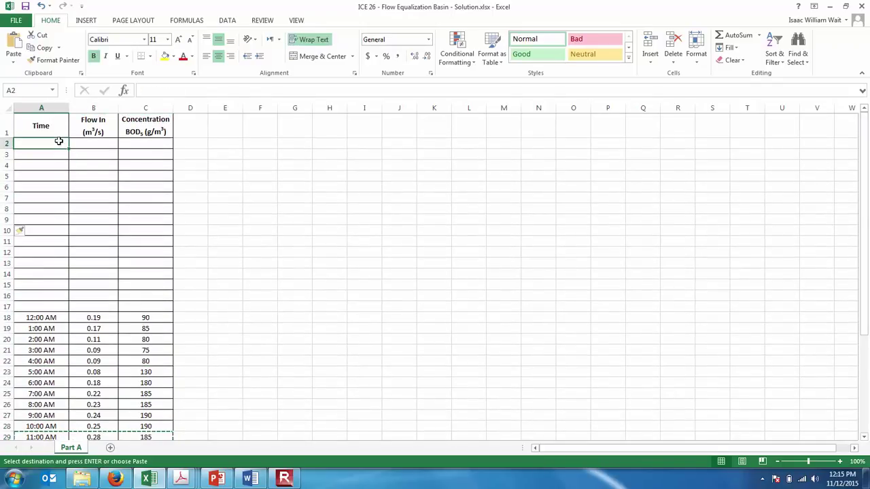
key("Return")
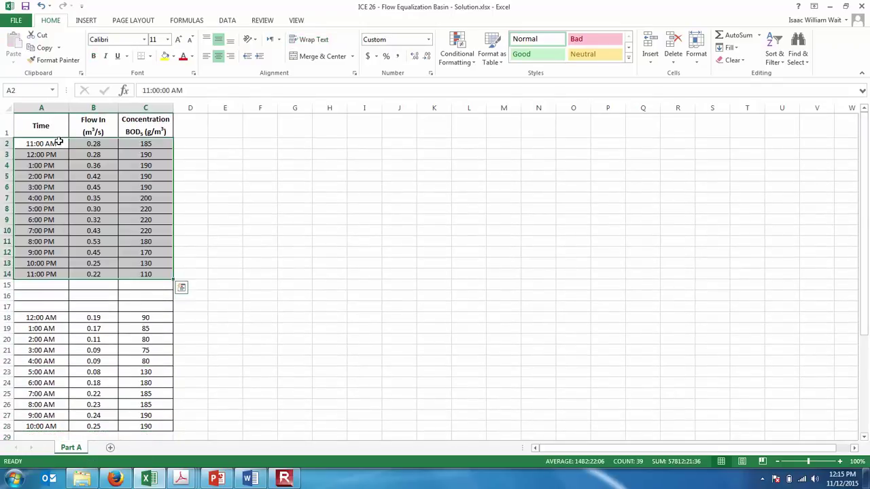
Delete the empty rows 15 to 17 between the 11:00 PM and 12:00 AM rows.
left_click(5, 284)
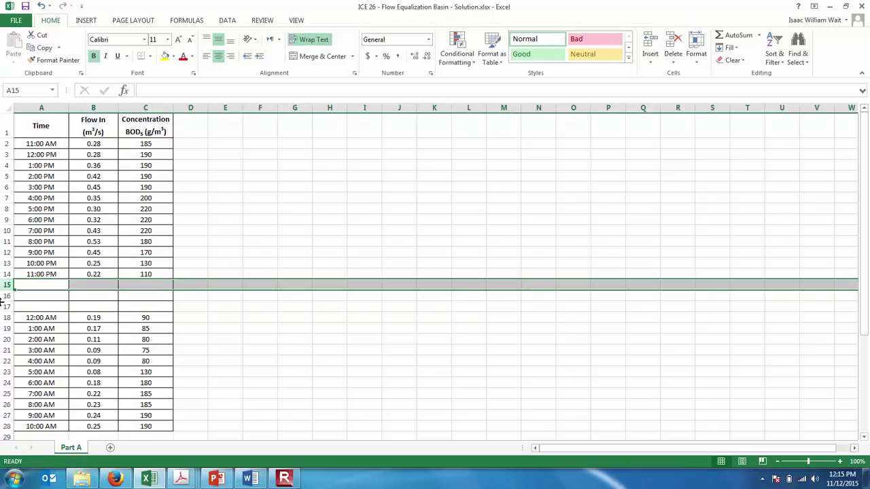
left_click(5, 307, "shift")
right_click(7, 311)
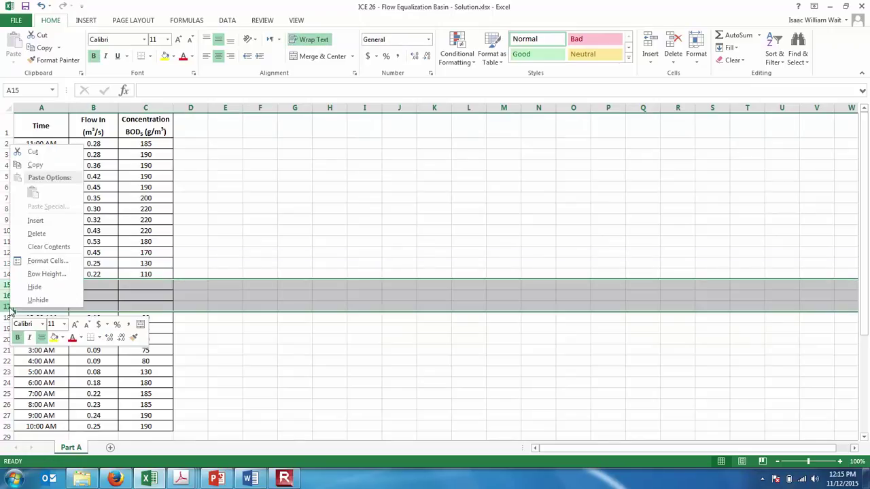
left_click(61, 234)
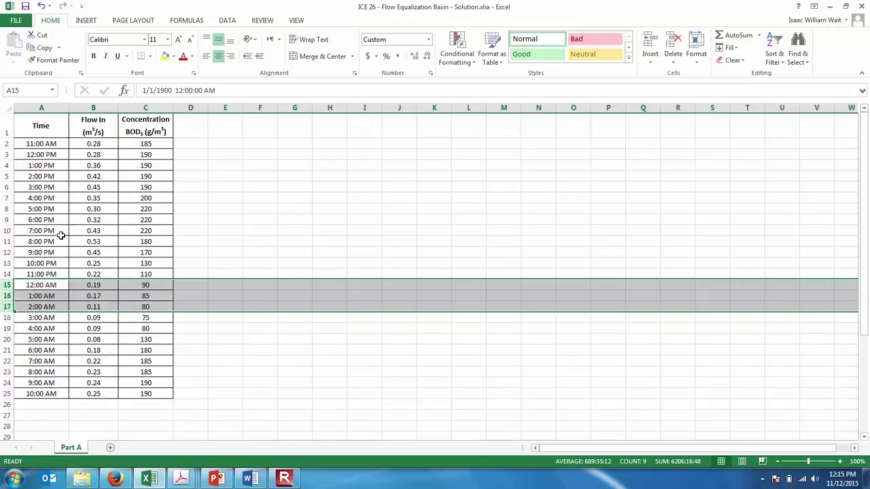
Turn on text wrapping for the empty header cells D1 to M1.
left_click(280, 199)
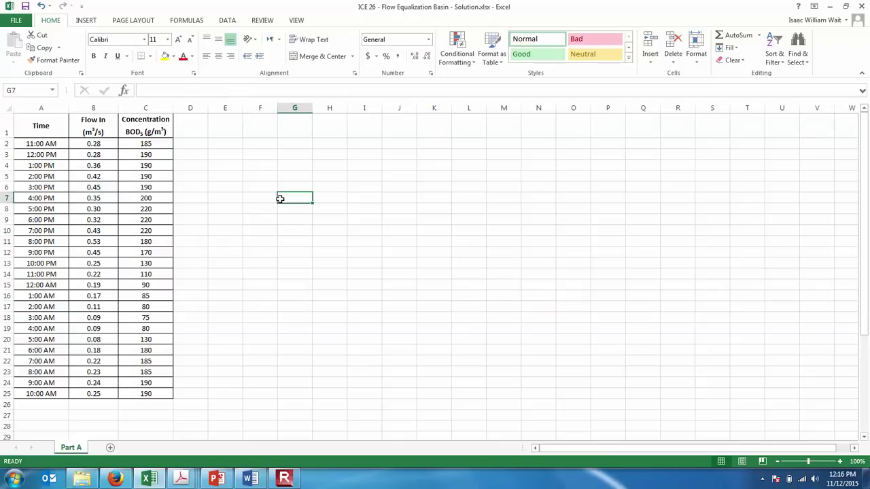
key("Up")
key("Up")
key("Up")
key("Up")
key("Up")
key("Up")
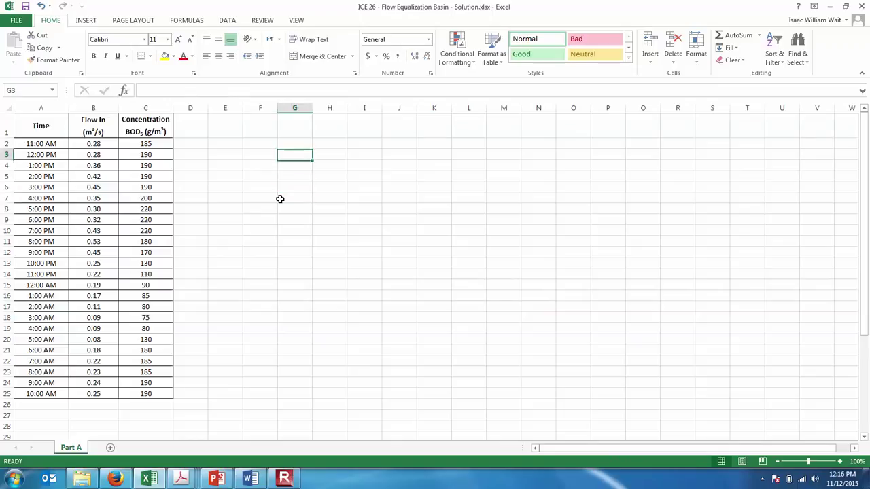
key("Left")
key("Left")
key("Left")
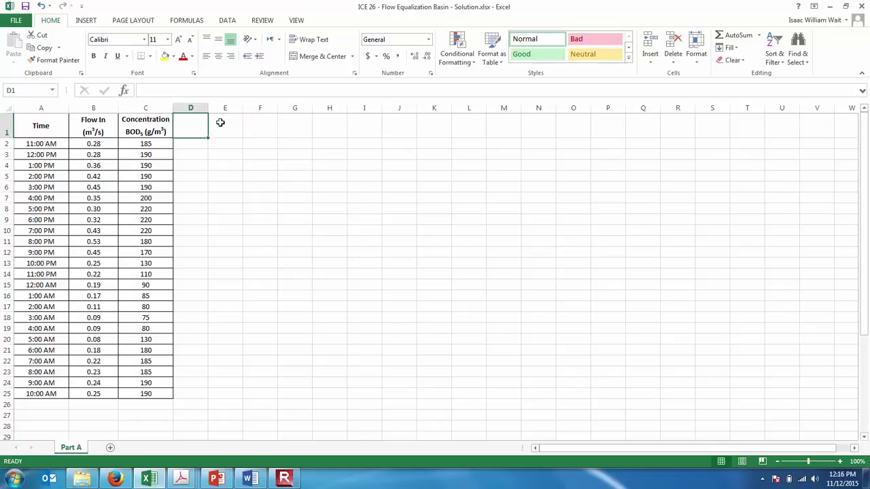
left_click_drag(192, 122, 500, 126)
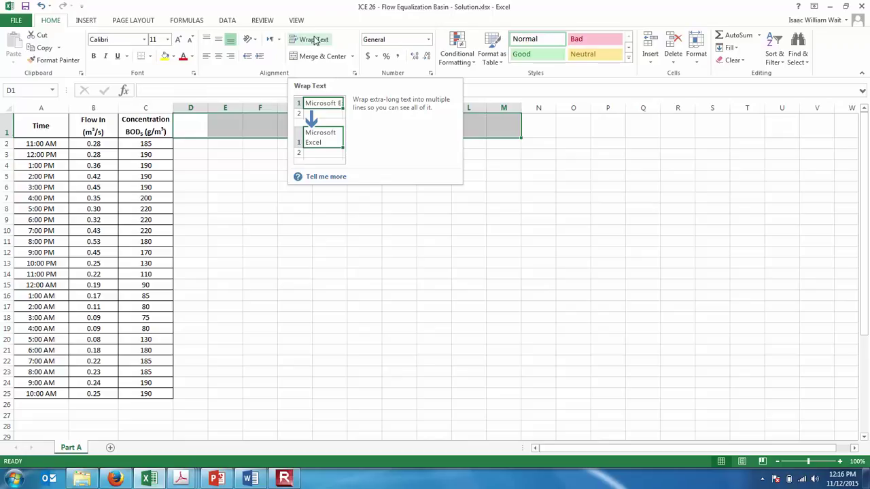
left_click(314, 41)
left_click(289, 206)
Widen columns D through M together to an equal width that leaves room for header text.
left_click(198, 124)
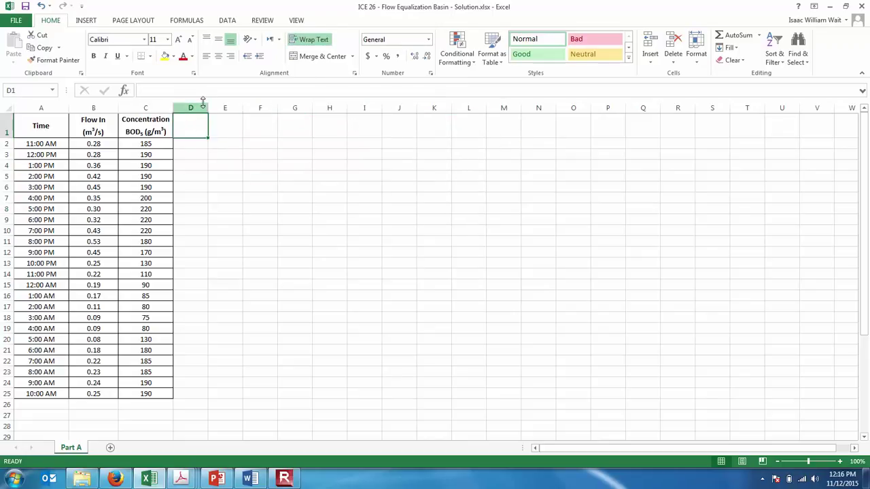
left_click(198, 107)
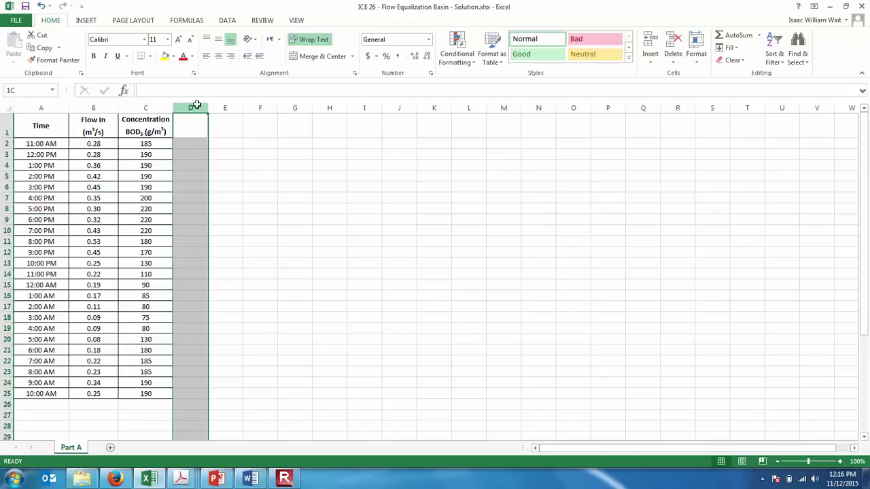
left_click(508, 104, "shift")
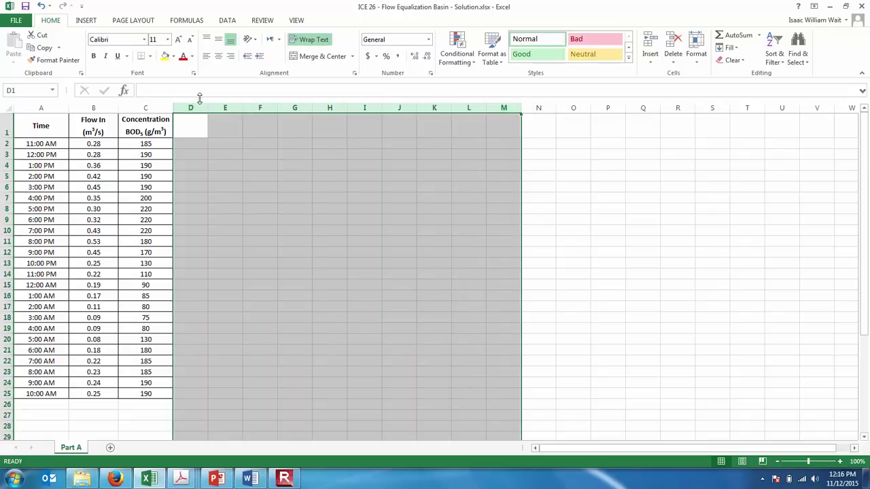
left_click_drag(208, 106, 235, 107)
left_click(235, 142)
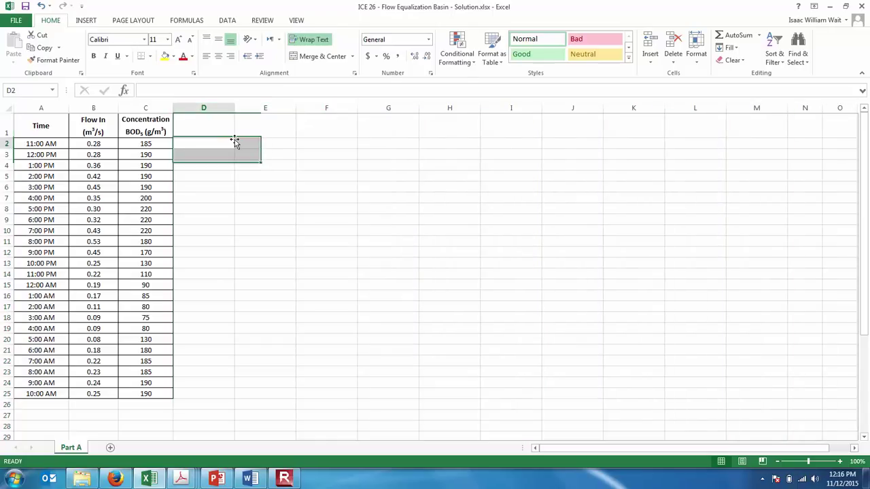
left_click(229, 125)
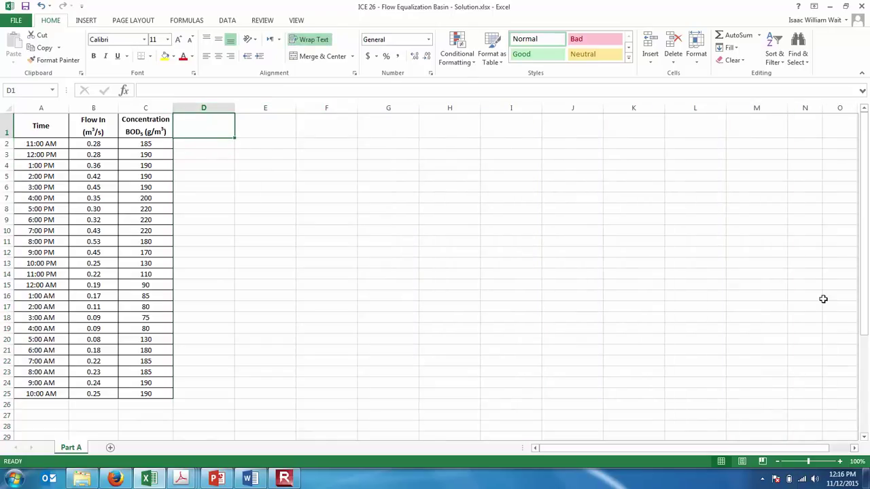
Enter the headers "Volume In During Hour (m3)" in D1 and "Flow Out (m3/s)" in E1.
left_click(841, 462)
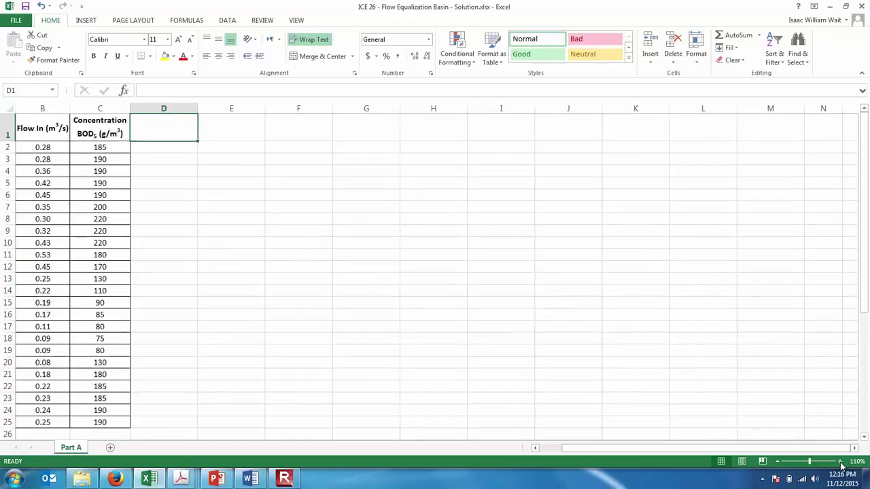
left_click_drag(760, 449, 690, 449)
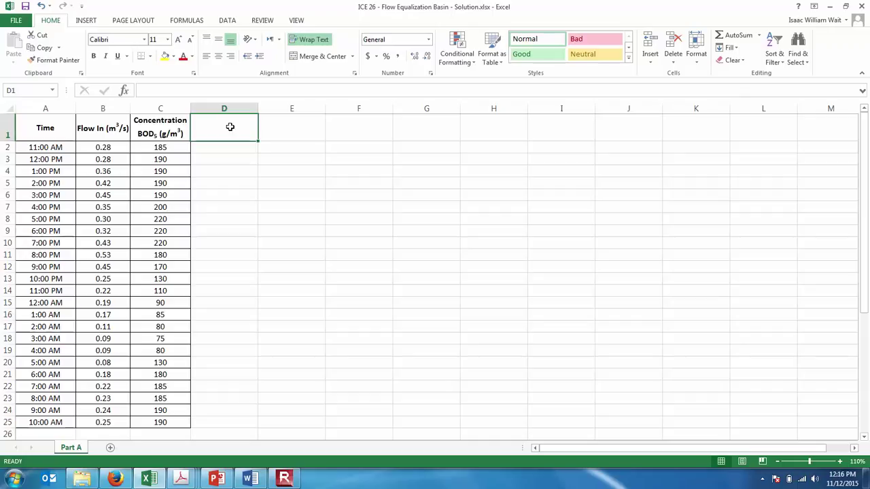
type("Volume In During ")
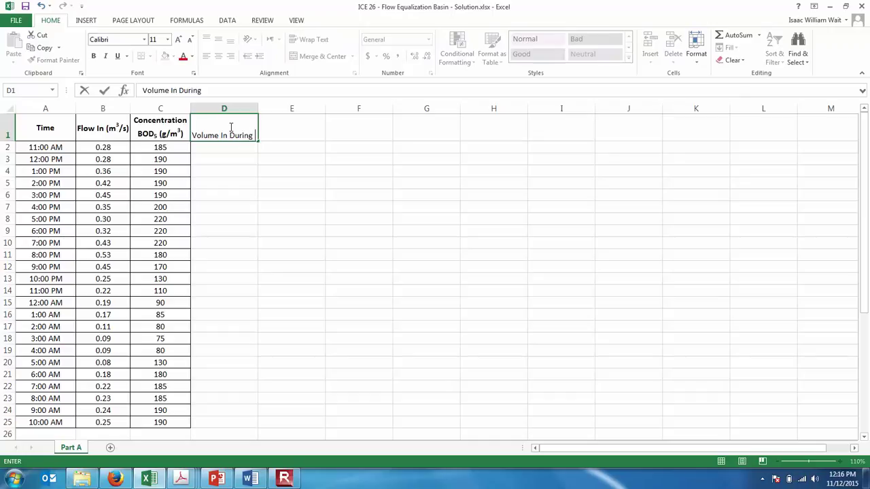
type("Hour (m3")
key("Tab")
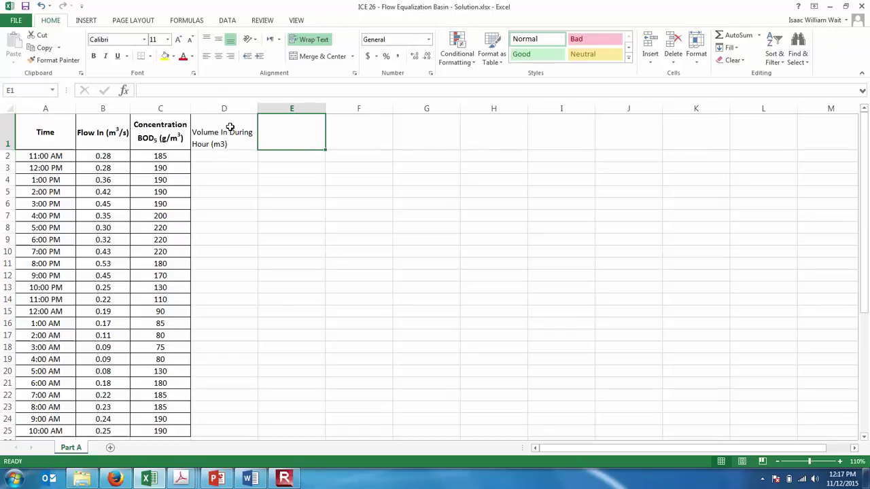
type("Flow Out (m3/s)")
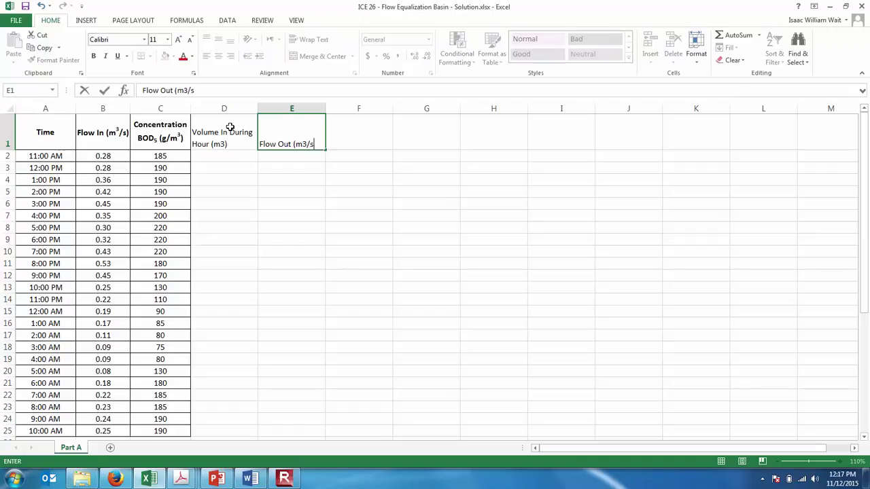
key("Tab")
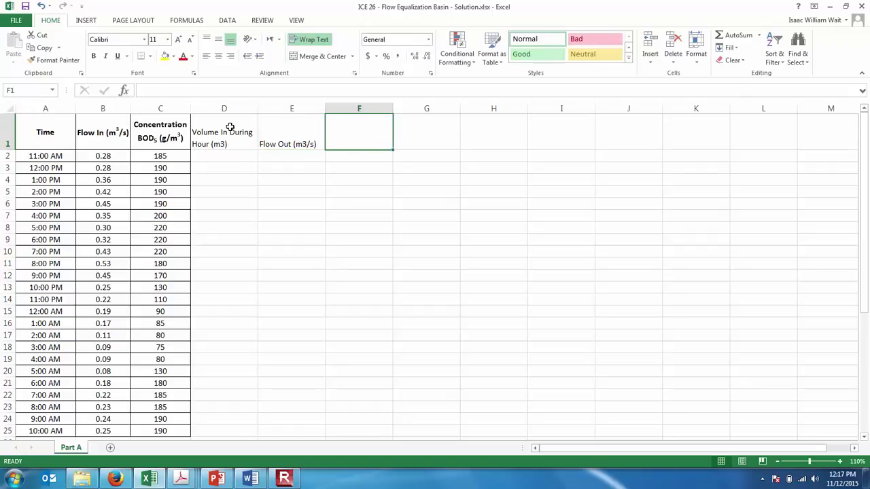
Enter the header "Volume Out During Hour (m3)" in F1.
key("BackSpace")
type("00")
key("BackSpace")
key("BackSpace")
type("Volume ")
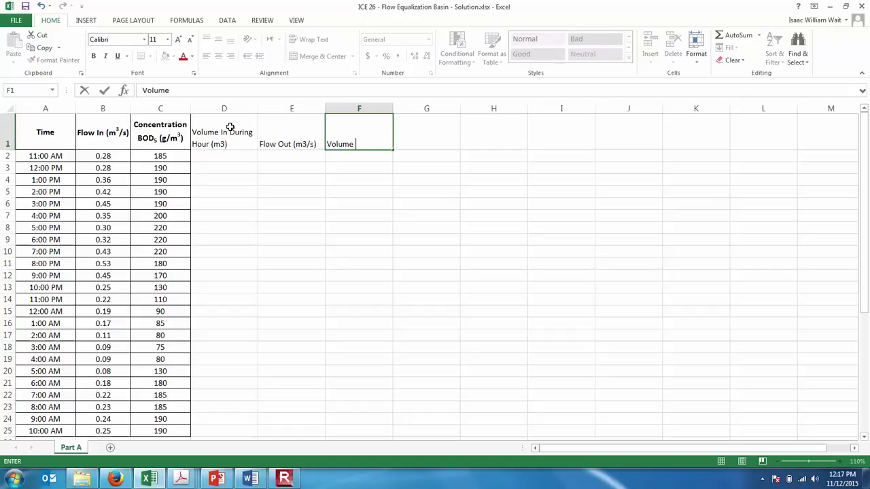
type("Out During Ho")
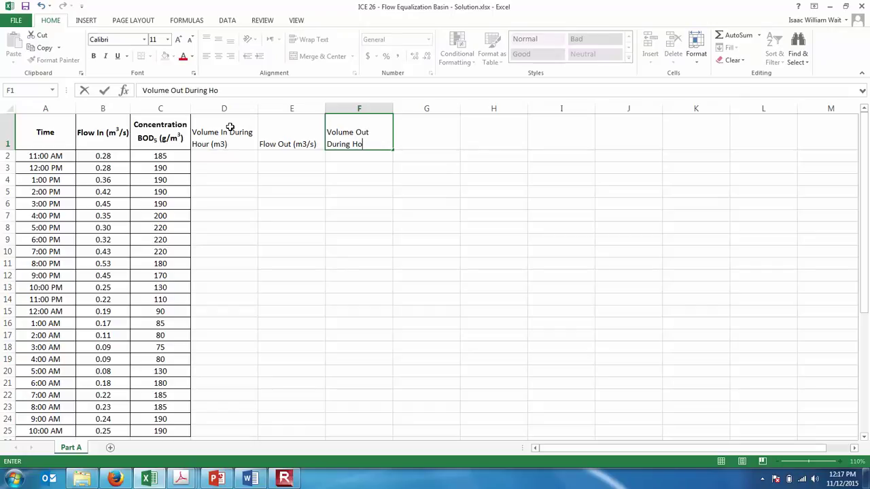
type("ur (m3)")
key("Tab")
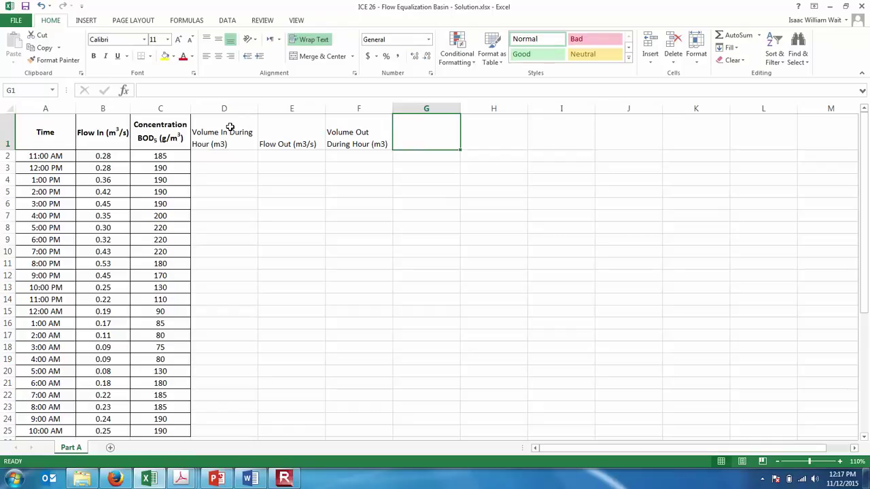
Enter the header "Accumulation during hour (m3)" in G1.
type("ACC")
key("BackSpace")
key("BackSpace")
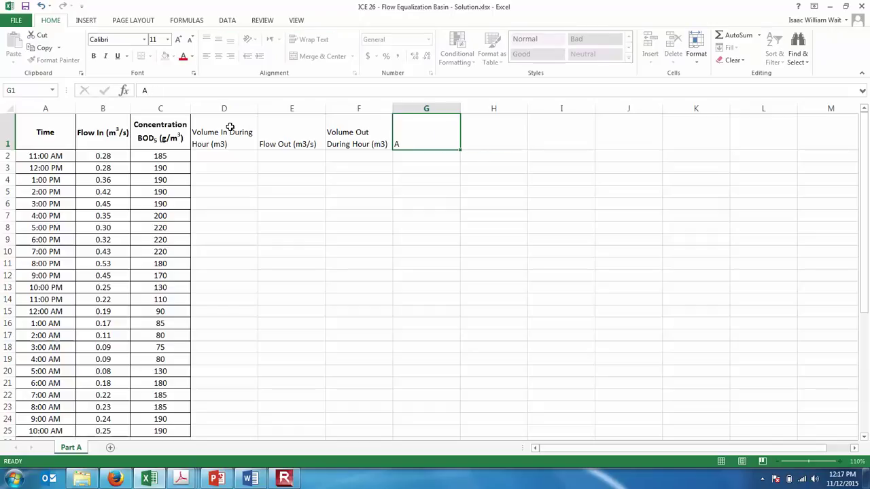
key("Tab")
key("Left")
type("Accumulation ")
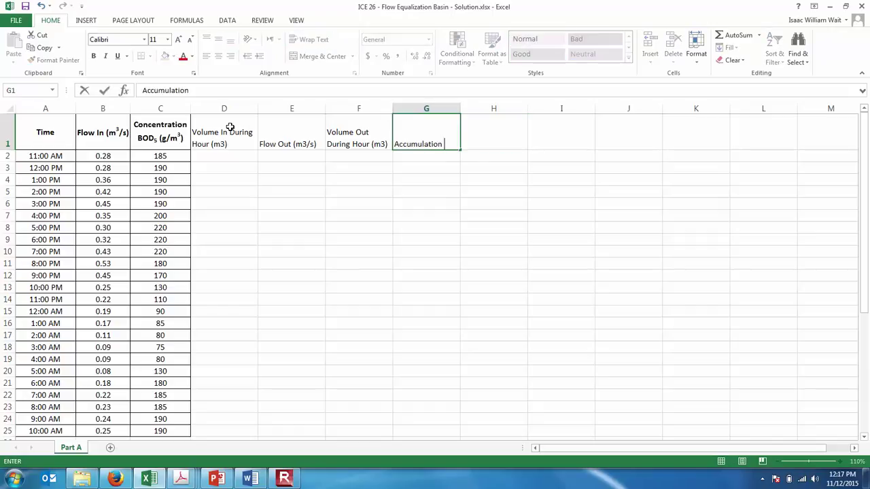
type("during hour (")
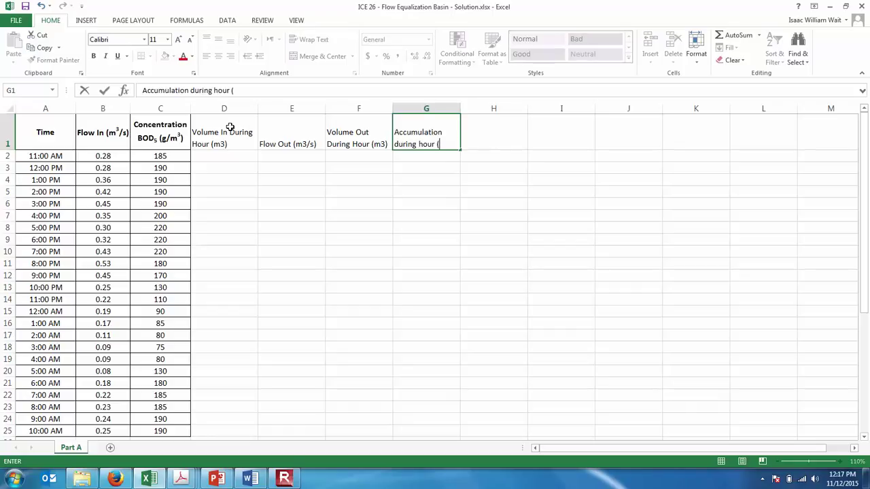
type("m3)")
key("Tab")
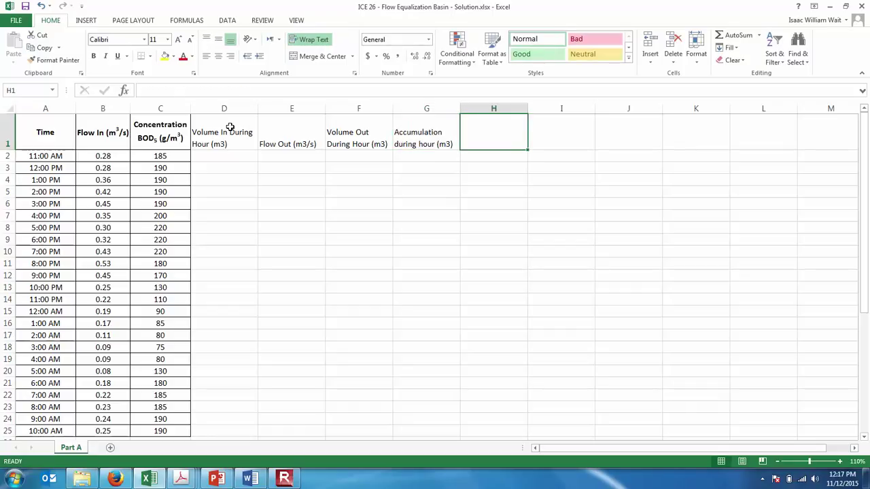
Enter the header "Overall Cumulative Volume (m3)" in H1.
type("Overall Cumulative Volume")
type("(m3)")
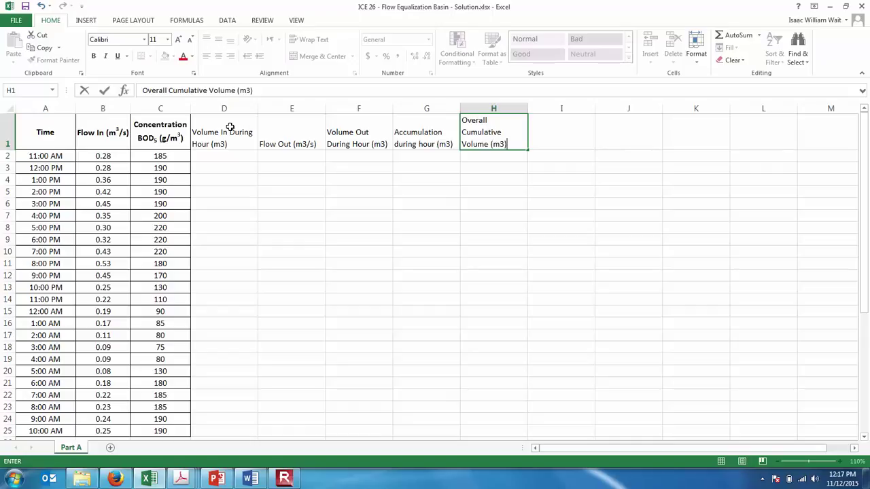
key("Return")
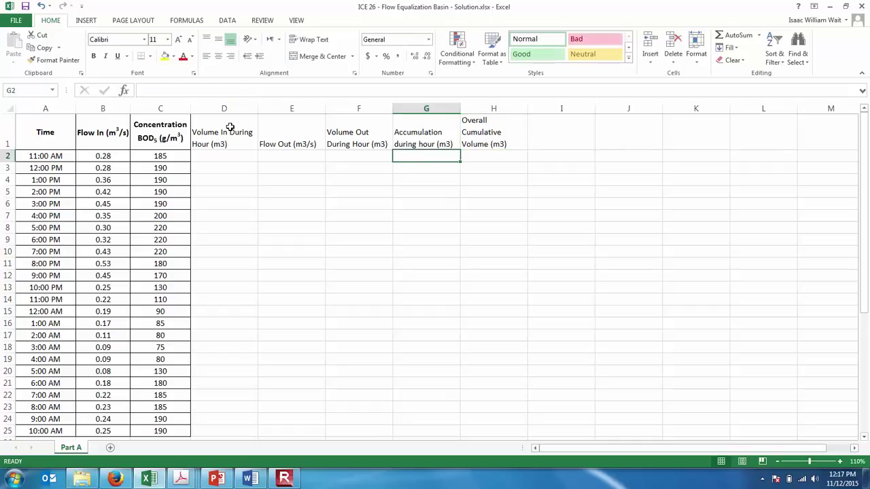
Make the new headers in D1 to H1 bold and center them horizontally.
left_click_drag(230, 127, 471, 132)
left_click(93, 56)
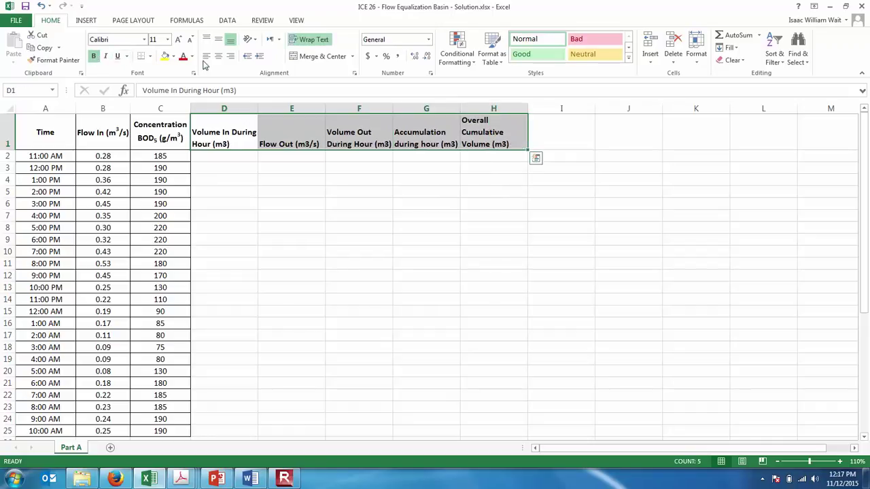
left_click(218, 55)
left_click(257, 174)
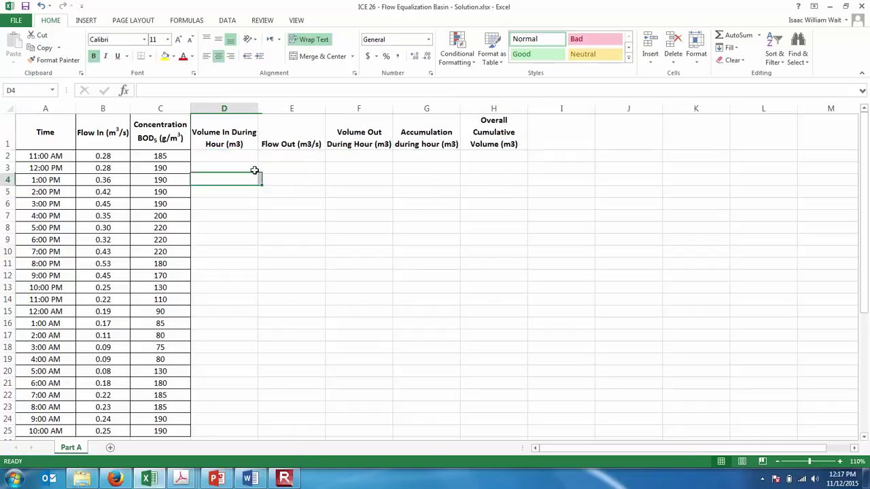
Insert a blank row above the header row.
left_click(248, 151)
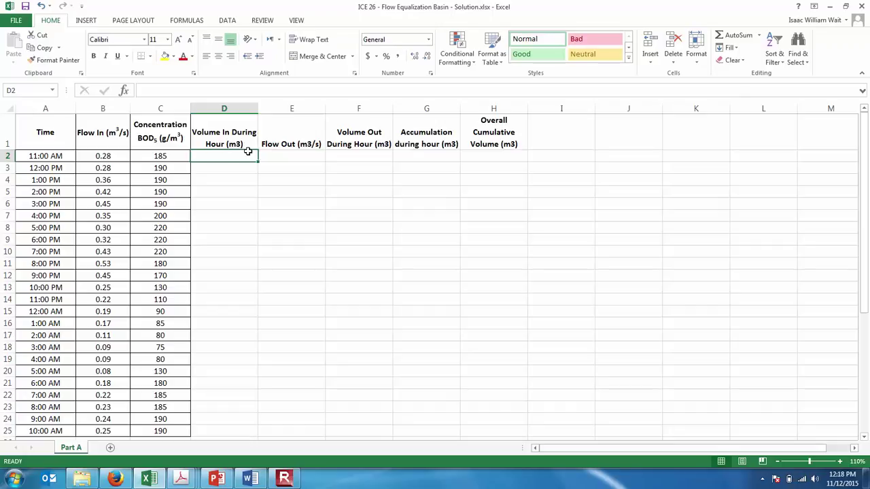
left_click(3, 132)
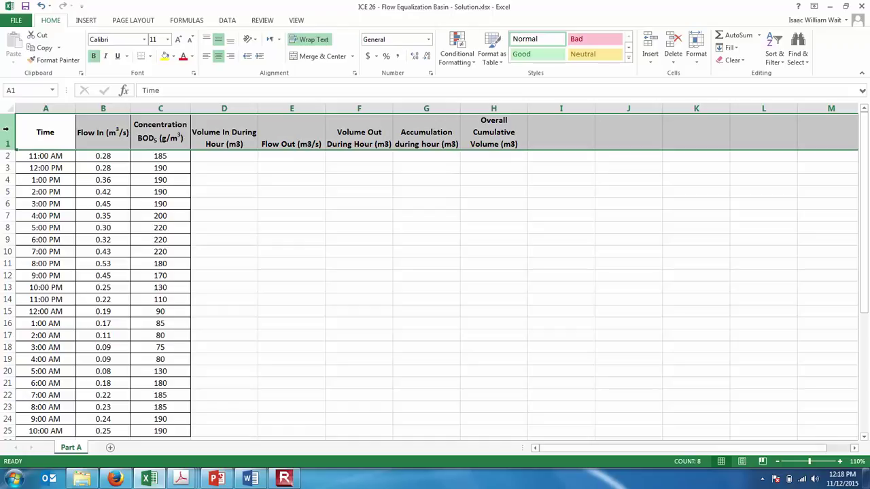
right_click(6, 129)
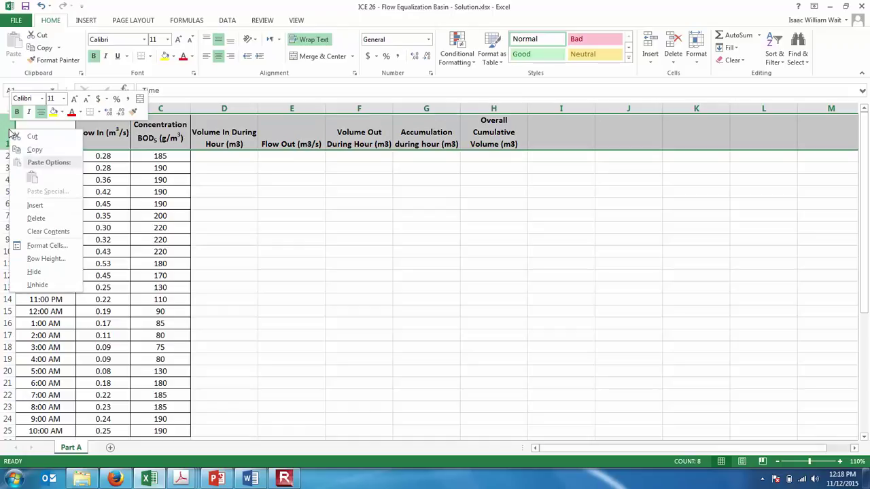
left_click(34, 207)
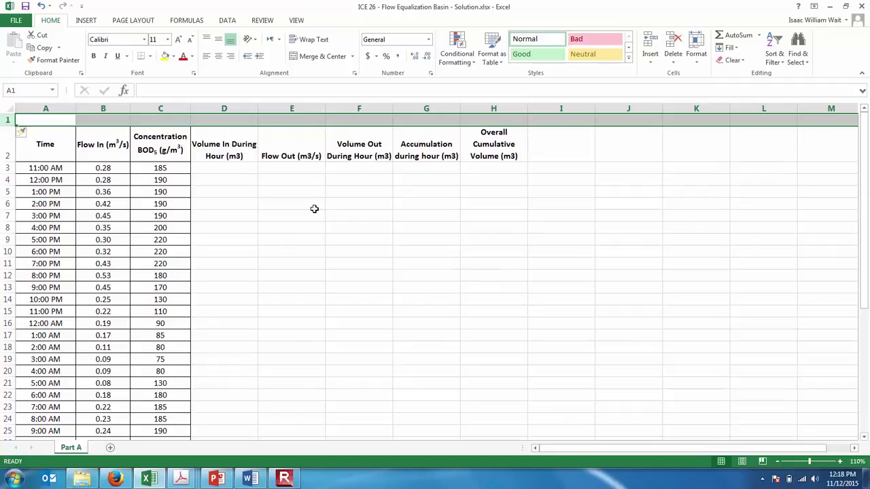
left_click(314, 208)
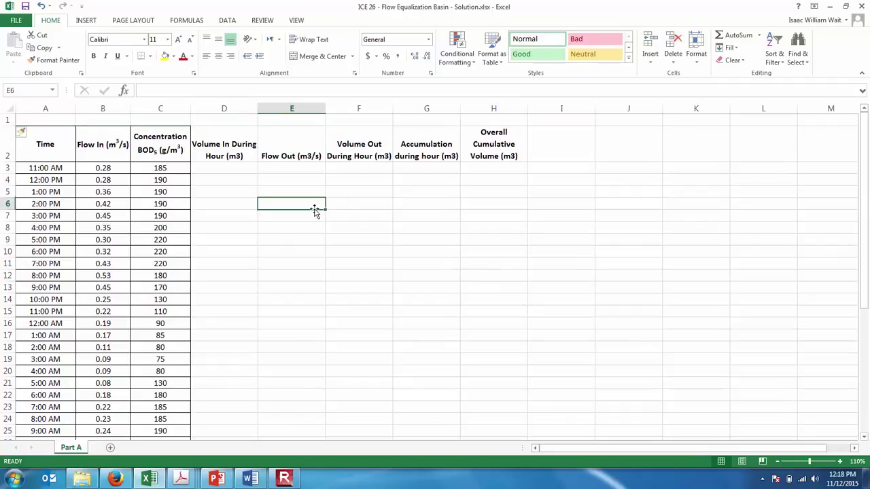
Label the first three columns A, B and C in cells A1 to C1, above the headers.
left_click(60, 118)
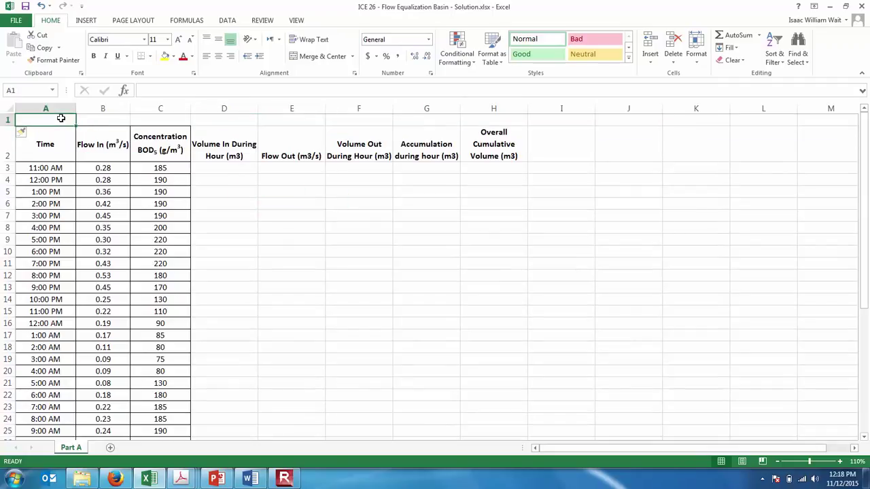
type("A")
key("Tab")
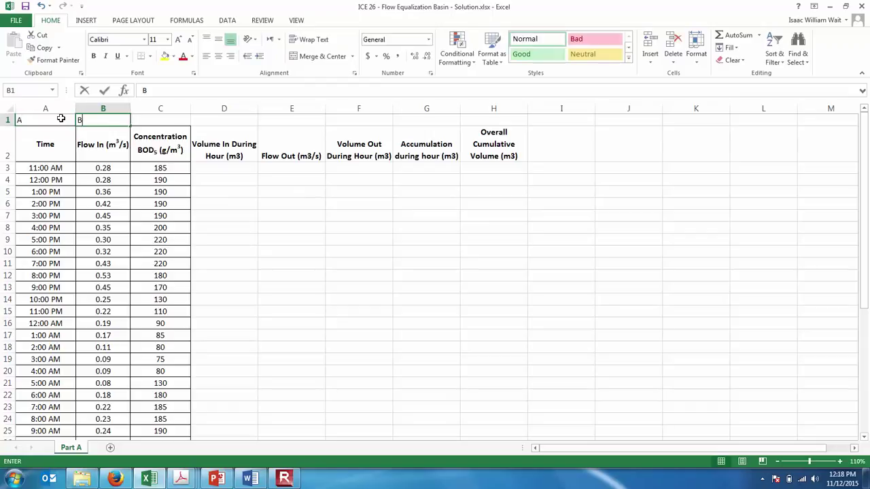
type("B")
key("Tab")
type("Concentration BOD5 (g/m3)")
key("Tab")
key("Left")
key("Left")
key("Right")
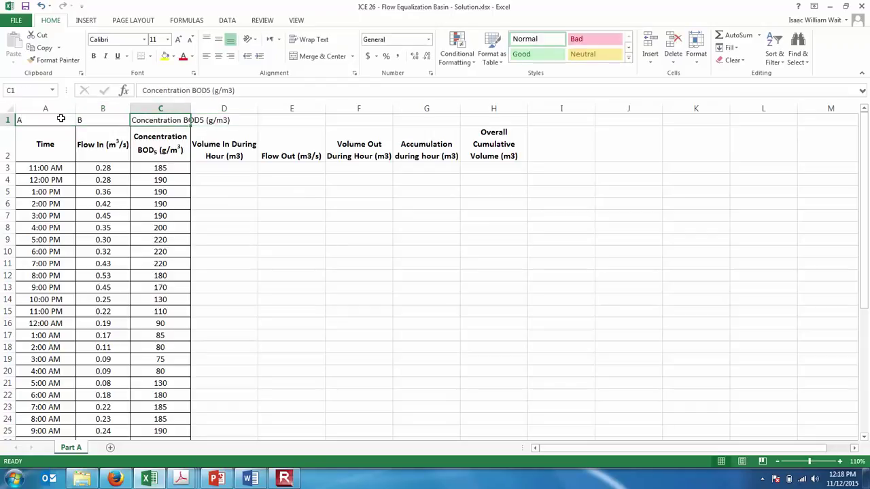
type("C")
key("Delete")
key("Return")
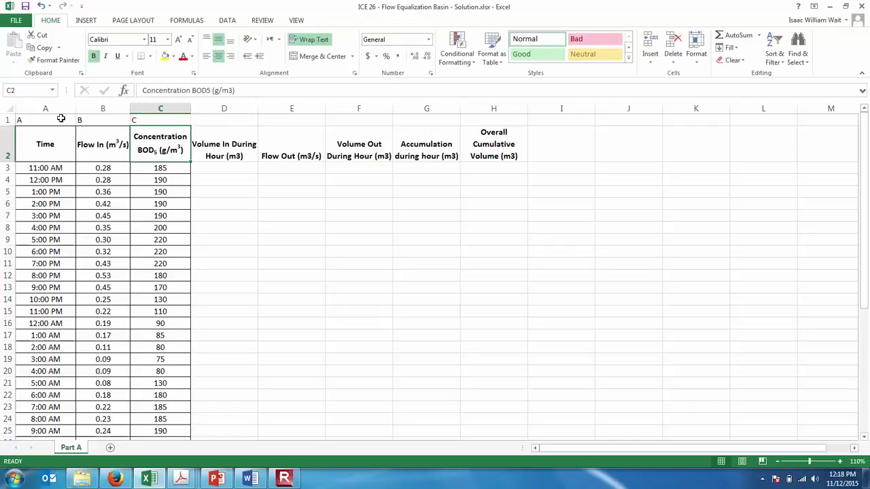
key("Up")
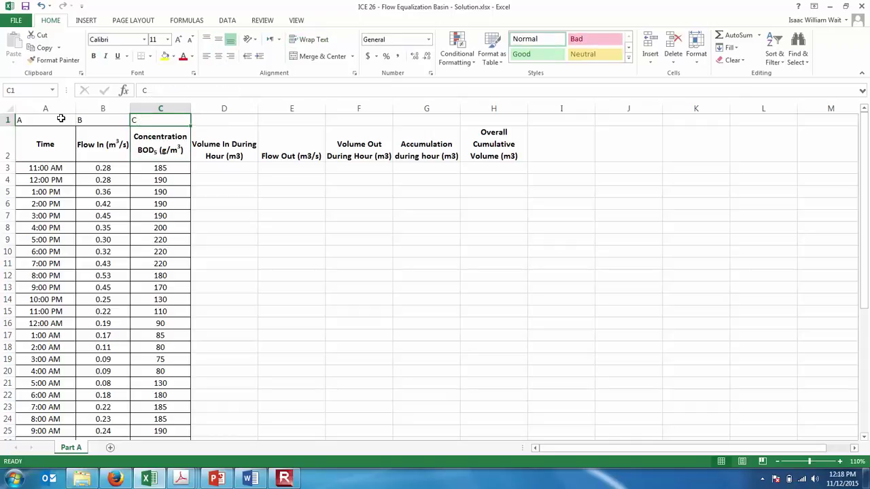
left_click_drag(61, 119, 160, 121)
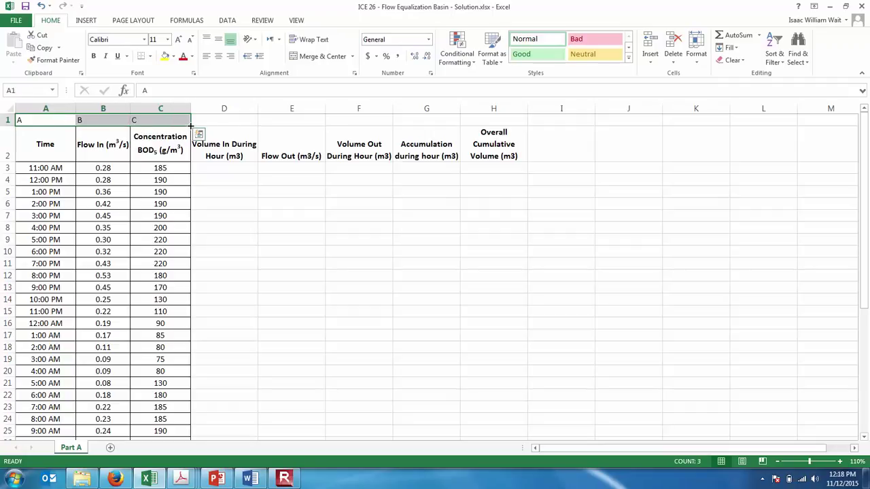
mouse_move(190, 125)
left_mouse_down()
mouse_move(320, 121)
mouse_move(186, 118)
left_mouse_up()
left_click(186, 118)
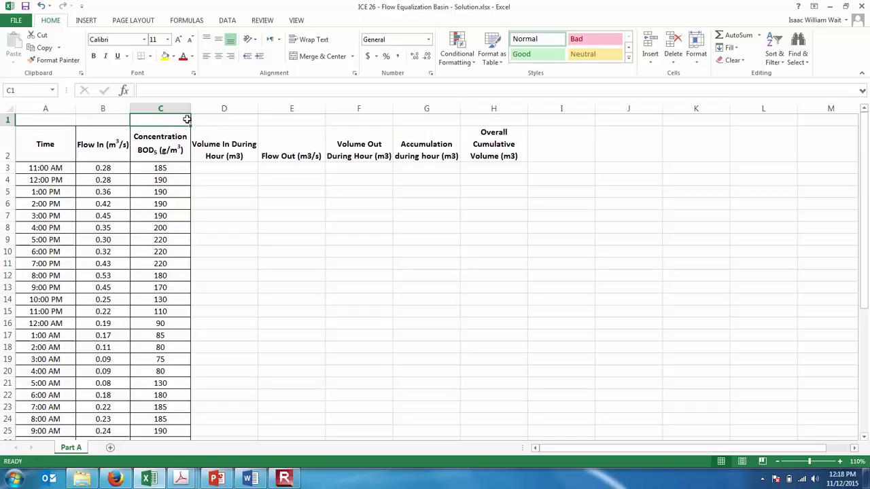
key("ctrl+z")
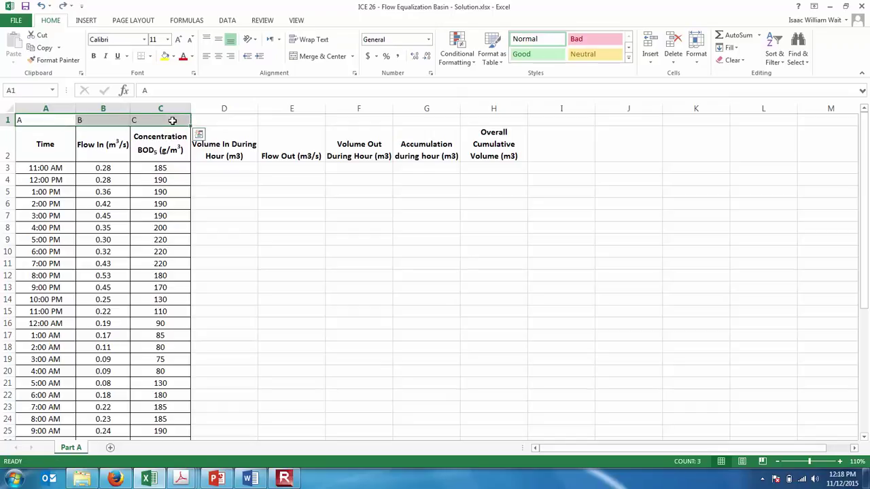
Label the remaining columns D, E, F, G and H in cells D1 to H1.
left_click(213, 121)
type("D")
key("Tab")
type("E")
key("Tab")
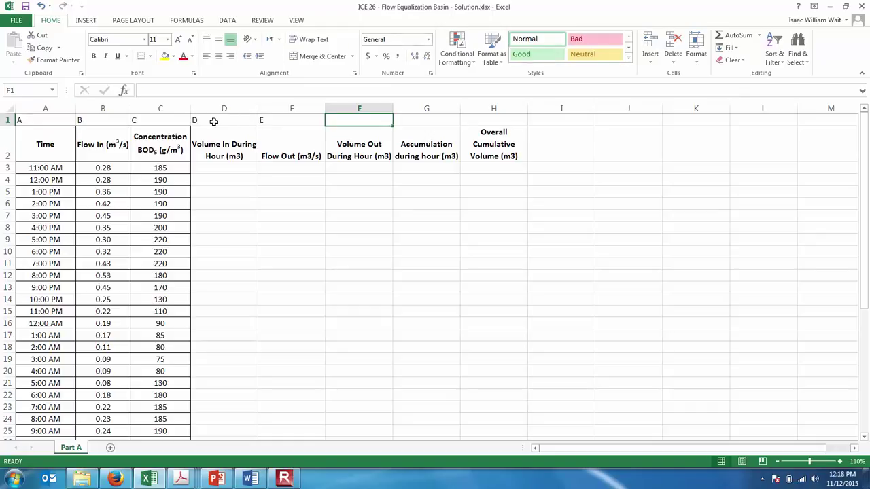
type("F")
key("Tab")
type("G")
key("Tab")
type("H")
key("Return")
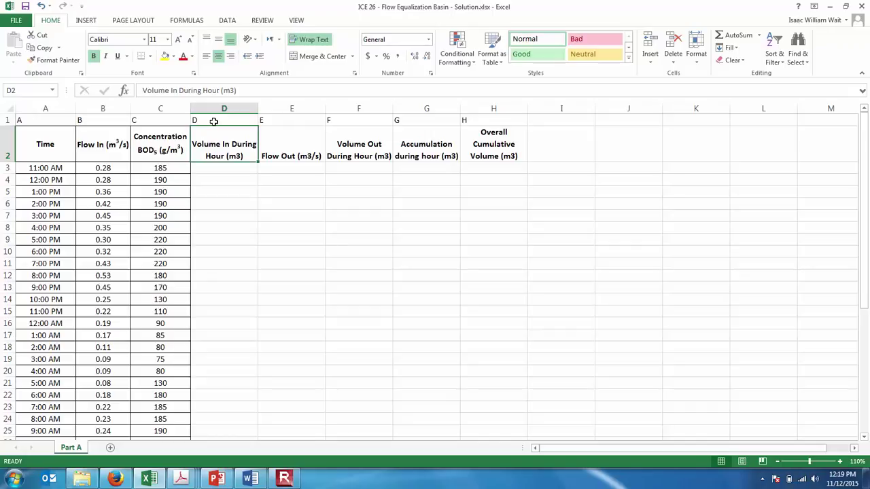
left_click(284, 479)
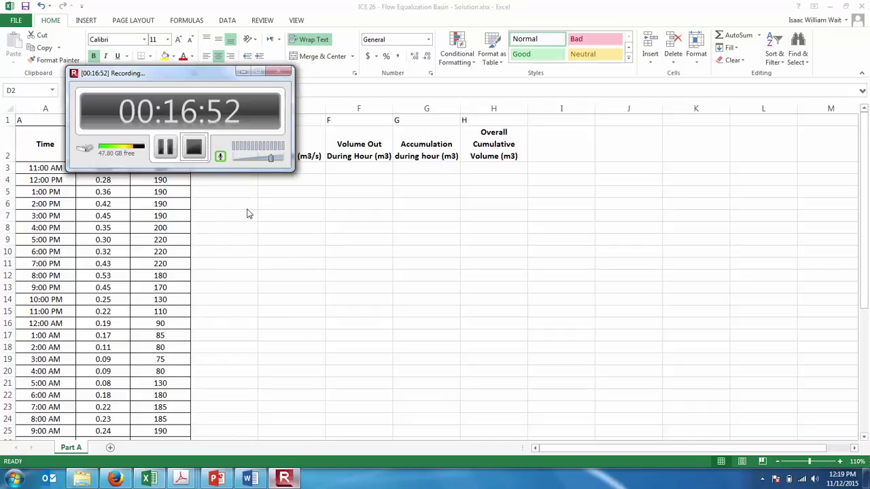
left_click(165, 148)
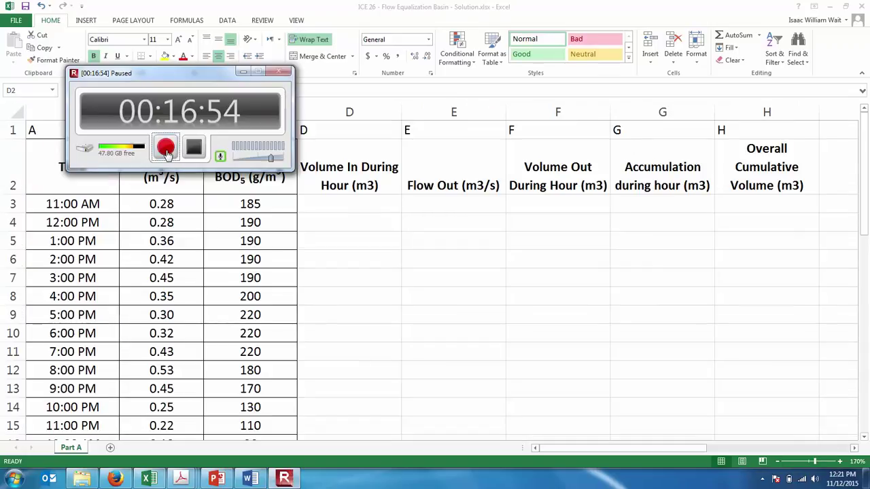
left_click(166, 149)
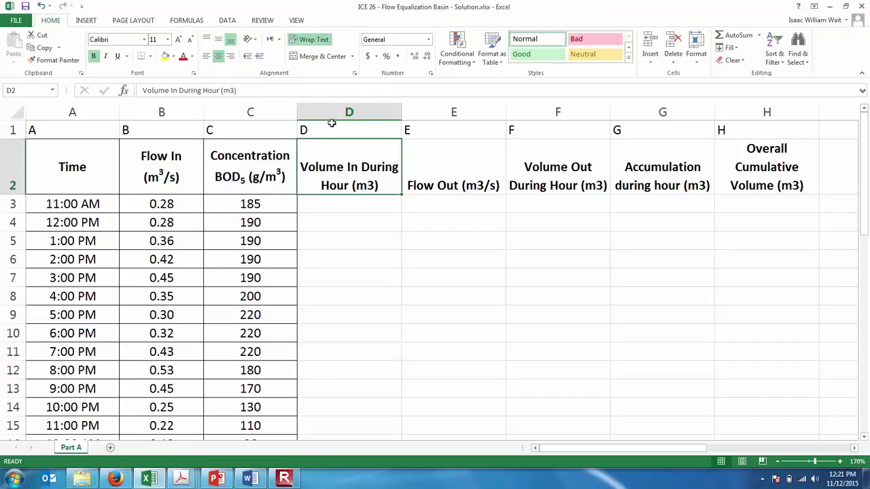
Extend the column label in D1 to read "D=B*3600".
left_click(332, 123)
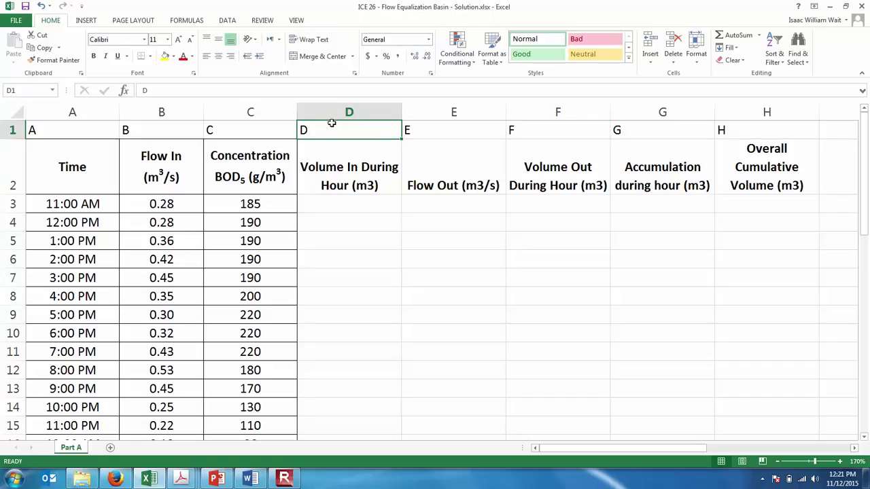
left_click(344, 88)
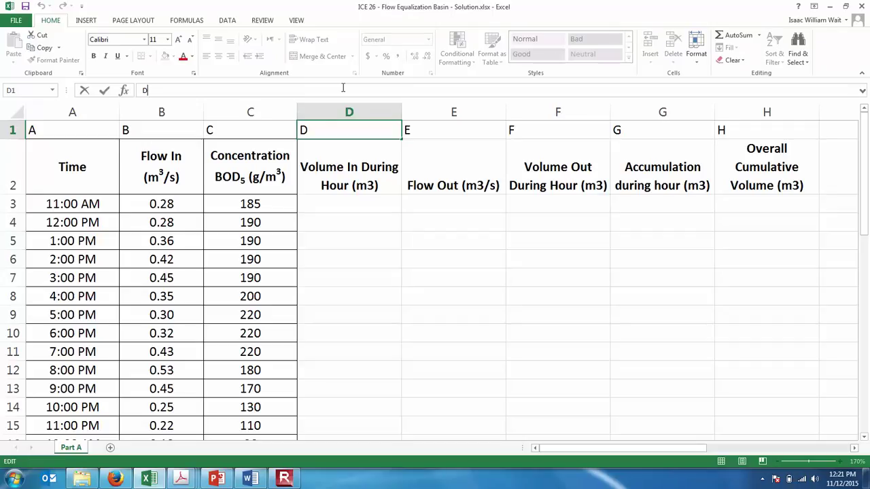
type("=B*3600")
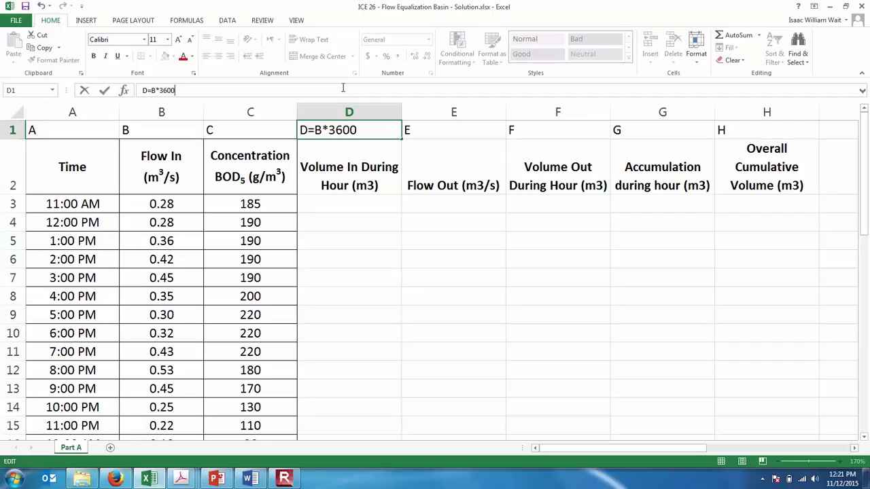
key("Return")
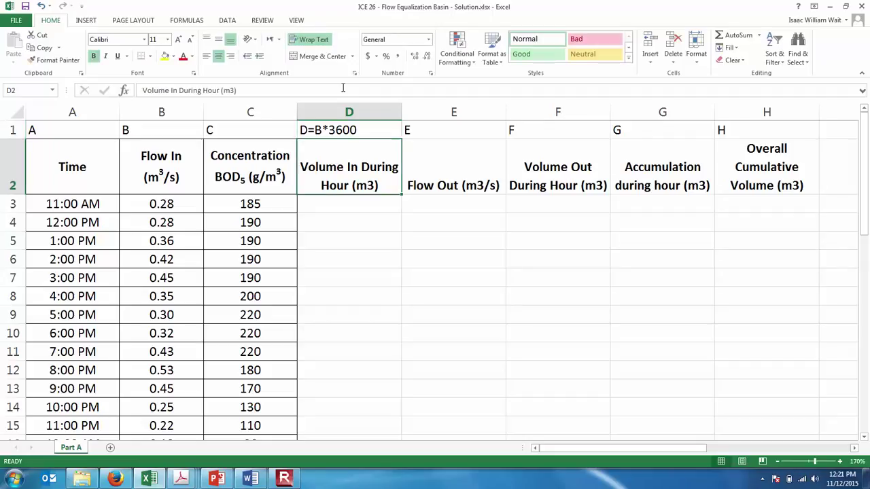
Enter the formula =B3*3600 in D3 to compute the volume in during the first hour.
key("Return")
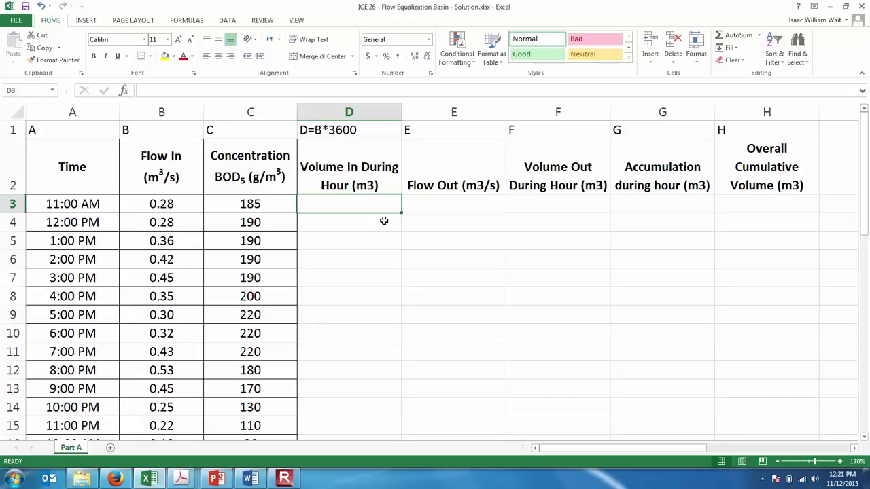
type("=")
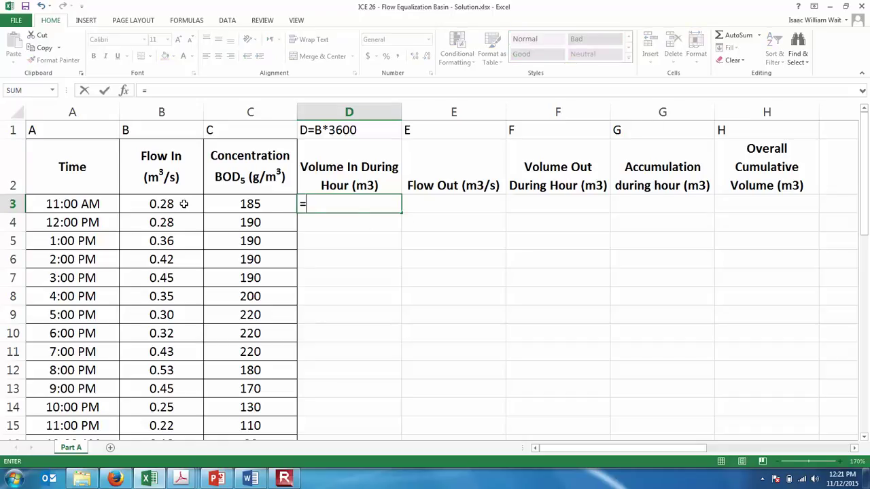
left_click(183, 204)
type("*")
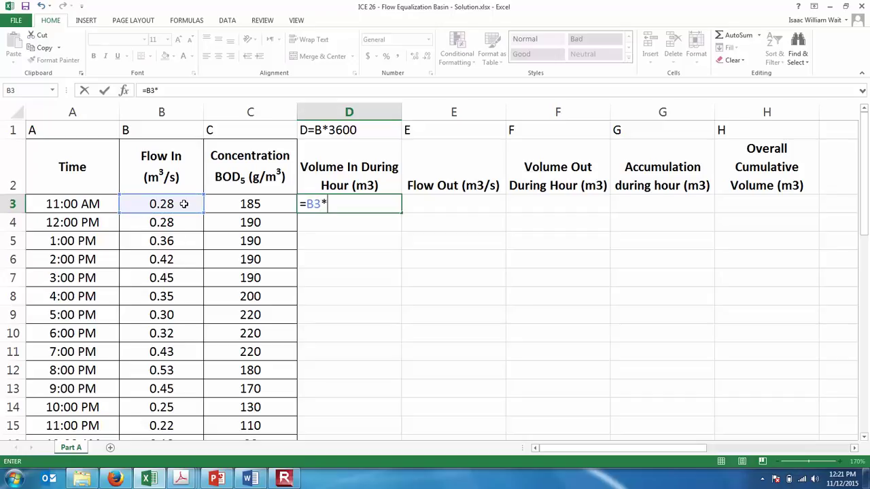
type("3600")
key("Return")
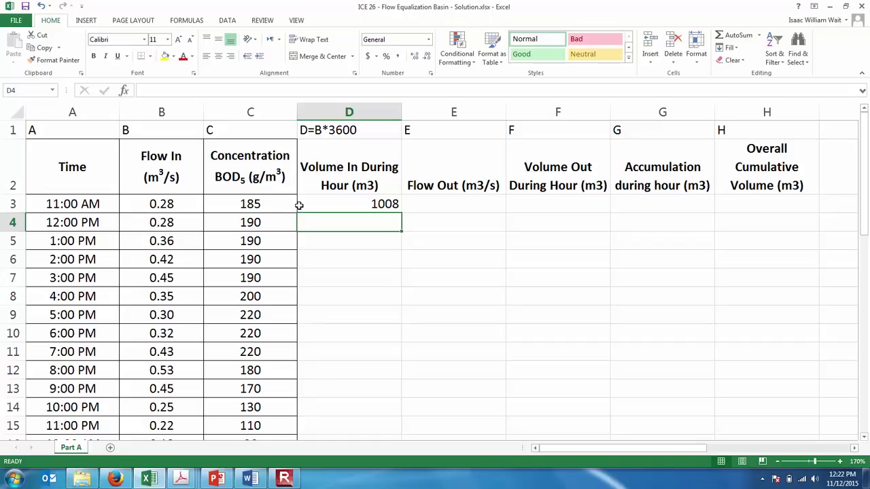
Fill the D3 formula down through D26 and center the filled values horizontally.
left_click(394, 202)
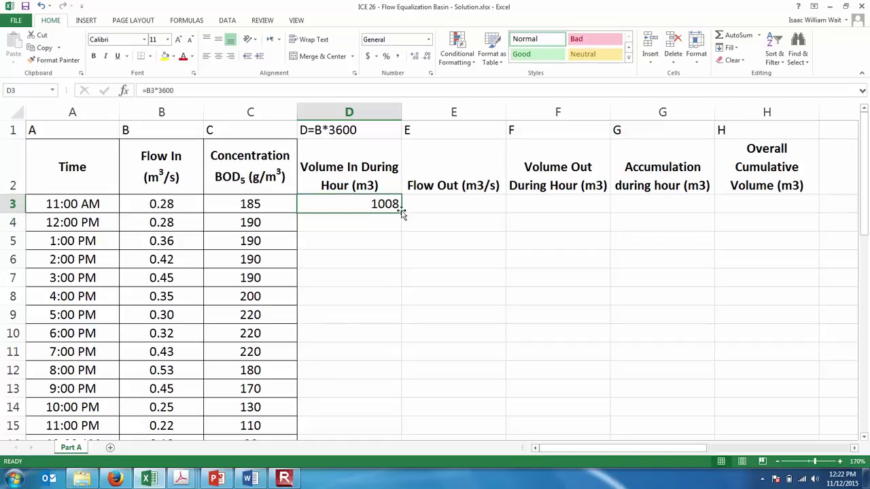
left_click_drag(404, 213, 404, 245)
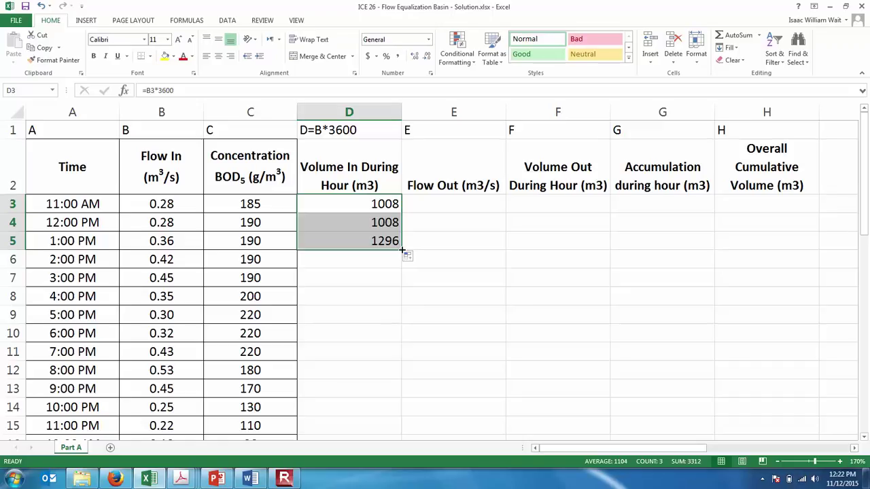
double_click(402, 250)
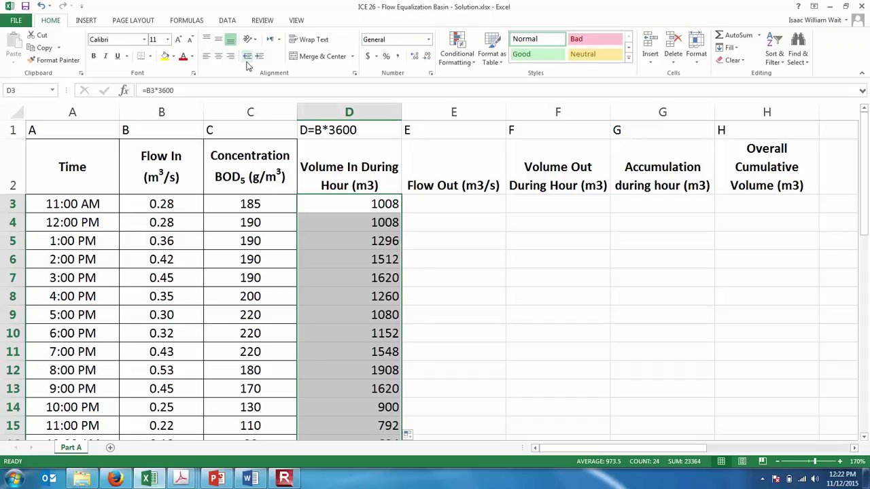
left_click(222, 57)
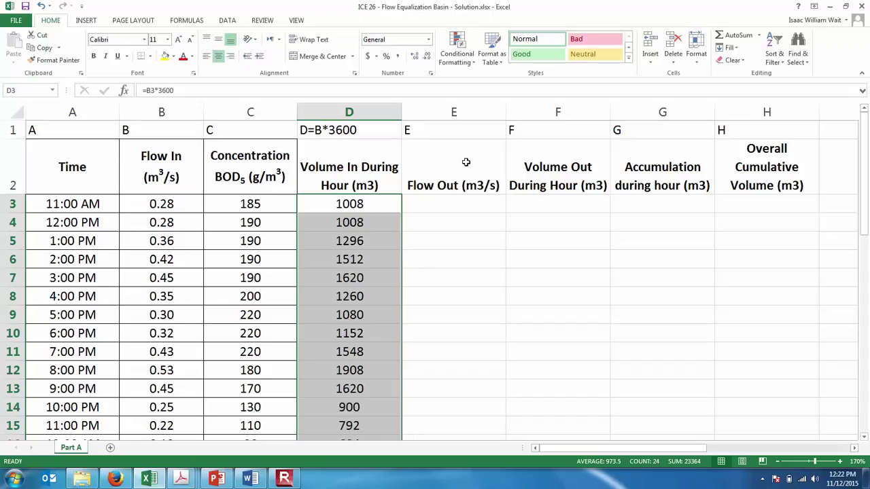
Review the formula in D3 and the inflow cell it references.
left_click(468, 208)
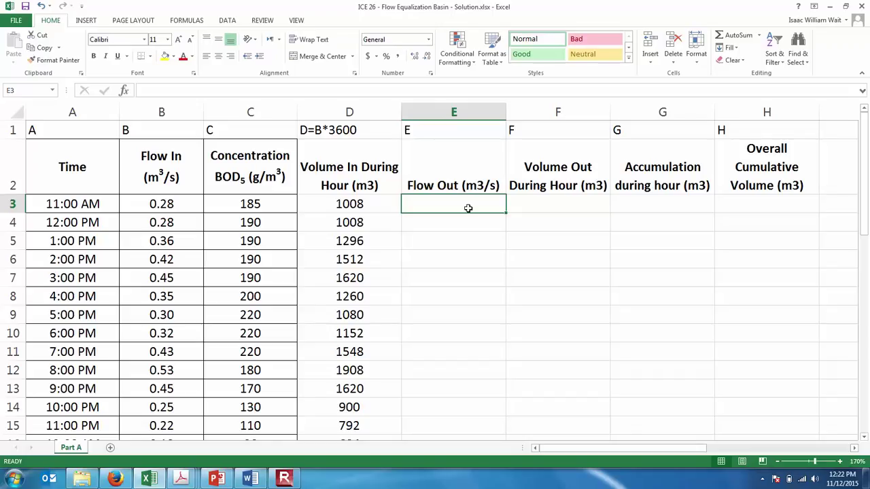
left_click(350, 203)
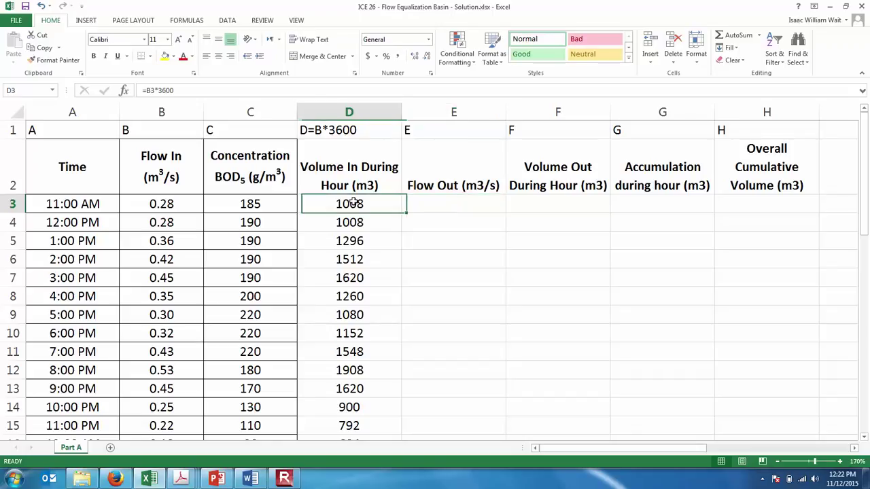
left_click(401, 86)
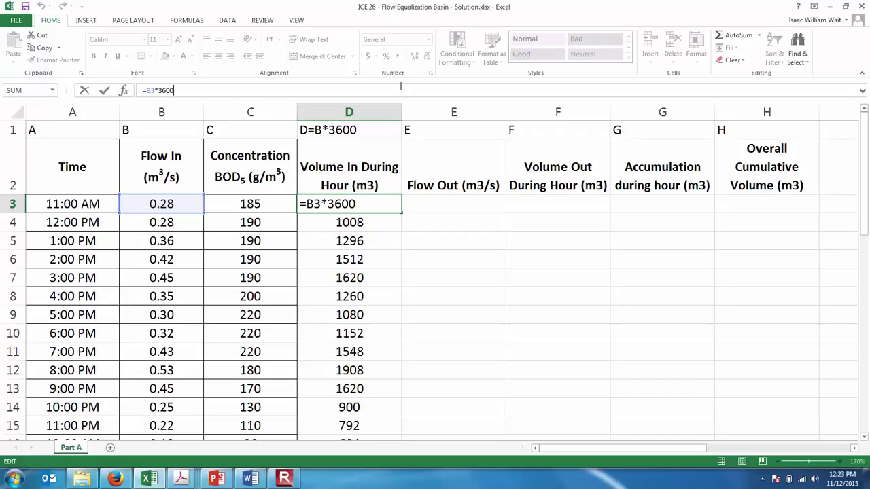
key("ctrl+Return")
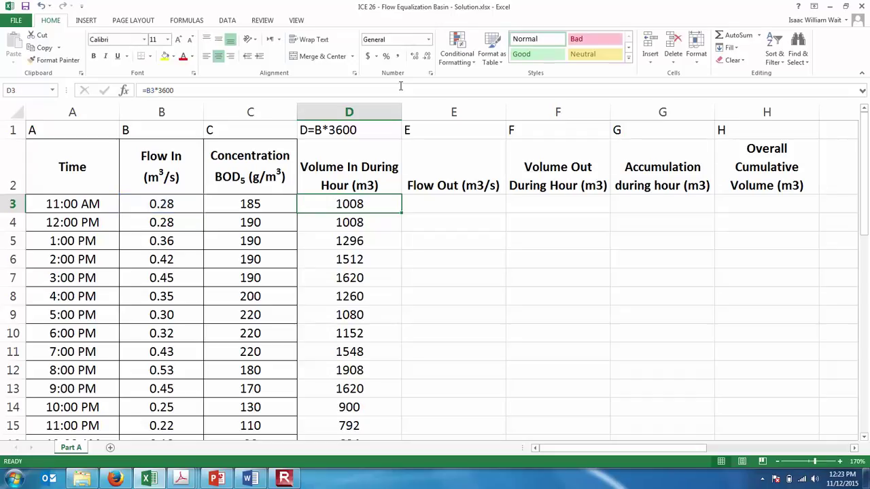
Calculate the average inflow in B28 with =AVERAGE(B3:B26).
key("Down")
key("Down")
key("Down")
key("Down")
key("Down")
key("Down")
key("Down")
key("Down")
key("Down")
key("Down")
key("Down")
key("Down")
key("Down")
key("Down")
key("Down")
key("Down")
key("Down")
key("Down")
key("Down")
key("Down")
key("Down")
key("Down")
key("Down")
key("Down")
key("Down")
key("Down")
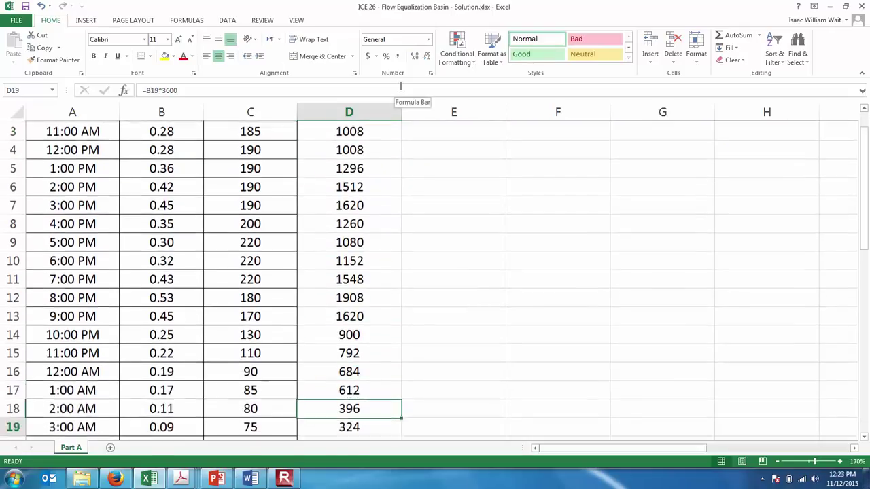
key("Left")
key("Left")
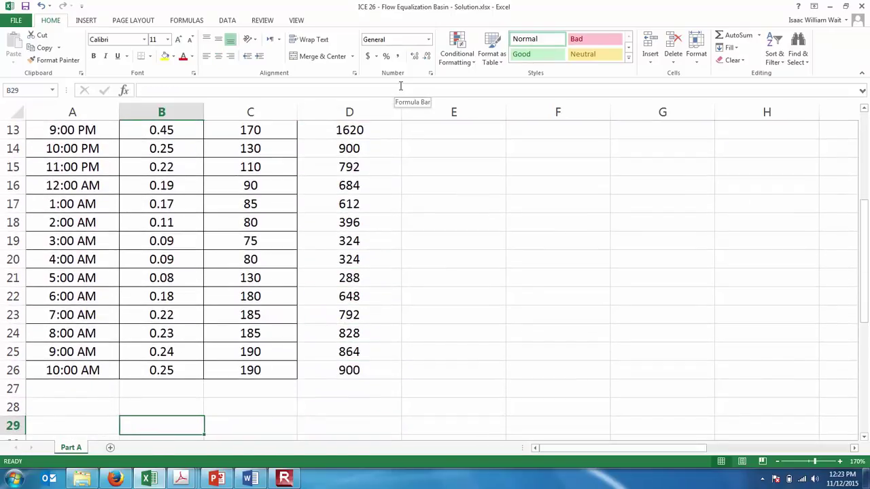
key("Up")
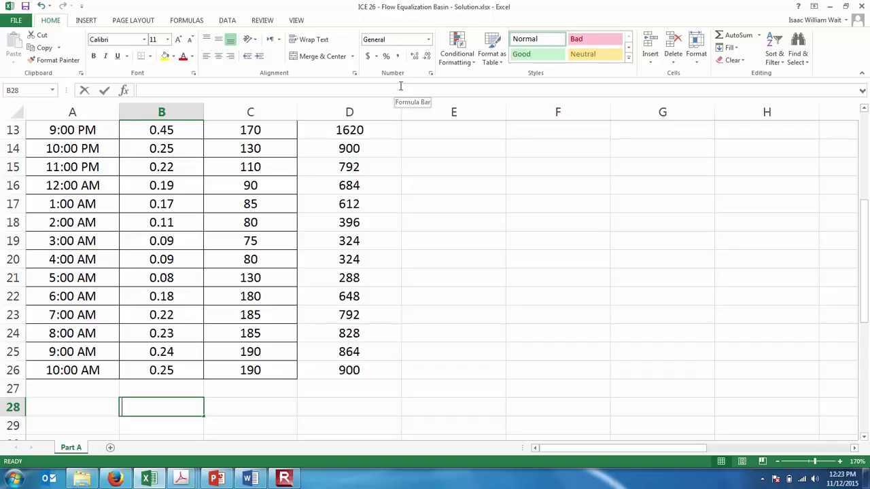
type("=average")
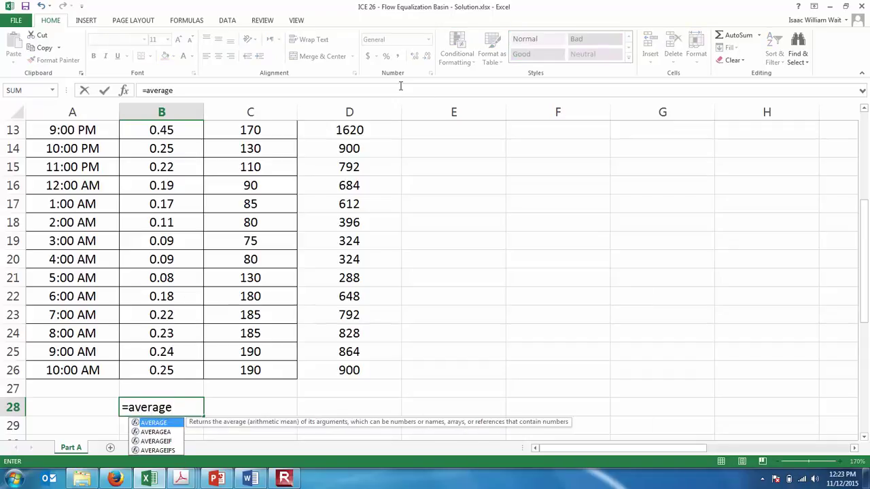
type("(")
key("Up")
key("Up")
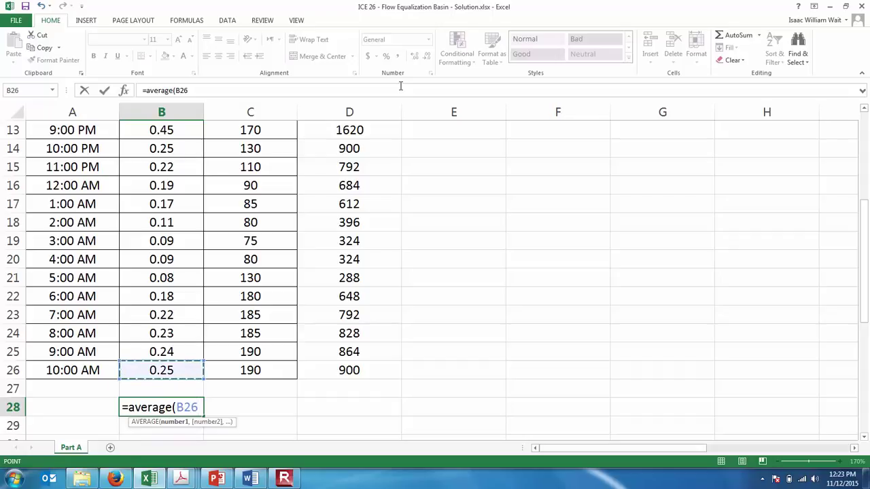
key("shift+Up")
key("shift+Up")
key("shift+Up")
key("shift+Up")
key("shift+Up")
key("shift+Up")
key("shift+Up")
key("shift+Up")
key("shift+Up")
key("shift+Up")
key("shift+Up")
key("shift+Up")
key("shift+Up")
key("shift+Up")
key("shift+Up")
key("shift+Up")
key("shift+Up")
key("shift+Up")
key("shift+Up")
key("shift+Up")
key("shift+Up")
key("shift+Up")
key("shift+Up")
key("Return")
key("Up")
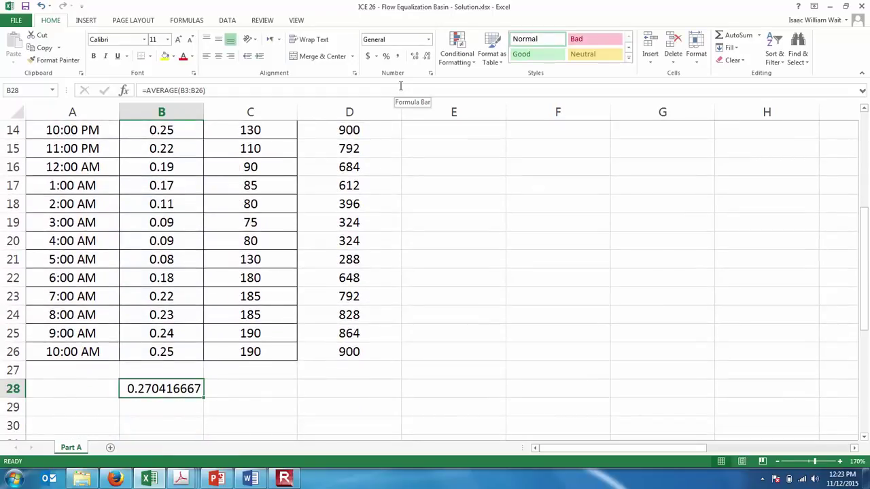
Examine the area below the table, including the average in row 41, and return to the top of column B.
key("Page_Down")
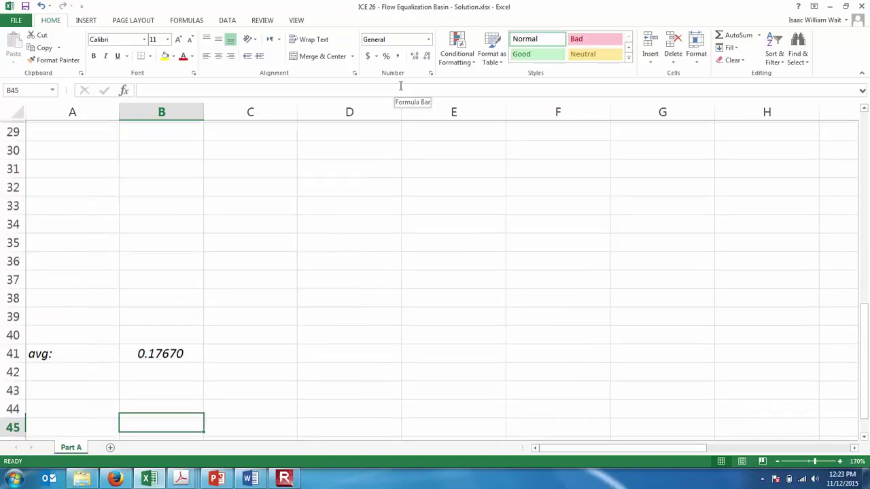
key("Up")
key("Up")
key("Up")
key("Up")
key("Up")
key("Up")
key("Up")
key("Up")
key("Up")
key("Up")
key("Up")
key("Up")
key("Up")
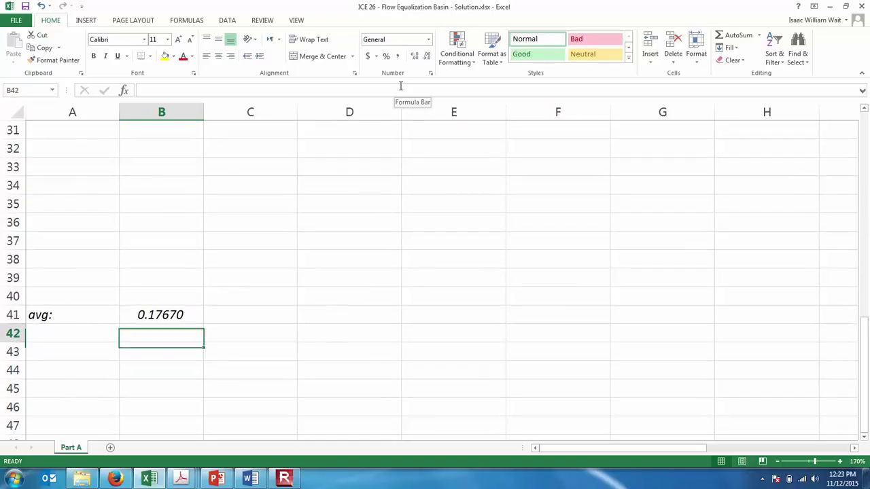
key("Up")
key("Up")
key("Up")
key("Up")
key("Up")
key("Up")
key("Up")
key("Up")
key("Up")
key("Up")
key("Up")
key("Up")
key("Up")
key("Up")
key("Up")
key("Up")
key("Up")
key("Up")
key("Up")
key("Up")
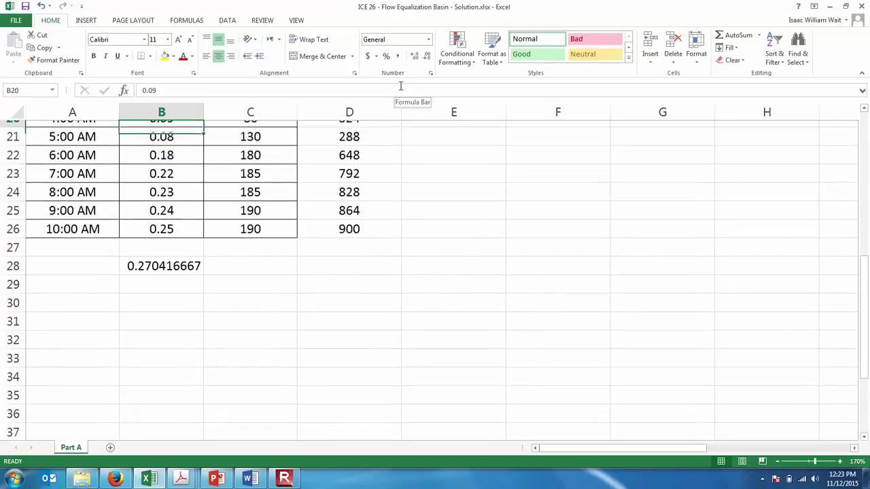
key("Up")
key("Up")
key("Up")
key("Up")
key("Up")
key("Up")
key("Up")
key("Up")
key("Up")
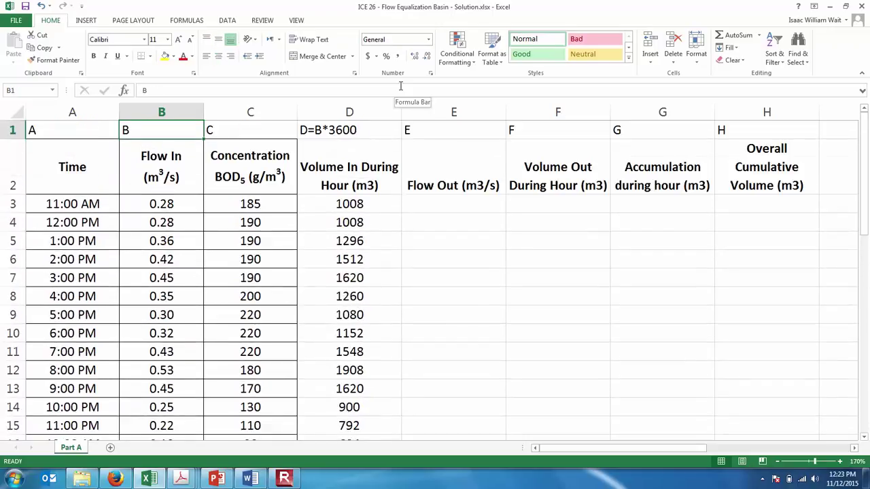
Enter =$B$28 in E3 so the outflow takes the average inflow as an absolute reference.
key("Right")
key("Right")
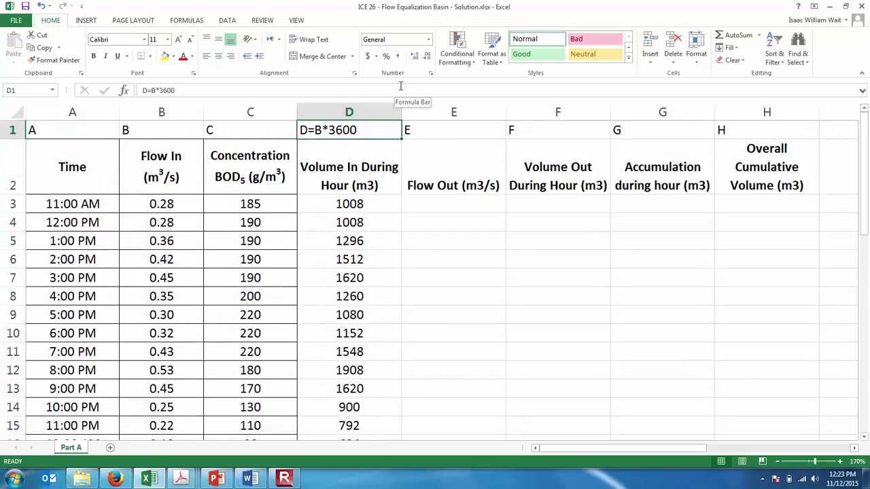
key("Down")
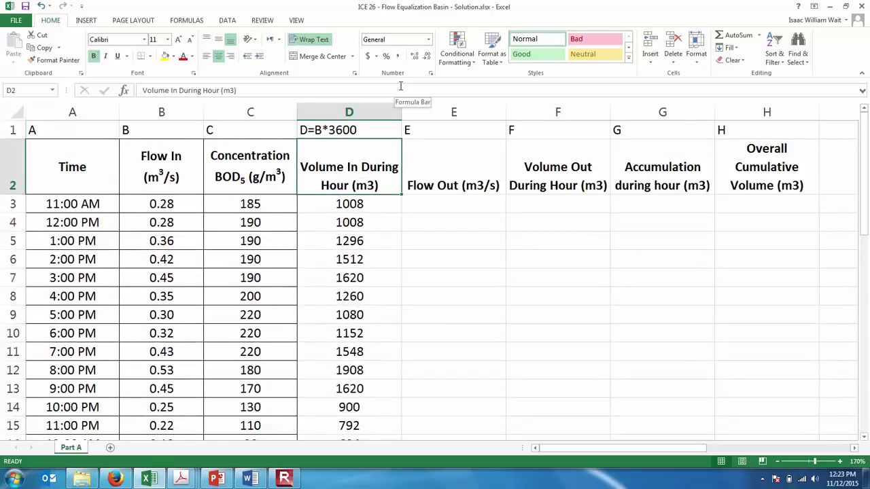
key("Right")
key("Down")
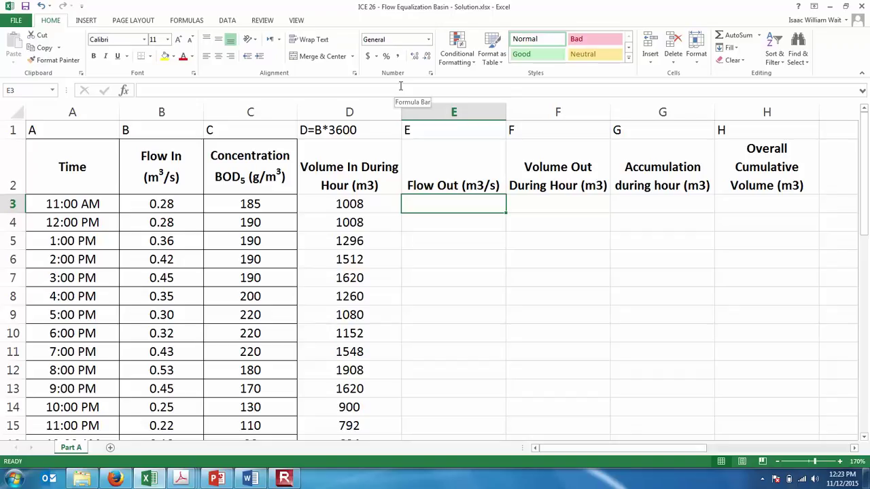
type("=")
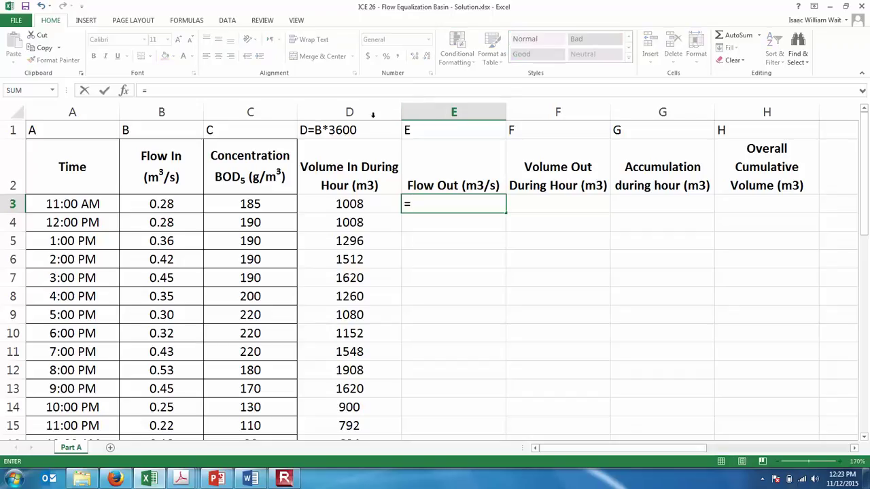
left_click_drag(863, 174, 850, 268)
left_click(172, 389)
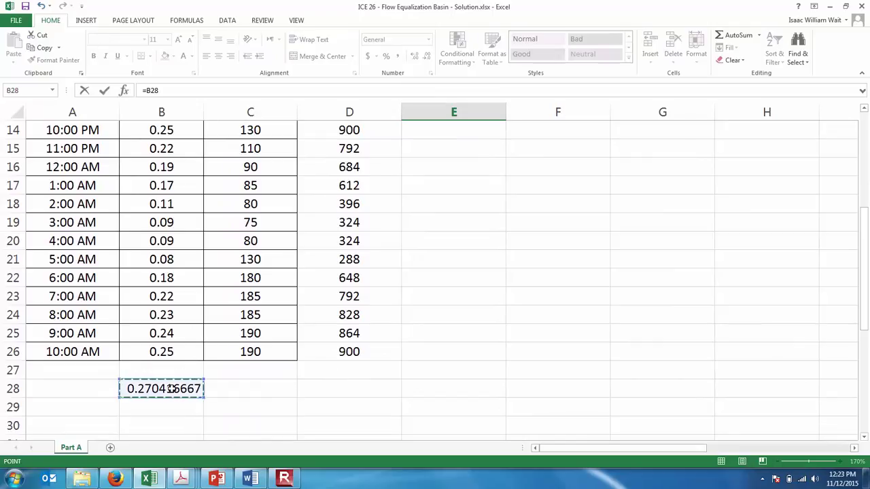
left_click_drag(865, 297, 868, 179)
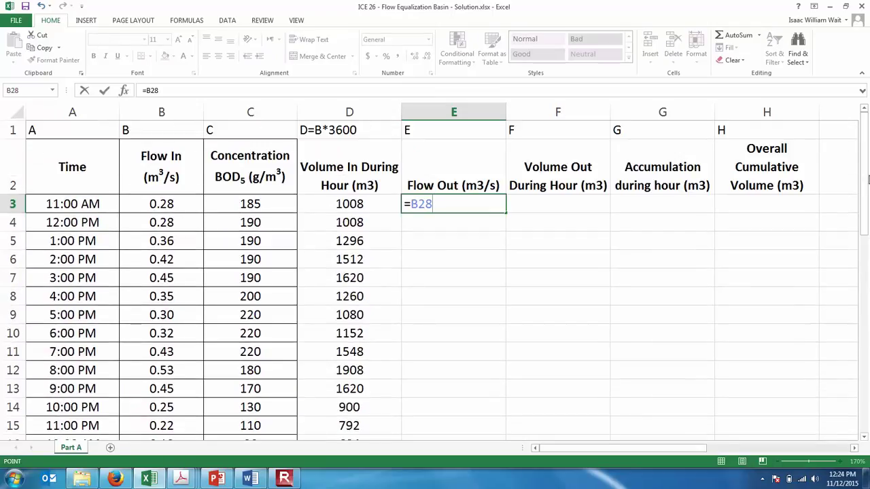
key("F4")
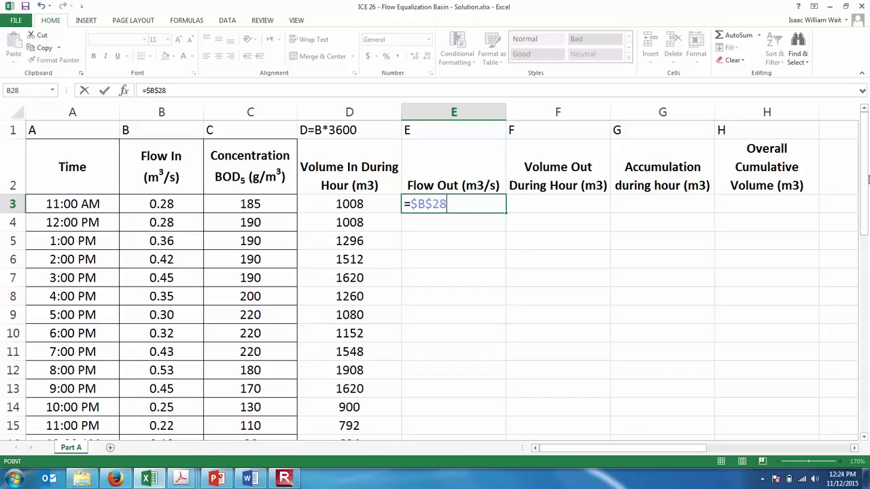
key("Return")
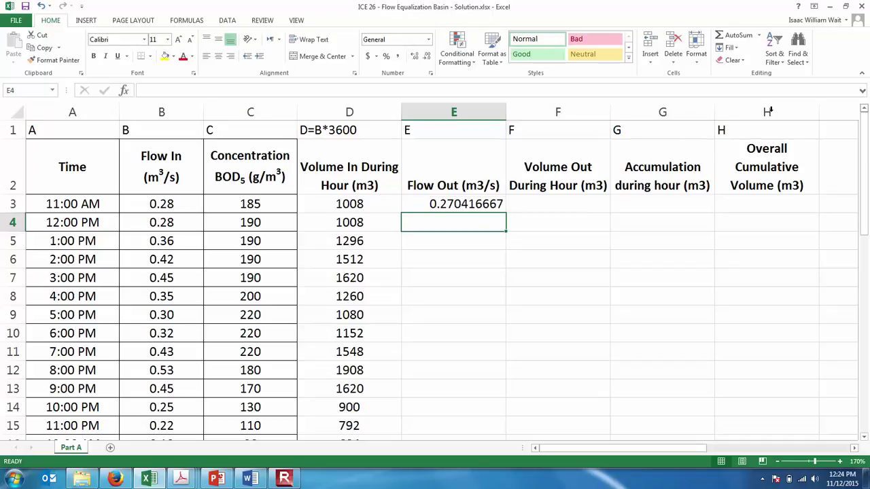
Fill the E3 formula down through E26 and format the filled values as centered numbers with three decimal places.
left_click(453, 208)
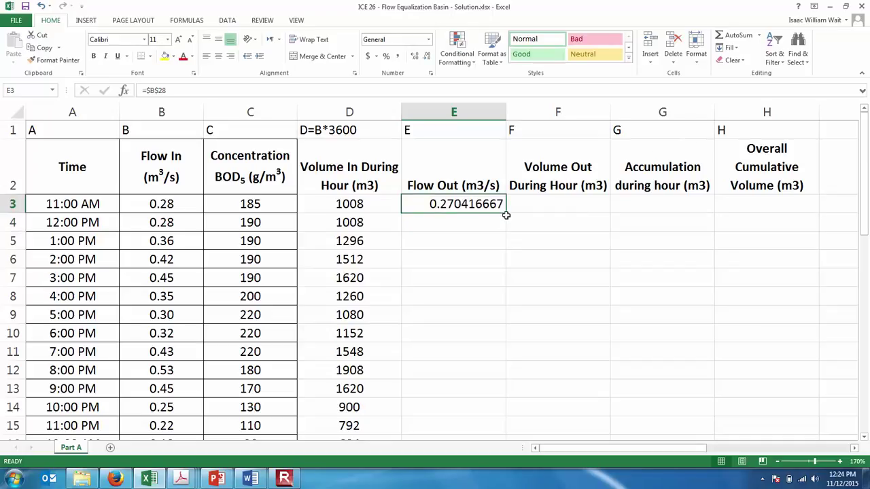
double_click(506, 214)
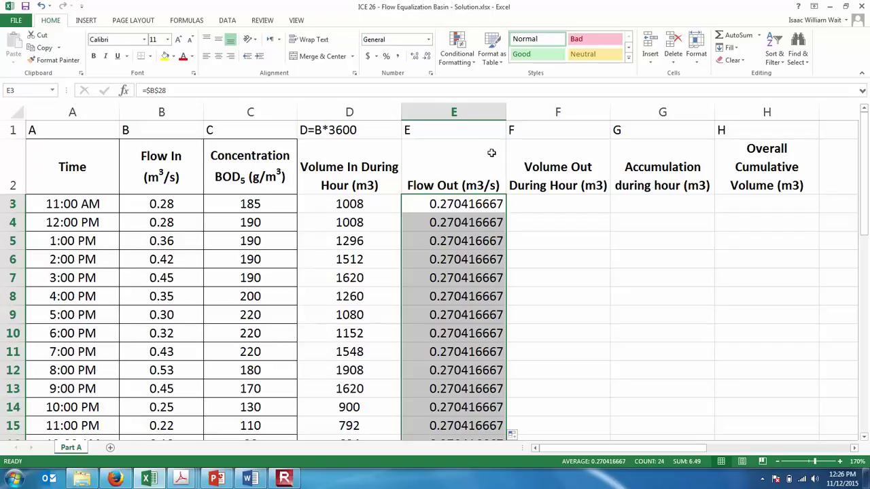
left_click(427, 57)
left_click(427, 59)
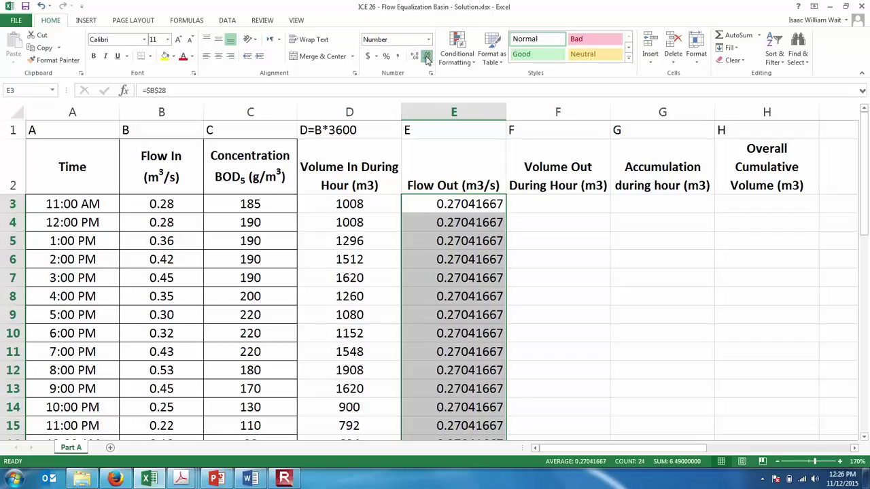
left_click(427, 59)
left_click(427, 59)
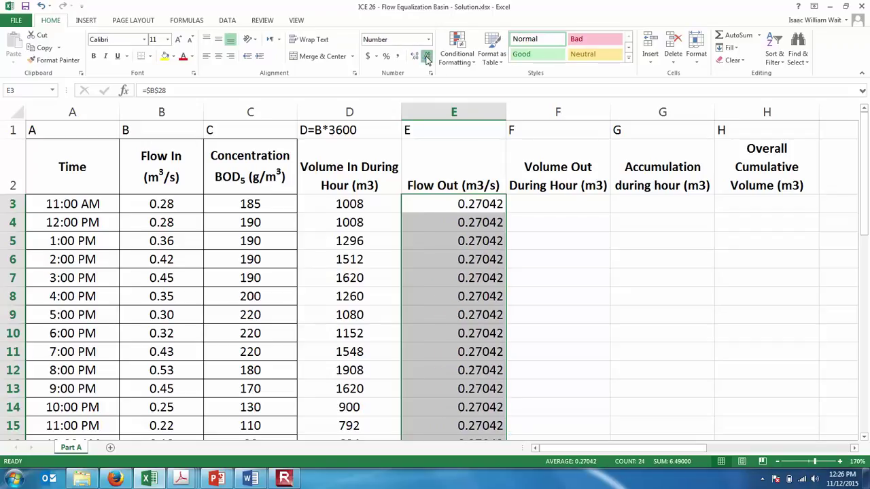
left_click(427, 59)
left_click(427, 59)
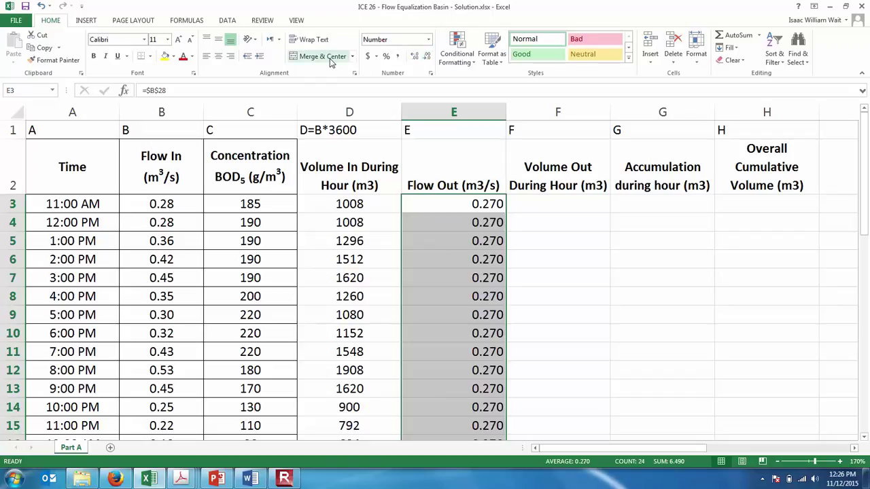
left_click(218, 58)
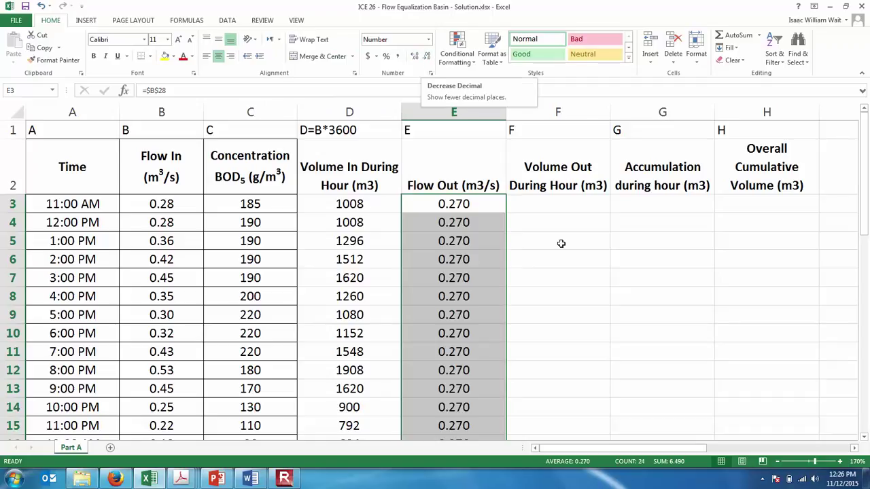
Extend the column label in E1 to read "E = AVG IN".
left_click(554, 211)
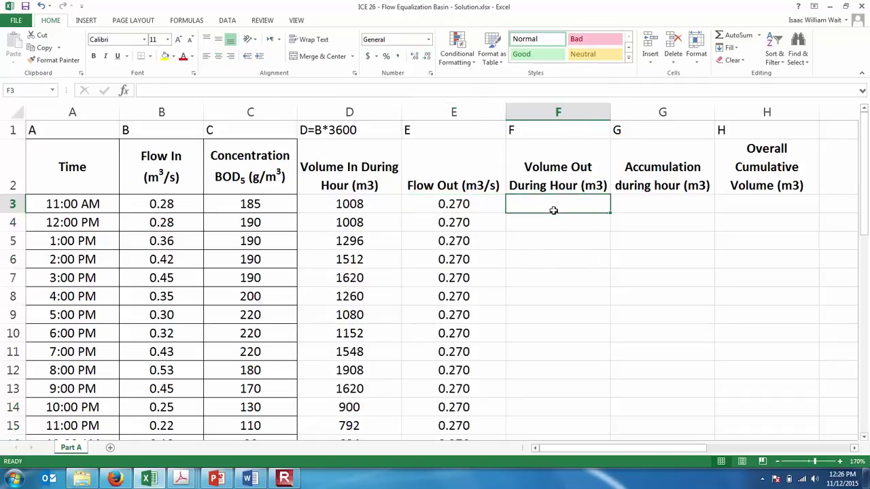
left_click(466, 129)
left_click(433, 88)
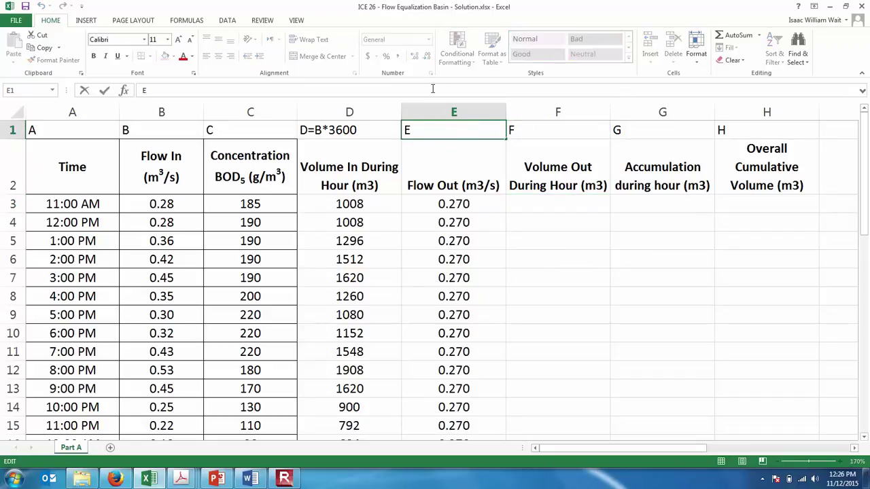
type("= AVG IN")
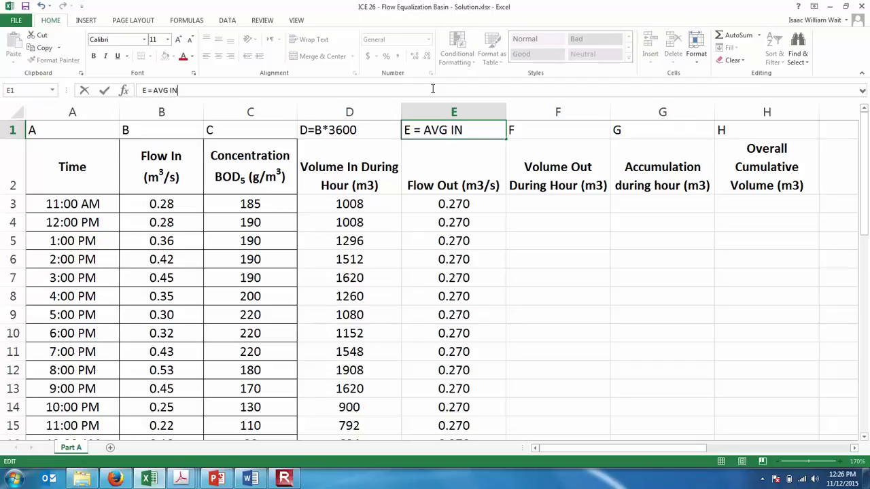
key("Return")
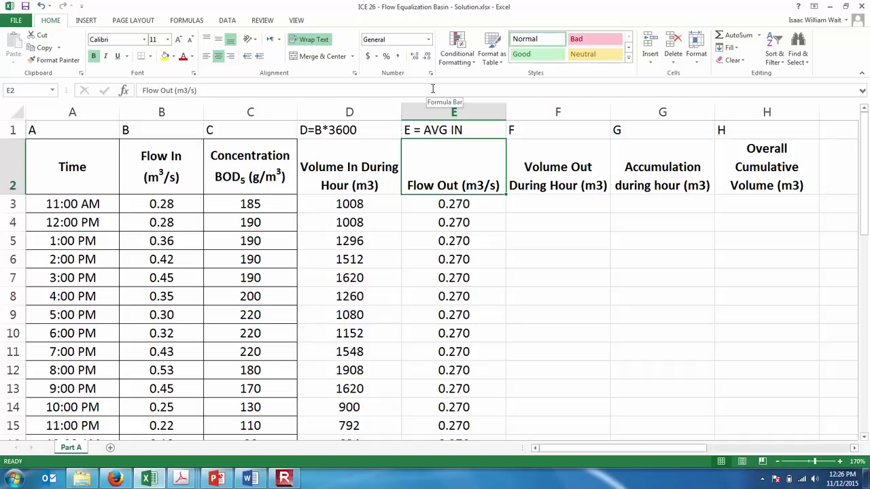
Extend the column label in F1 to read "F = E*3600".
key("Up")
key("Right")
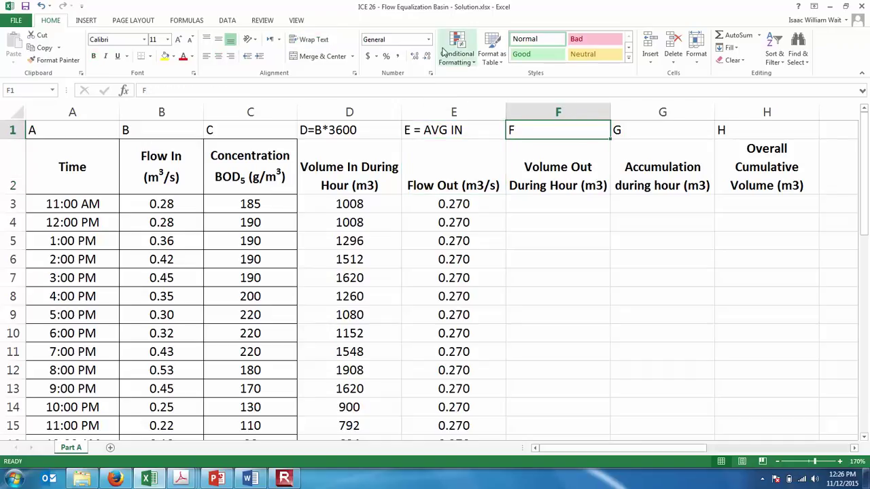
left_click(438, 91)
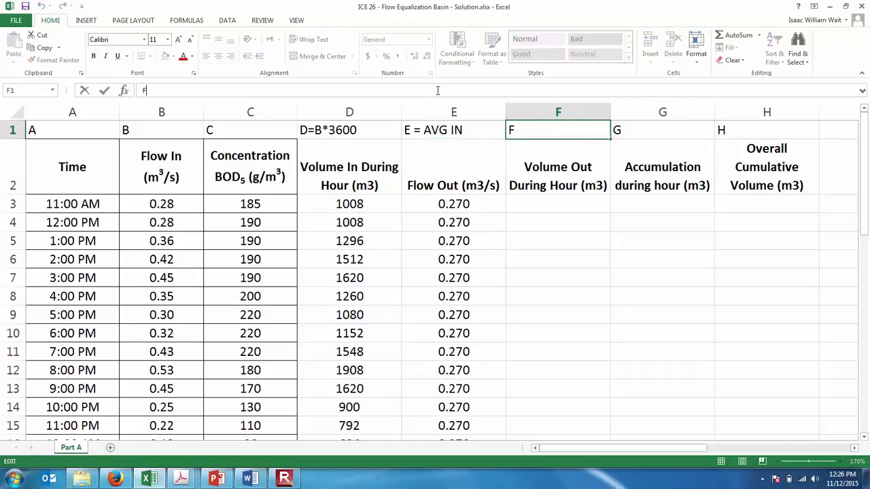
type("= E*3600")
key("Return")
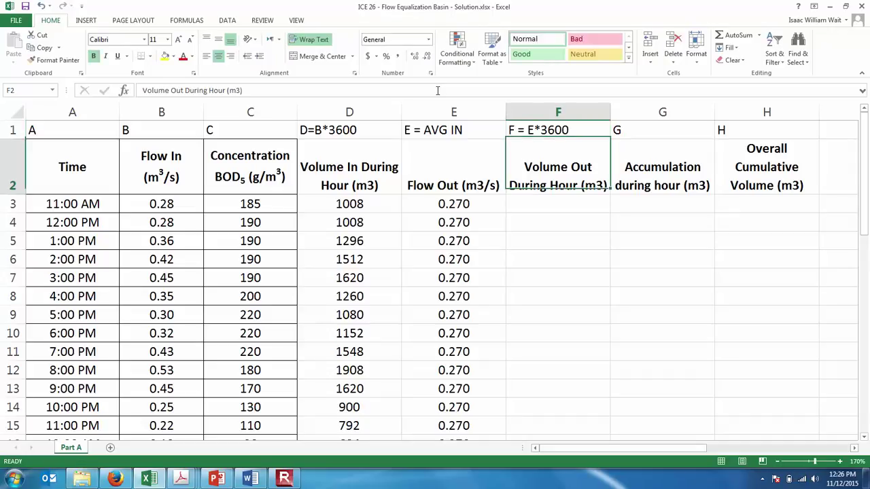
Calculate the first hour's outflow volume in F3 with =E3*3600.
key("Return")
key("Left")
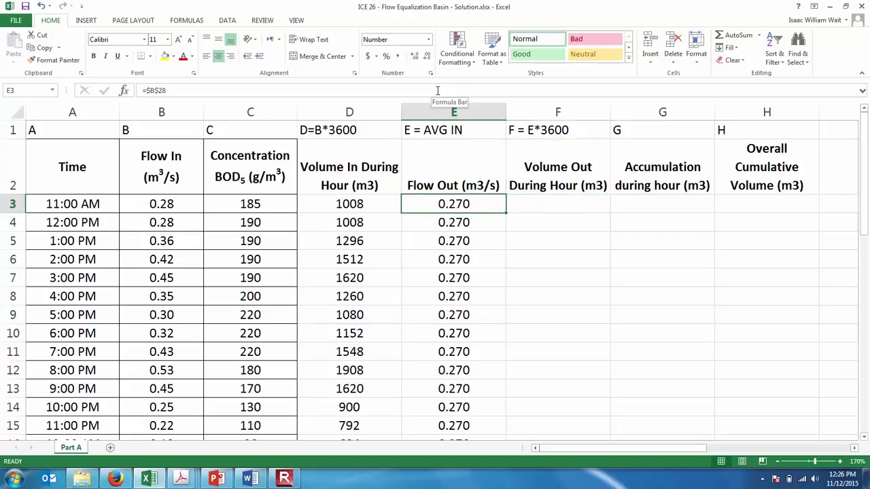
key("Right")
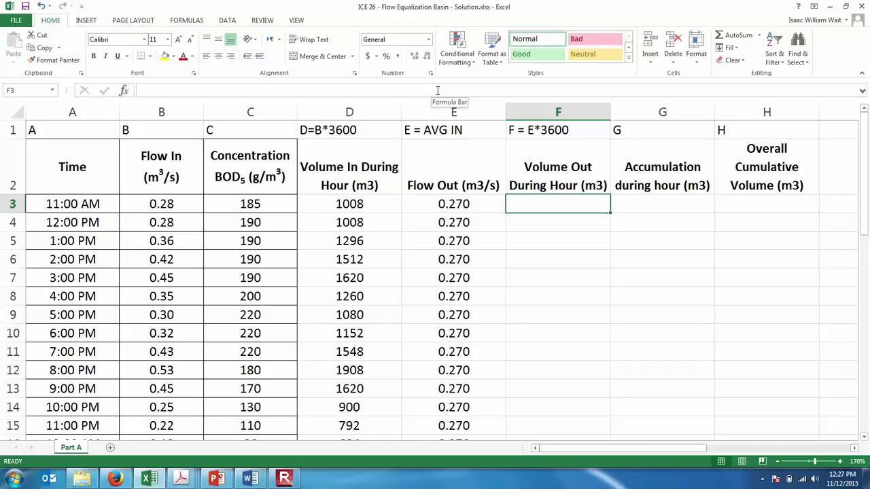
type("=")
key("Left")
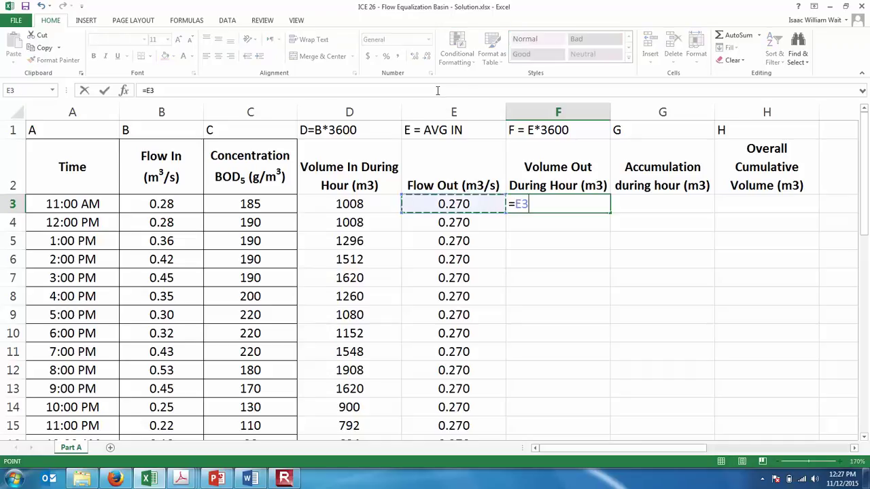
type("*")
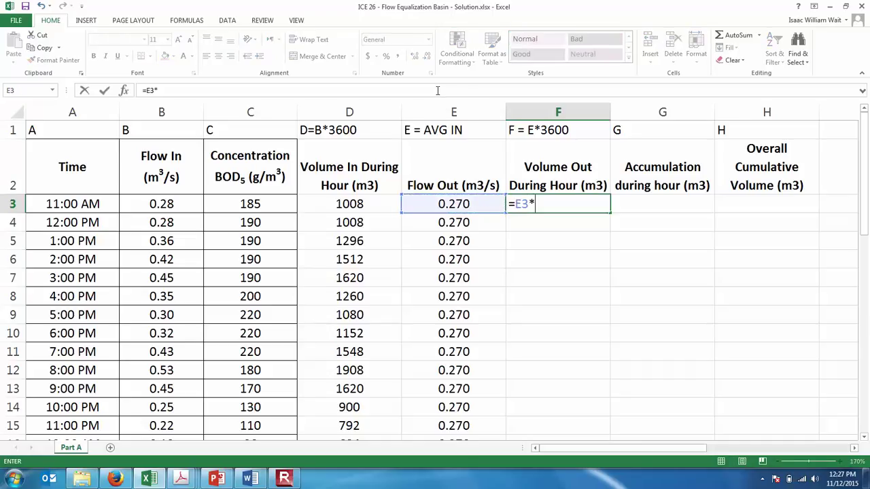
type("3600")
key("Return")
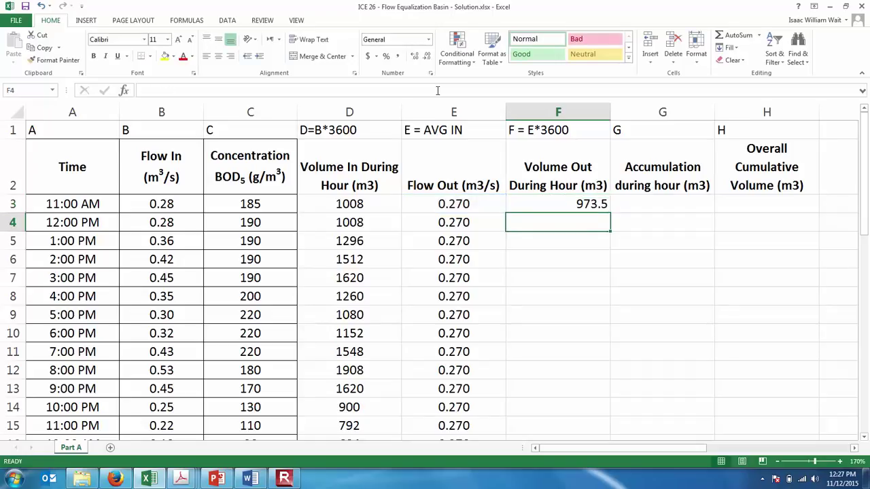
Fill the F3 formula down through F26 and center the filled values horizontally.
left_click(585, 201)
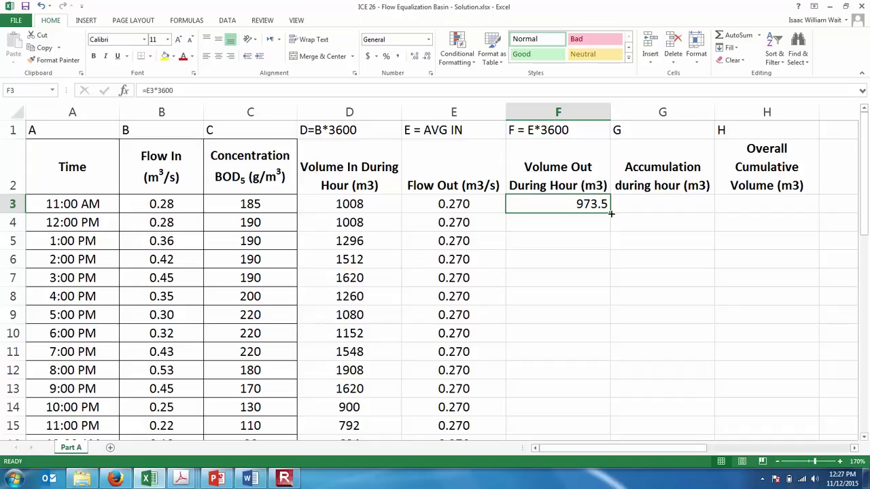
double_click(612, 214)
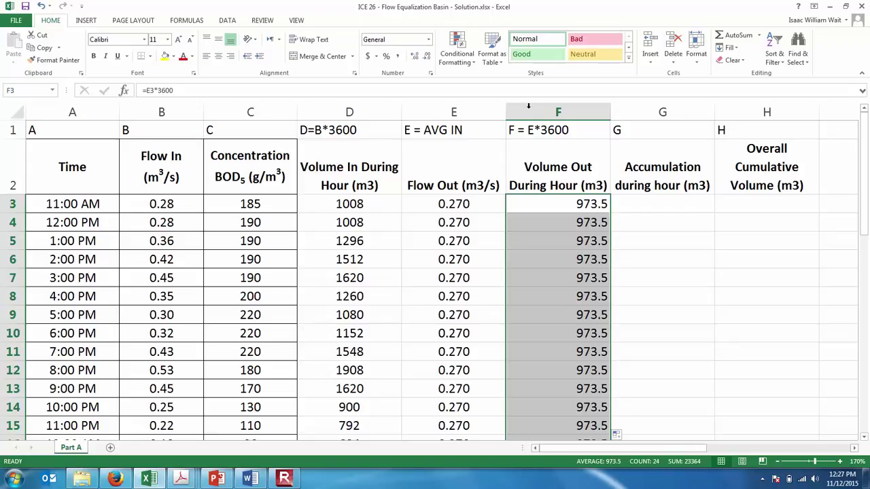
left_click(217, 57)
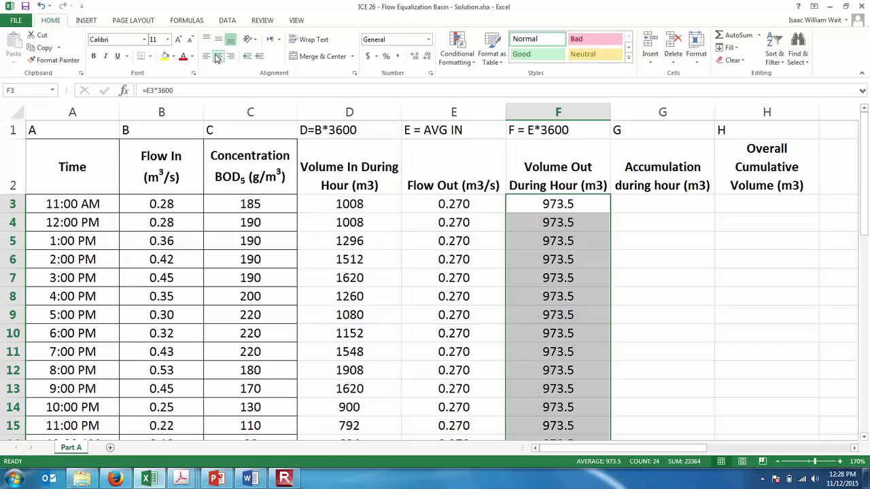
Extend the column label in G1 to read "G = D - F".
key("Up")
key("Up")
key("Right")
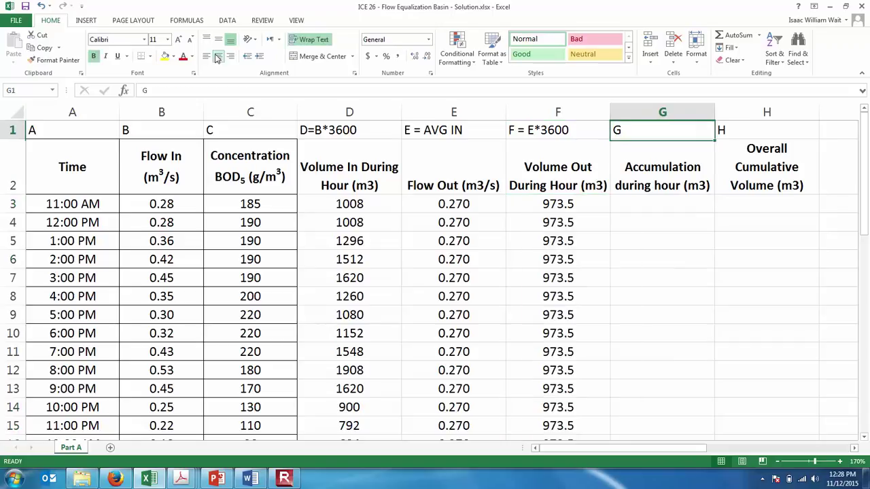
left_click(240, 90)
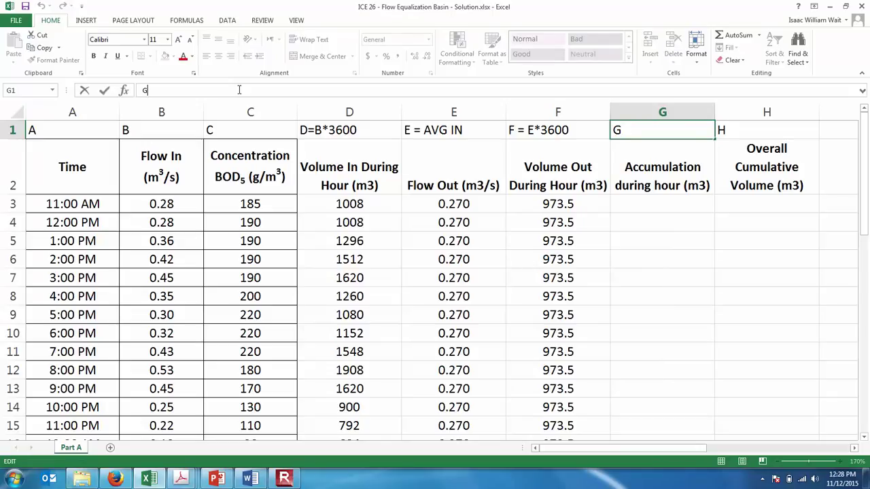
type("= D - F")
key("Return")
Calculate the first hour's accumulation in G3 with =D3-F3.
key("Return")
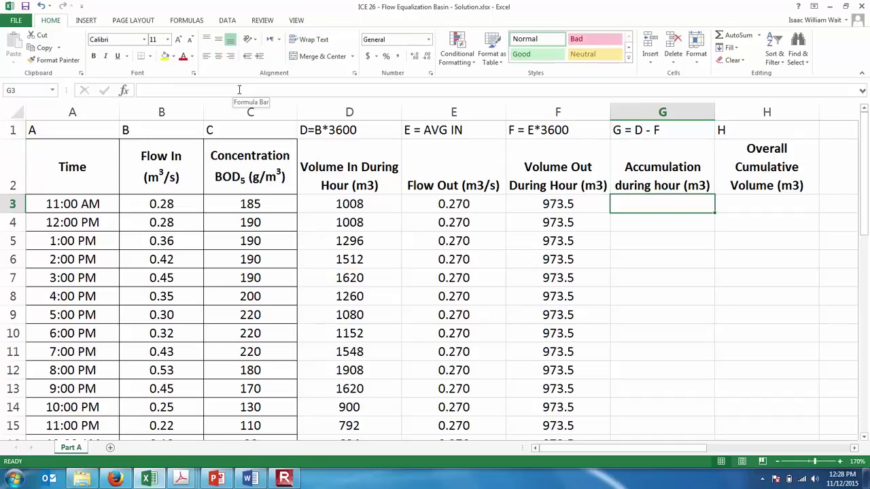
type("=")
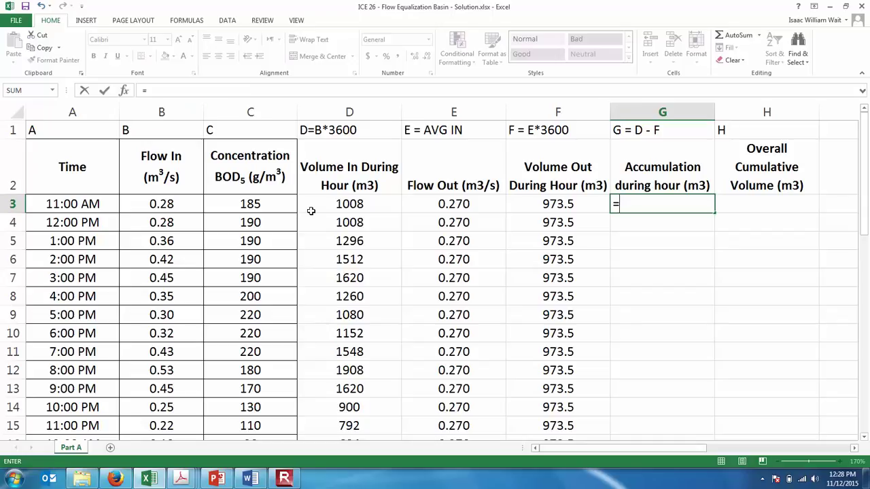
left_click(344, 204)
type("-")
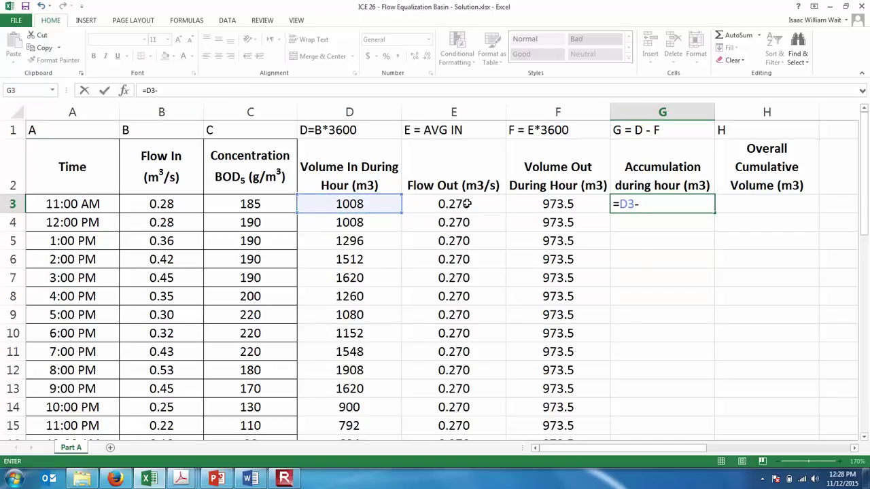
left_click(533, 204)
key("Return")
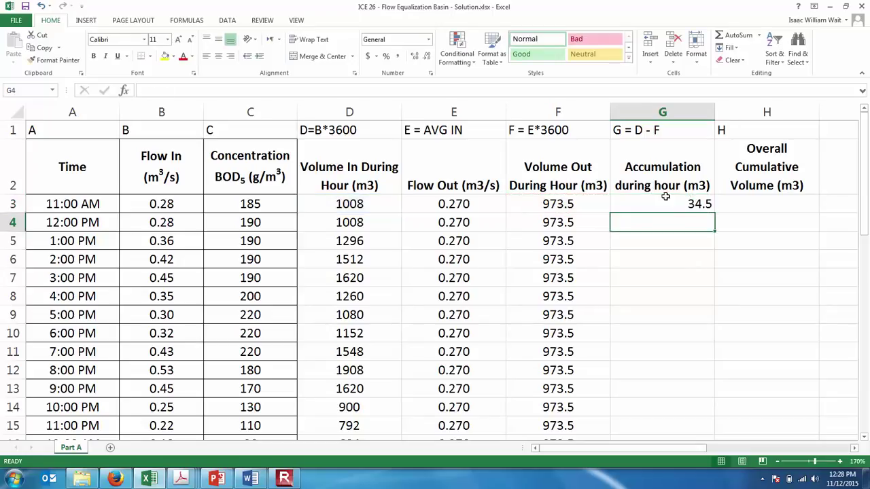
Fill the G3 accumulation formula down through G26 and center the filled values horizontally.
left_click(707, 205)
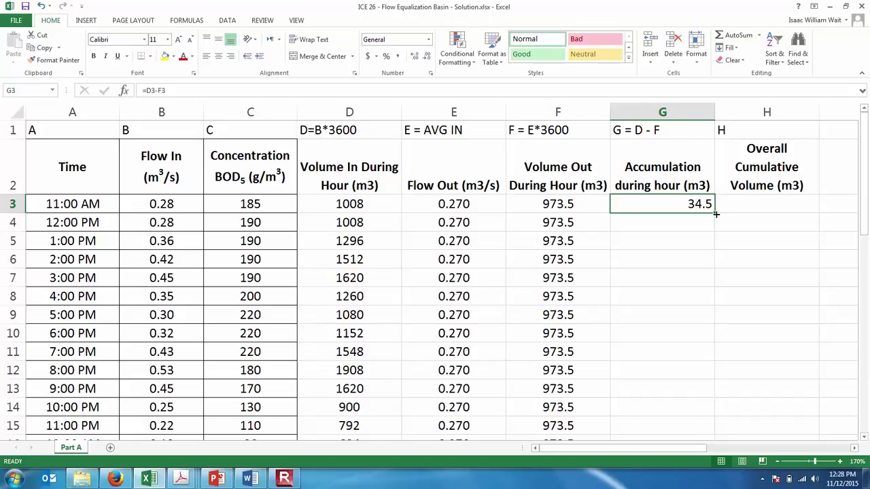
double_click(716, 214)
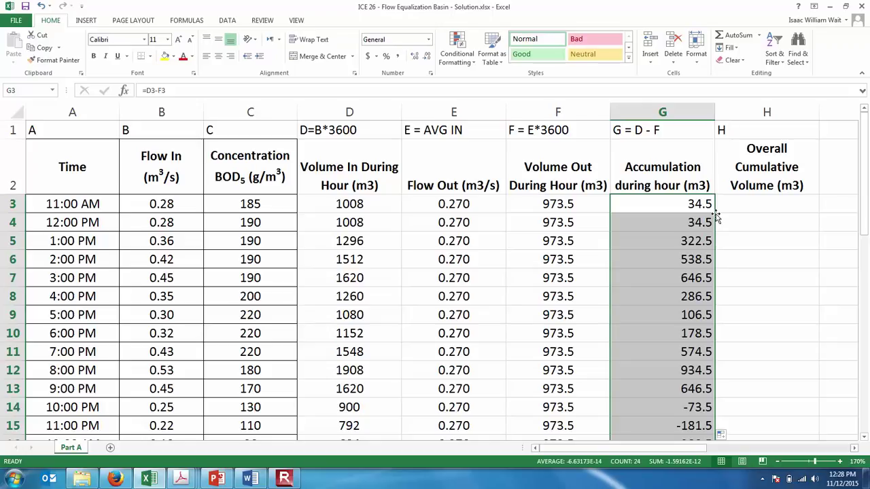
mouse_move(866, 232)
left_mouse_down()
mouse_move(866, 301)
mouse_move(858, 221)
left_mouse_up()
left_click(219, 59)
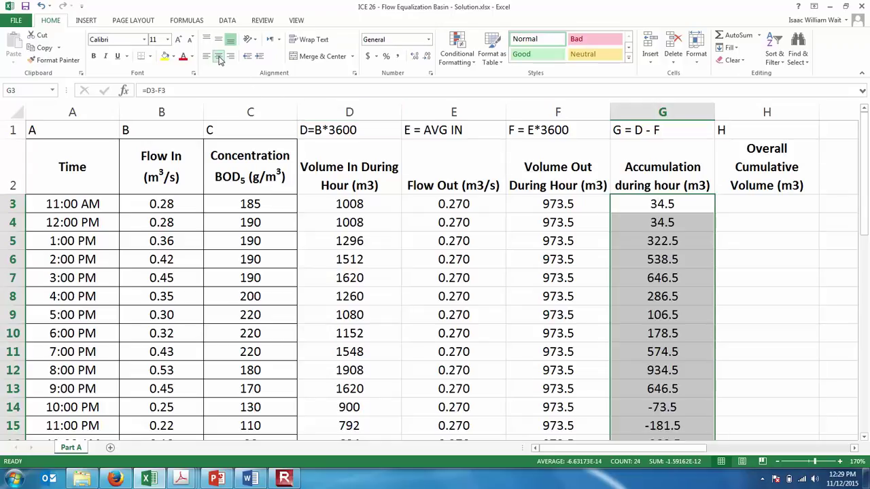
Set the first hour's overall cumulative volume in H3 to =G3.
left_click(743, 199)
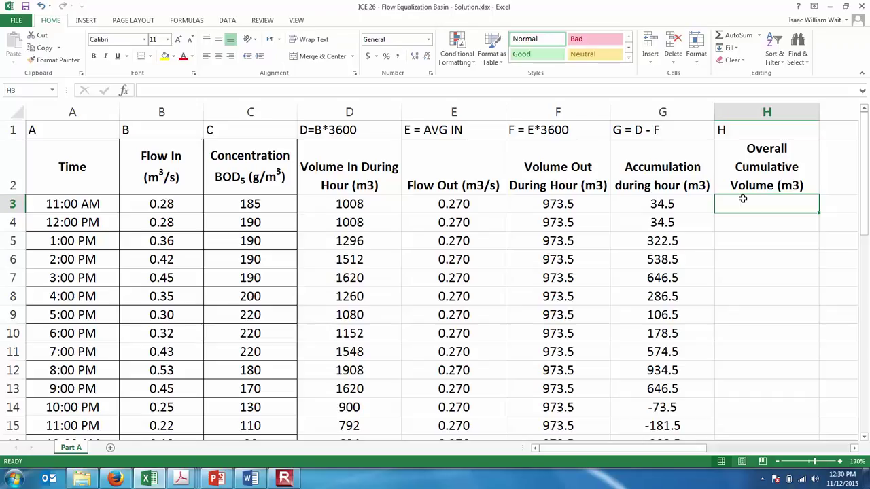
type("=")
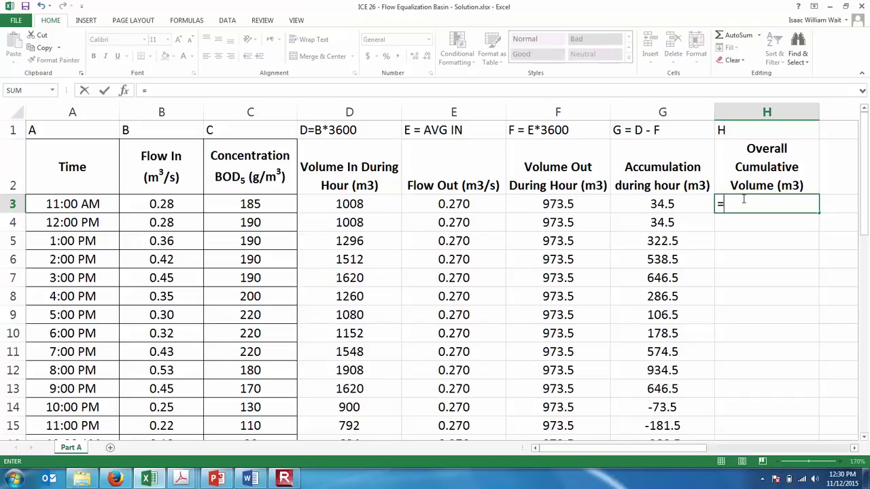
key("Left")
key("Return")
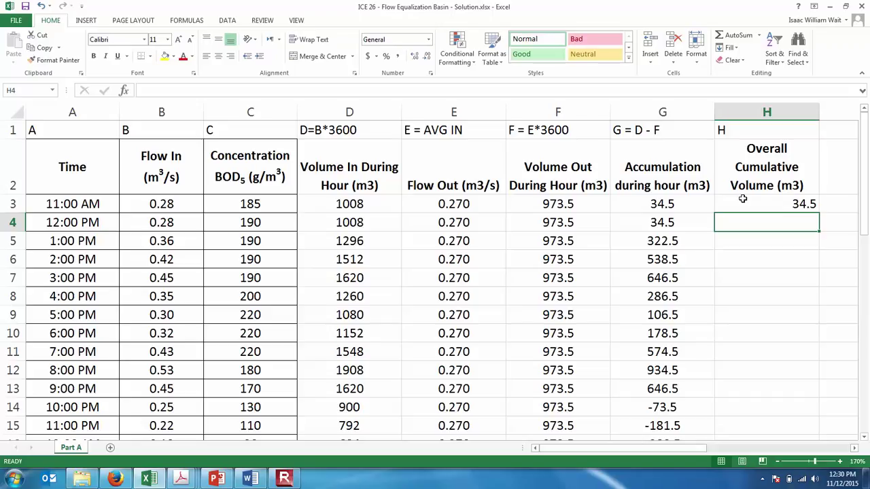
Calculate the second hour's overall cumulative volume in H4 with =H3+G4.
type("=")
left_click(798, 203)
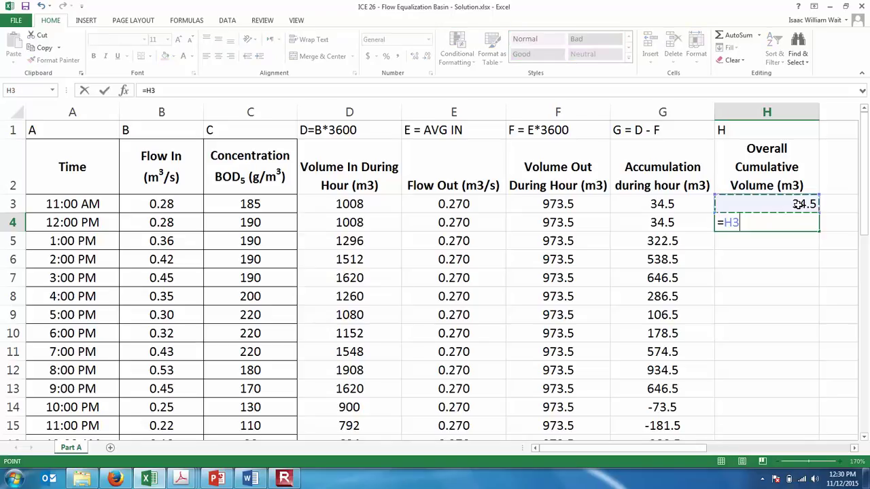
type("+")
left_click(682, 223)
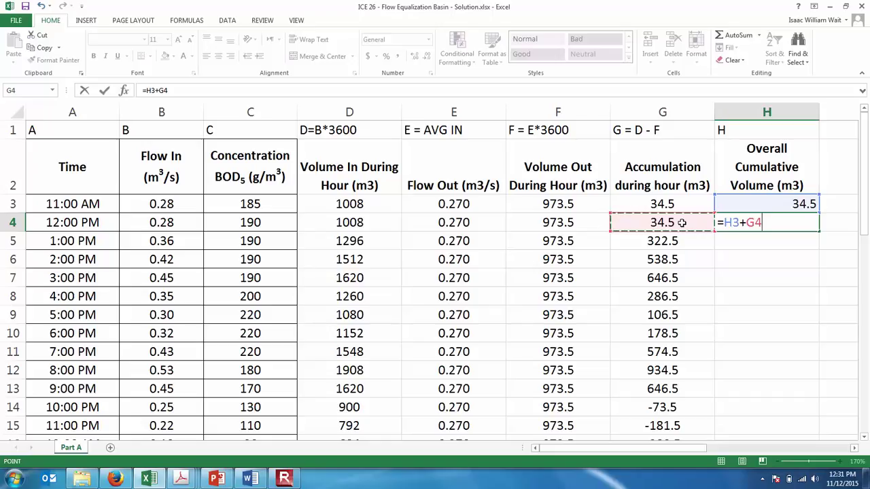
key("Return")
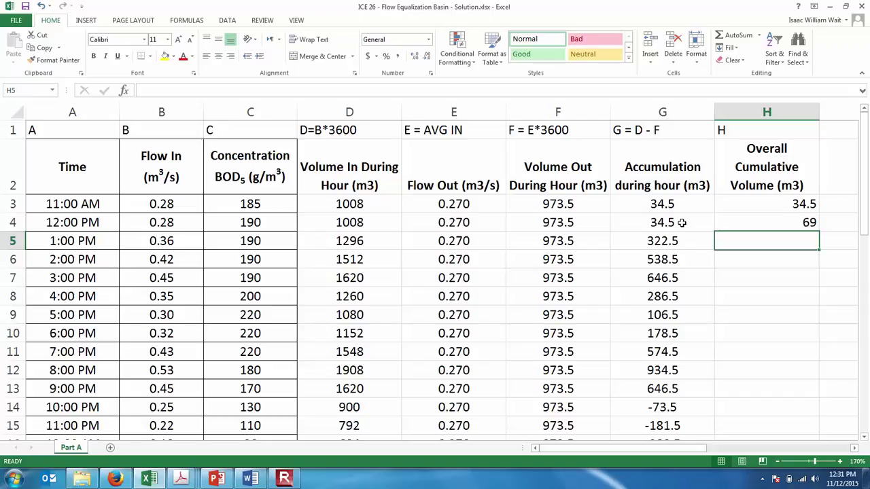
Extend the column label in H1 to read "H = G + Hprevious".
left_click(753, 132)
key("F2")
type("= G")
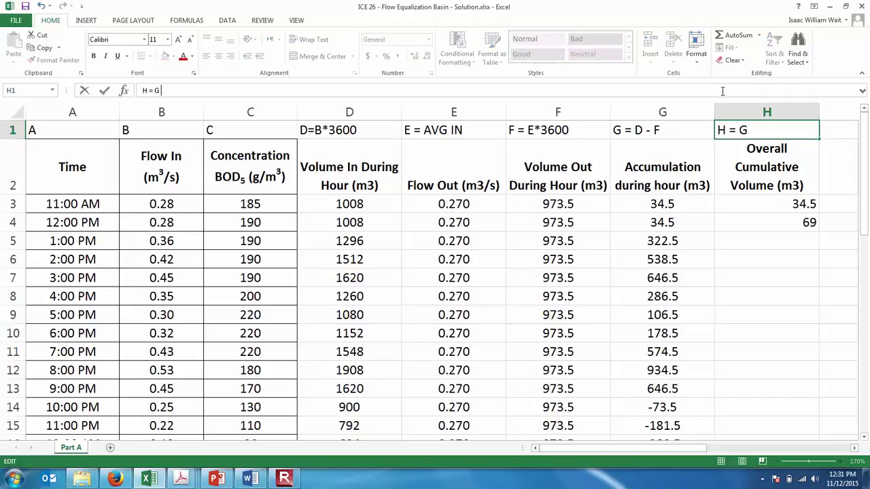
type(" + Hprevious")
key("Return")
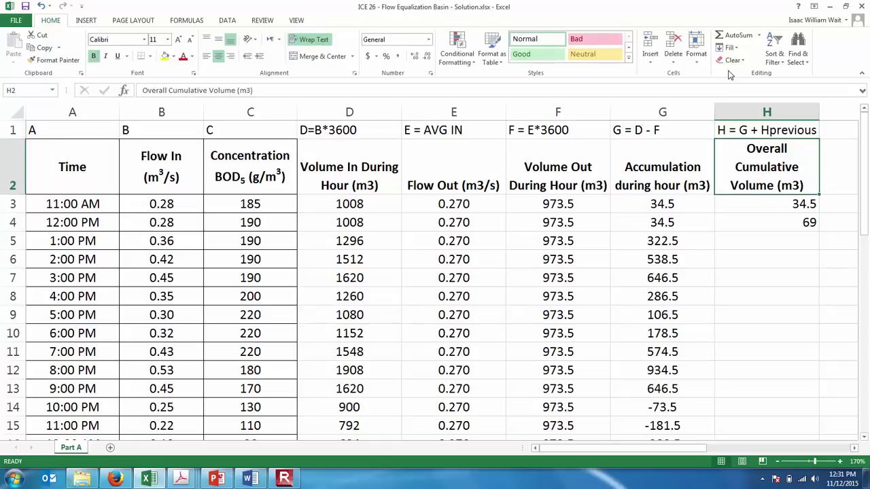
Check the cell references of the H4 cumulative volume formula and fill it down through H26.
key("Return")
key("Return")
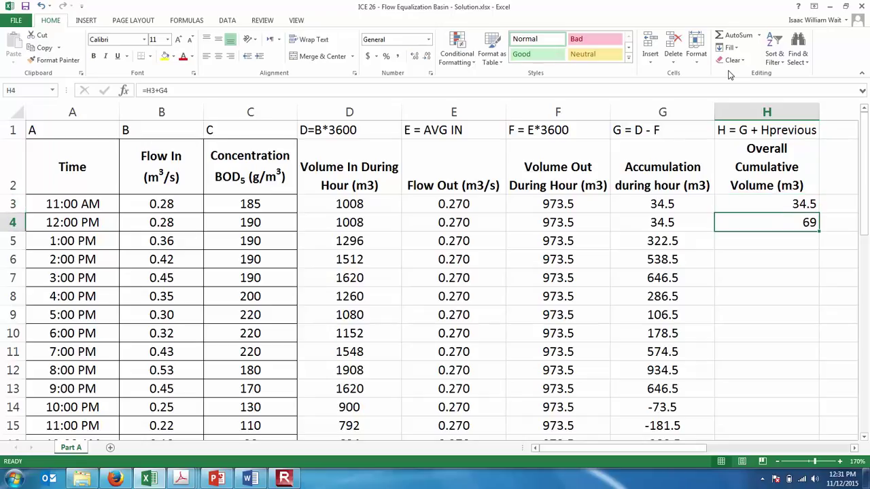
key("F2")
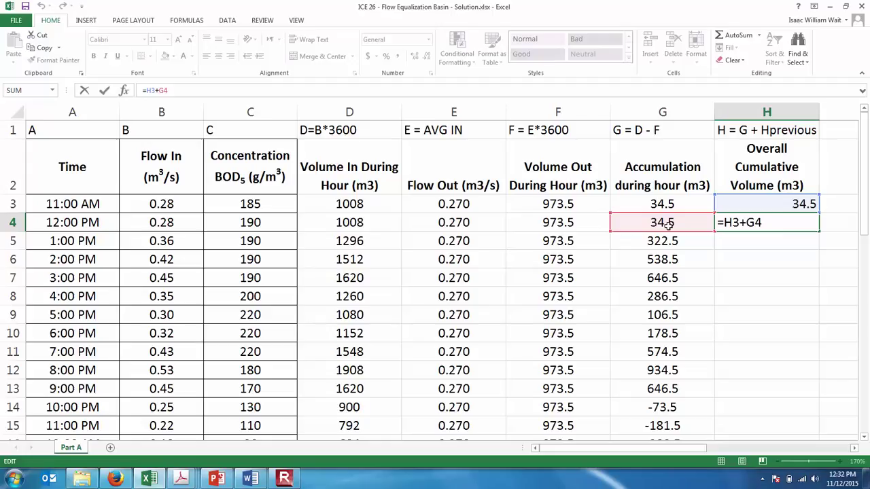
key("ctrl+Return")
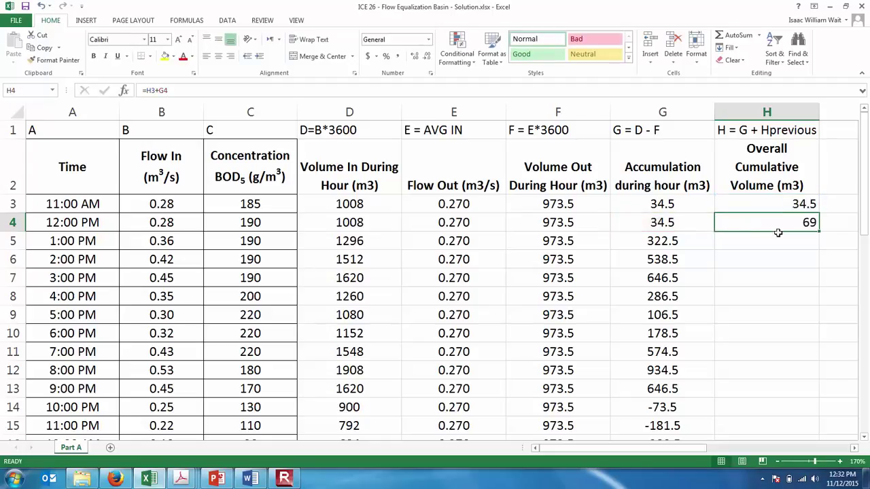
double_click(820, 230)
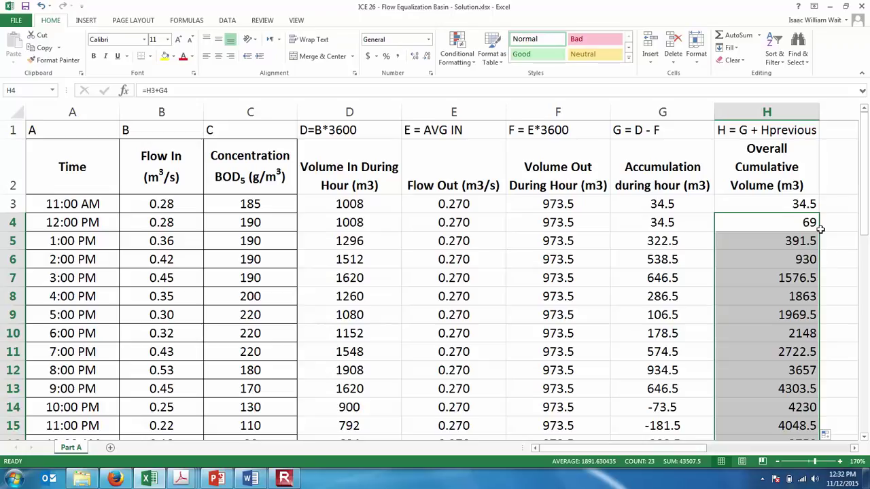
Format the cumulative volumes in H3:H26 with the Number format and one decimal place.
left_click_drag(866, 228, 865, 249)
left_click_drag(866, 273, 867, 294)
left_click_drag(775, 407, 767, 205)
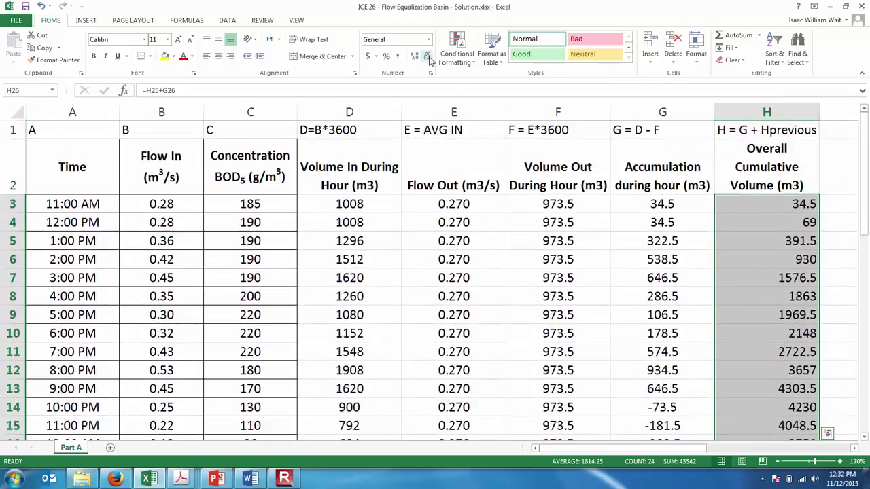
left_click(427, 57)
left_click(427, 57)
left_click(426, 57)
left_click(427, 57)
left_click(426, 57)
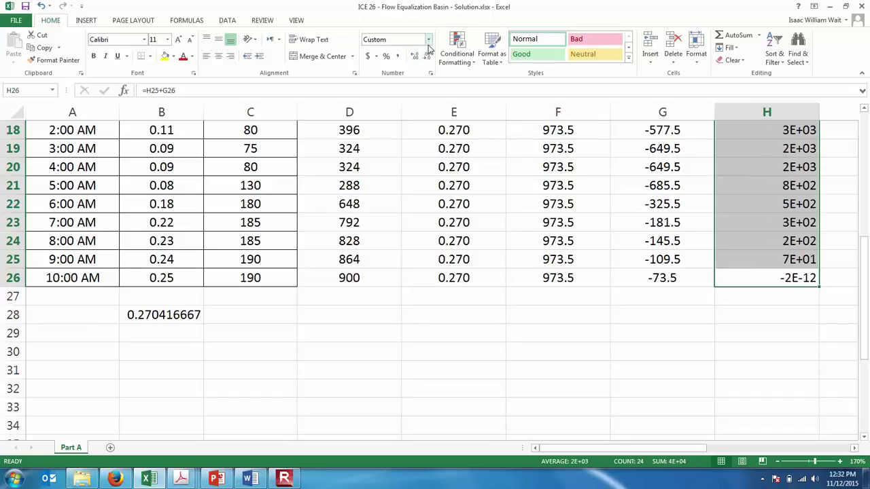
left_click(428, 39)
left_click(401, 87)
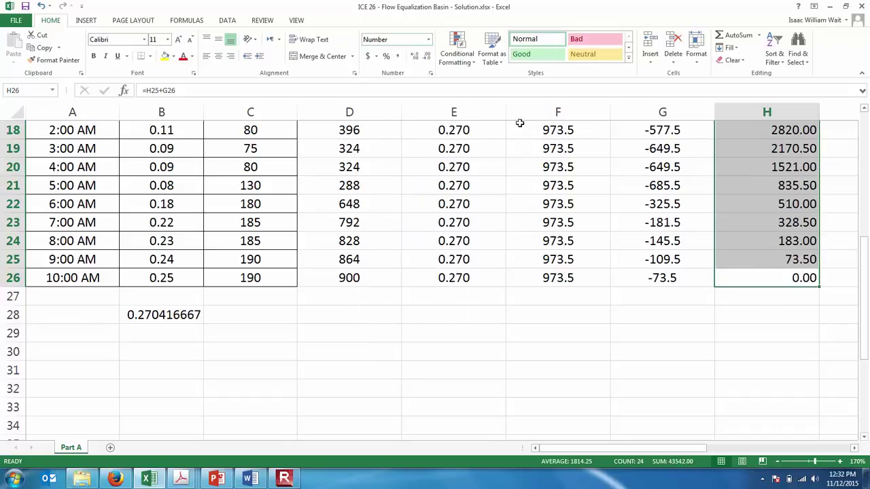
left_click(427, 58)
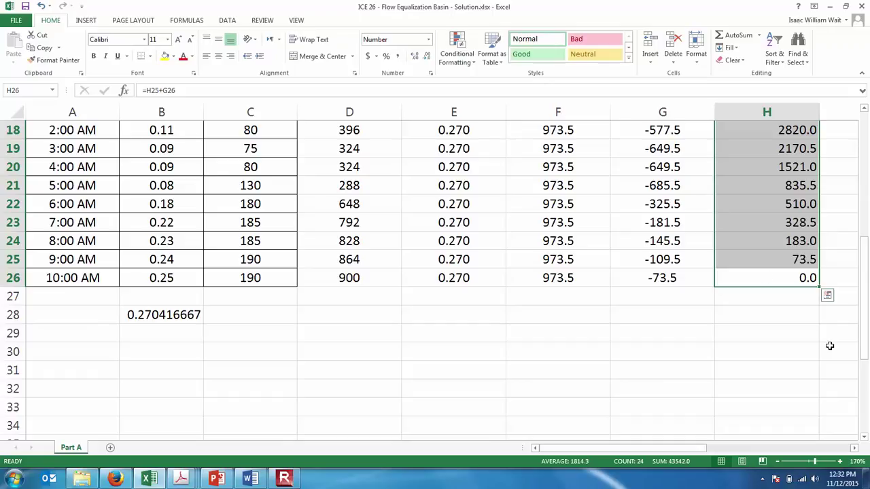
left_click_drag(864, 342, 864, 217)
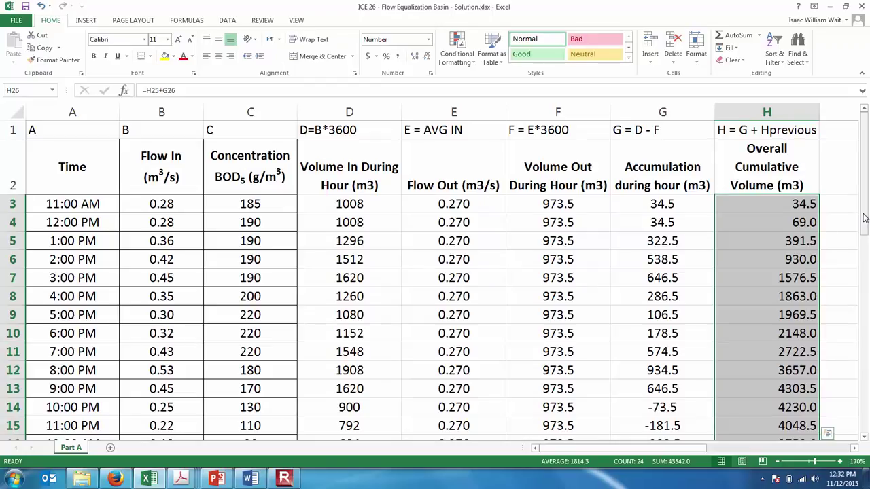
left_click_drag(865, 218, 868, 249)
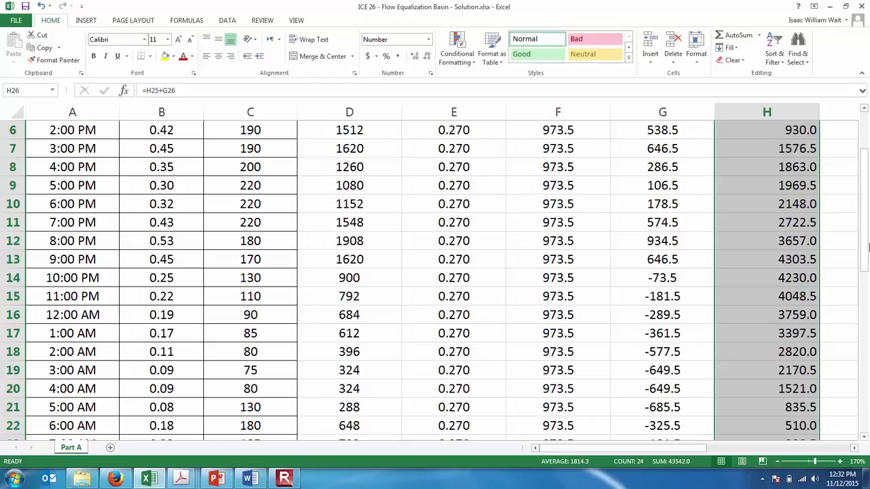
left_click_drag(868, 290, 868, 318)
left_click(806, 367)
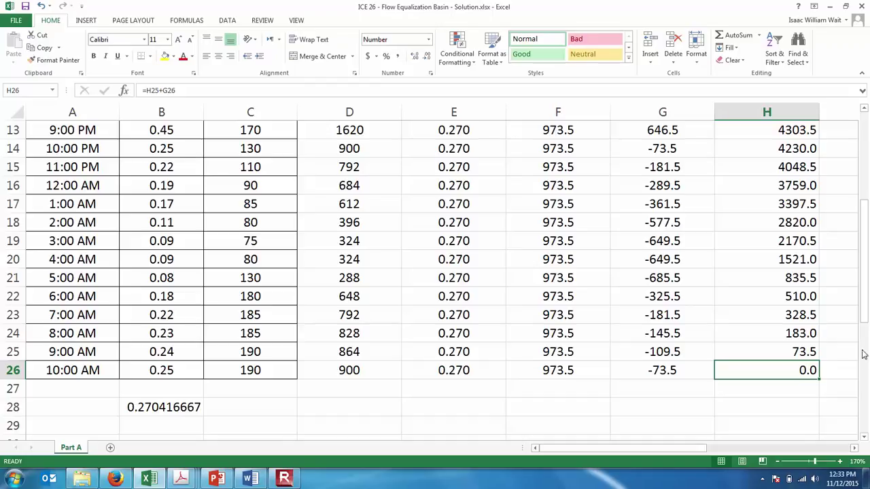
left_click_drag(867, 310, 857, 162)
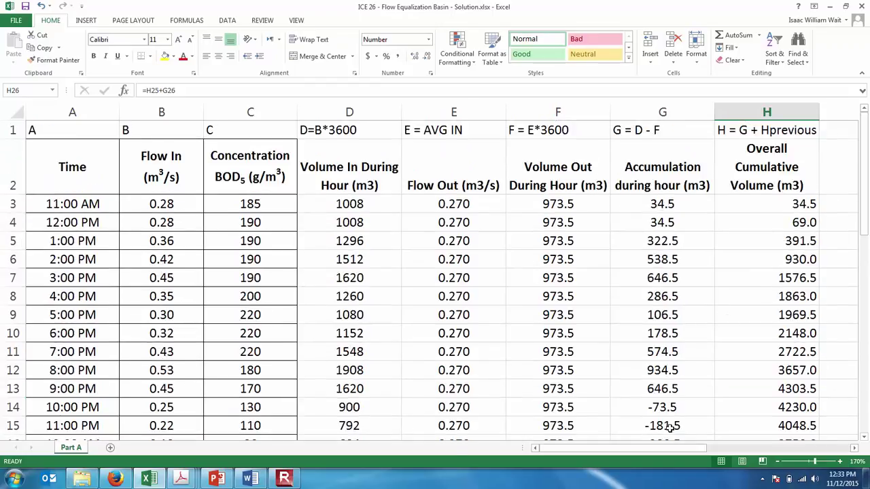
Enter the column letters I, J and K in cells I1, J1 and K1.
left_click_drag(666, 455, 714, 451)
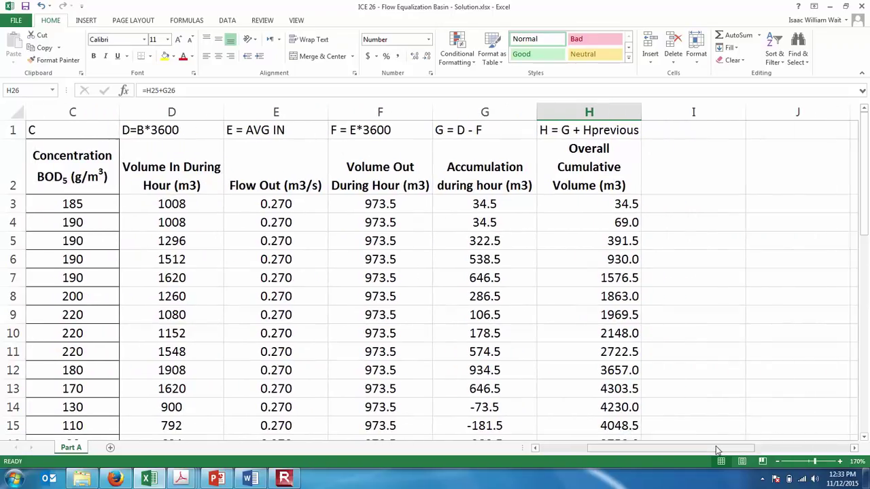
left_click(708, 172)
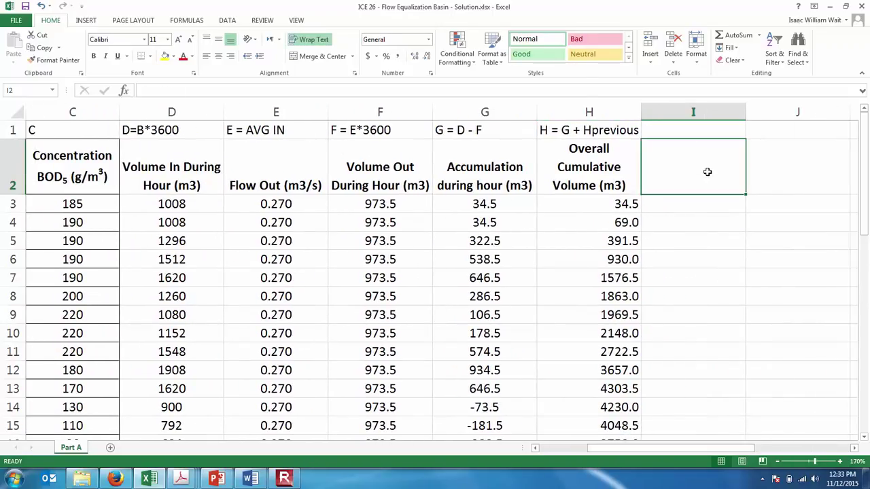
key("Up")
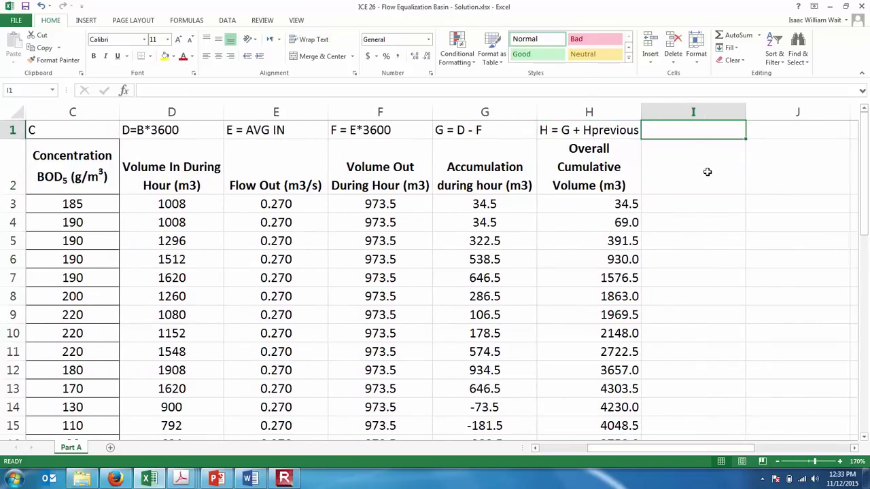
type("I")
key("Tab")
type("J")
key("Tab")
type("K")
key("Down")
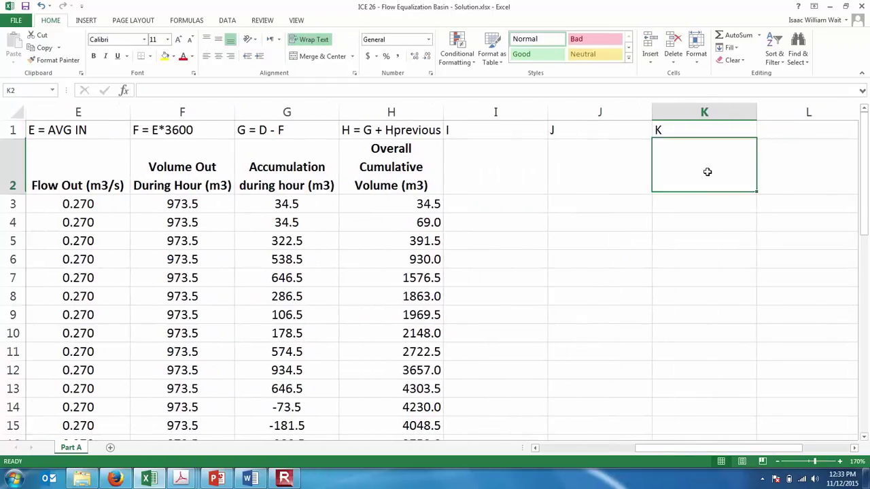
Enter the column heading "Mass of BOD5 in during the hour (kg)" in I2.
key("Left")
key("Left")
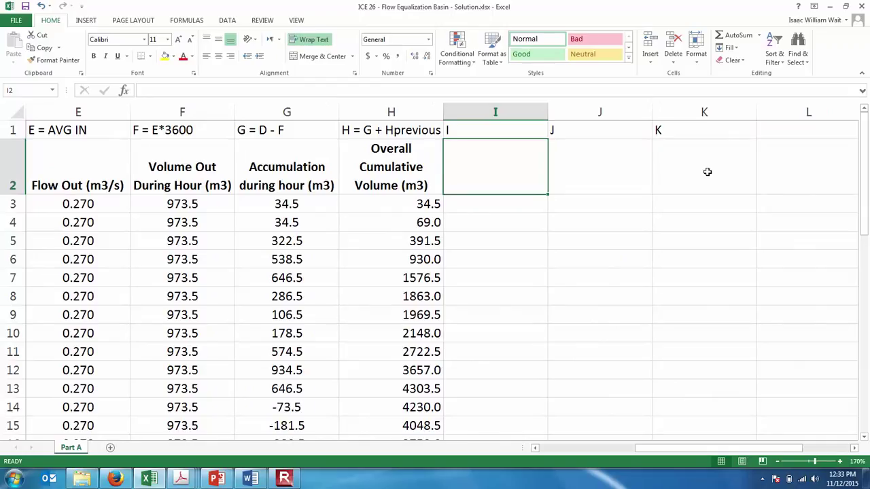
type("Mass of BOD5")
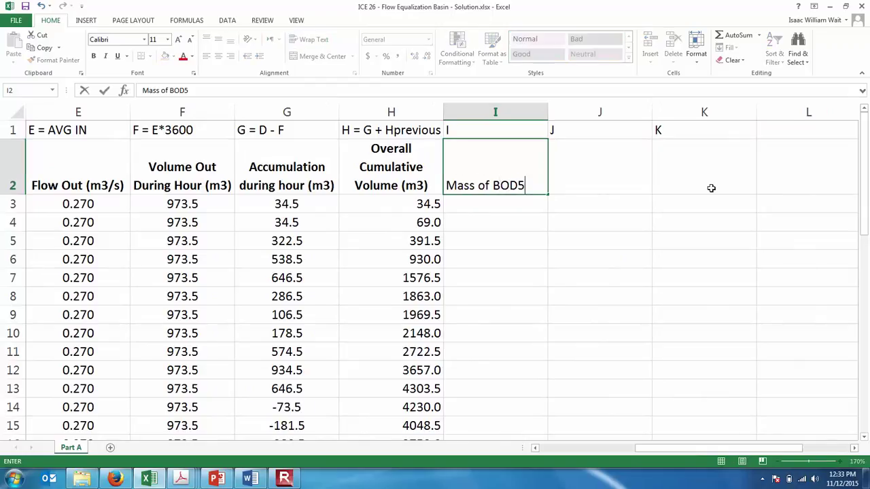
type(" in during the hour (")
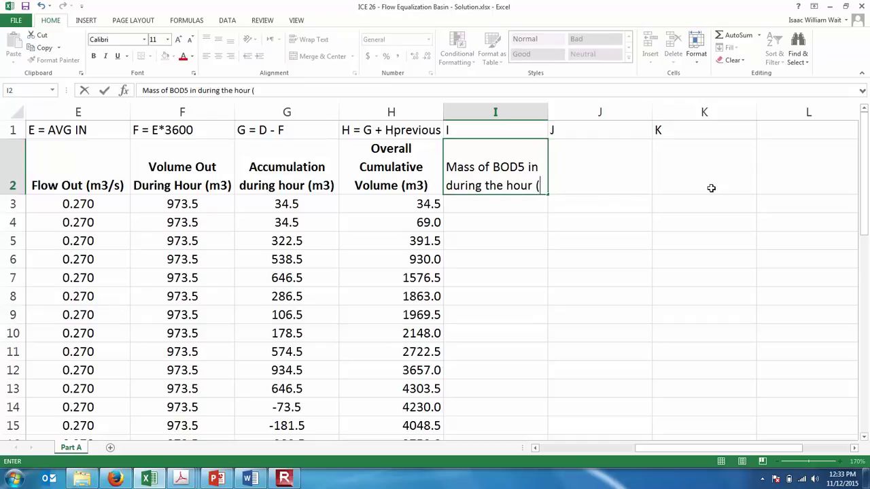
type("kg)")
key("Tab")
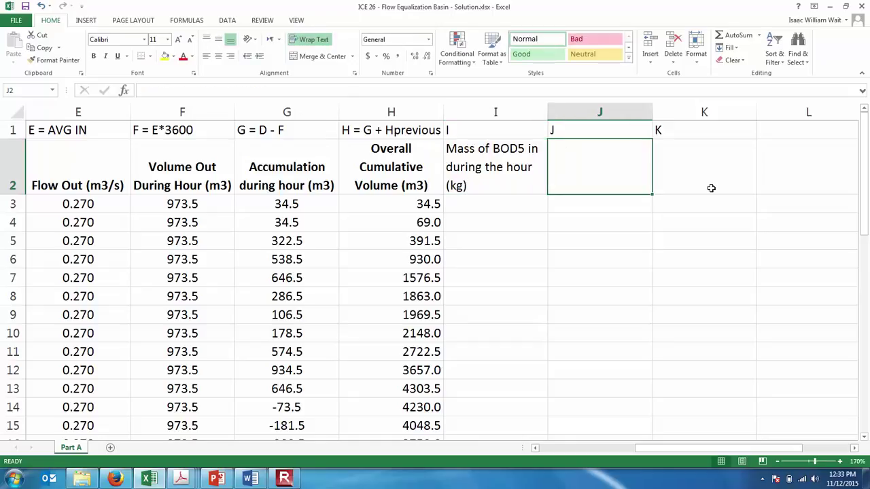
Enter the column heading "Conc. Of BOD5 in the basin (g/m3)" in J2.
type("Conc. o")
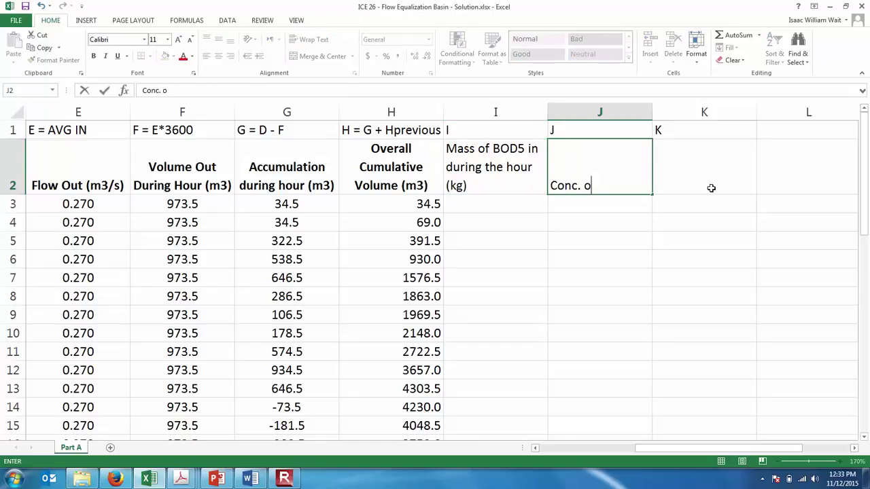
key("BackSpace")
type("Of BOD")
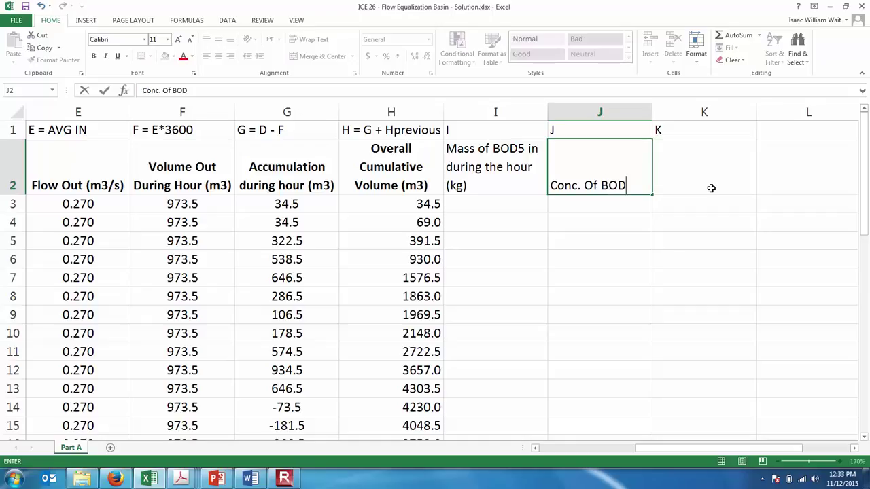
type("5 in the bas")
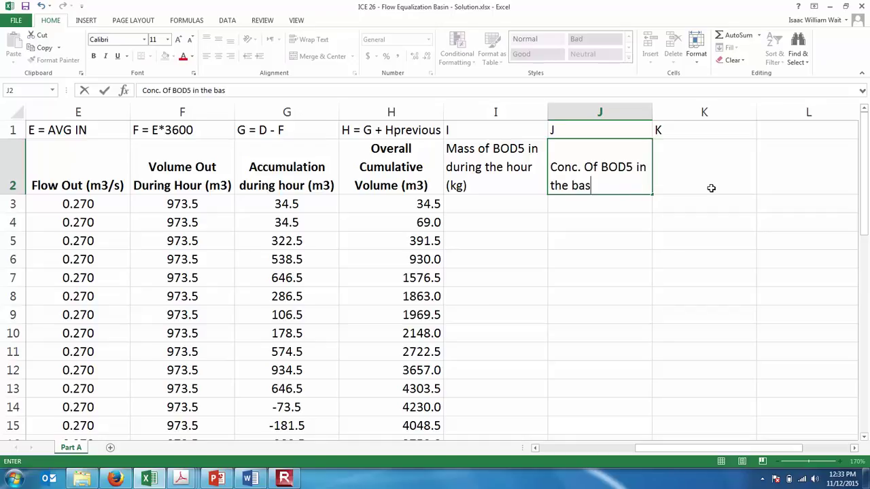
type("in (g/m3)")
left_click(711, 187)
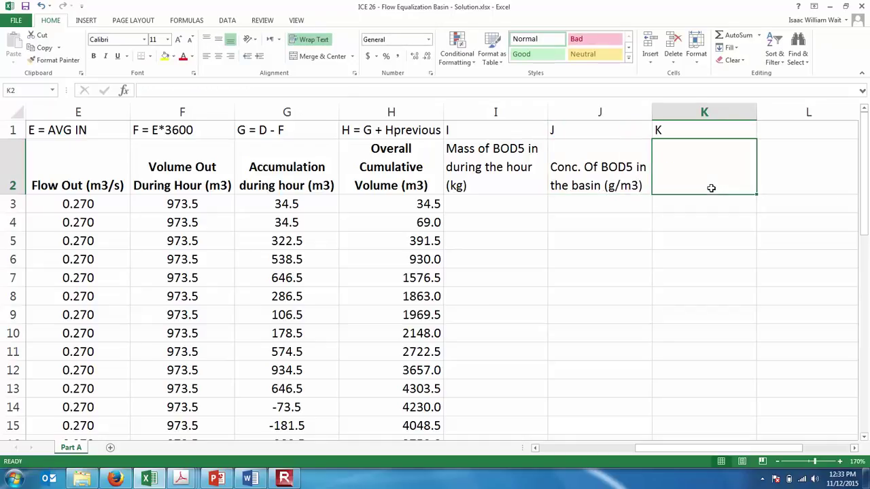
Enter the column heading "Mass of BOD5 OUT during the hour (kg)" in K2.
type("Mass of BOOD5")
left_click(713, 189)
type("O")
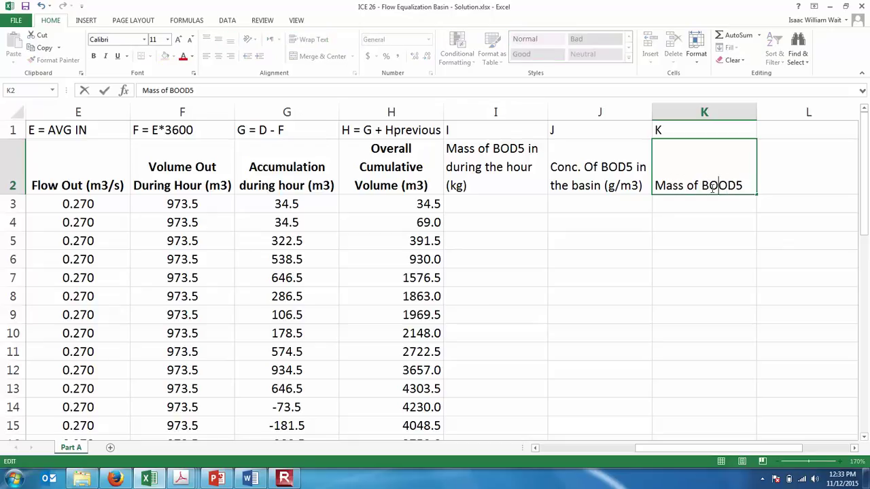
type("UT dur")
key("BackSpace")
key("BackSpace")
key("BackSpace")
key("BackSpace")
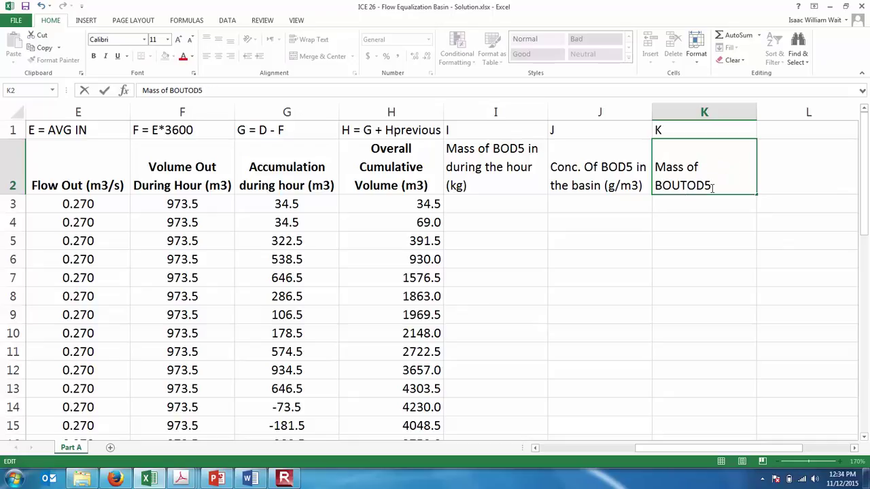
key("BackSpace")
key("BackSpace")
key("BackSpace")
key("End")
type("OUT")
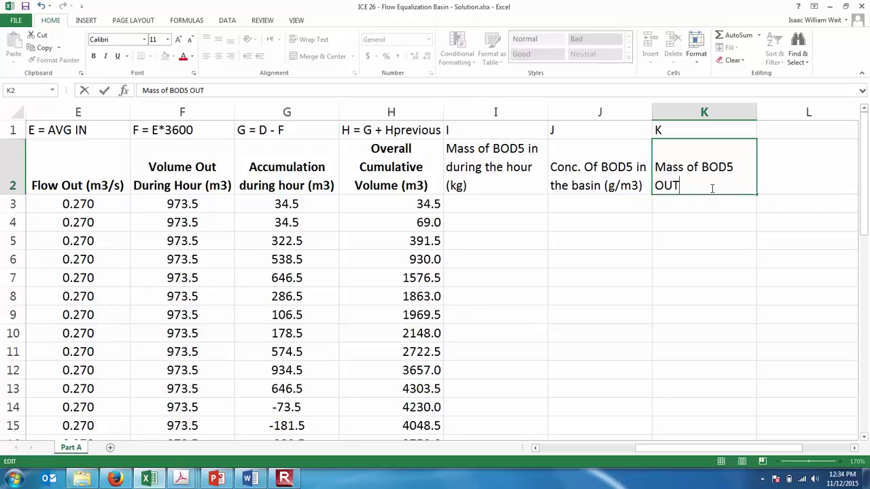
type(" during the hour (kg)")
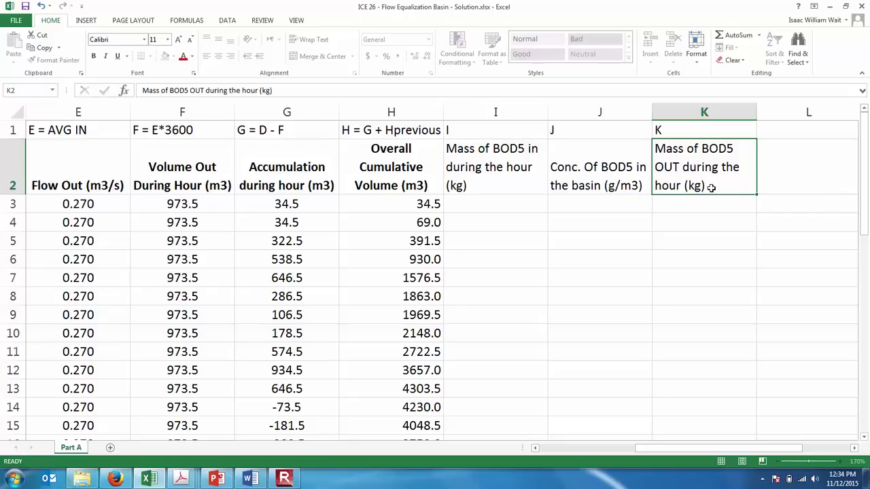
key("Return")
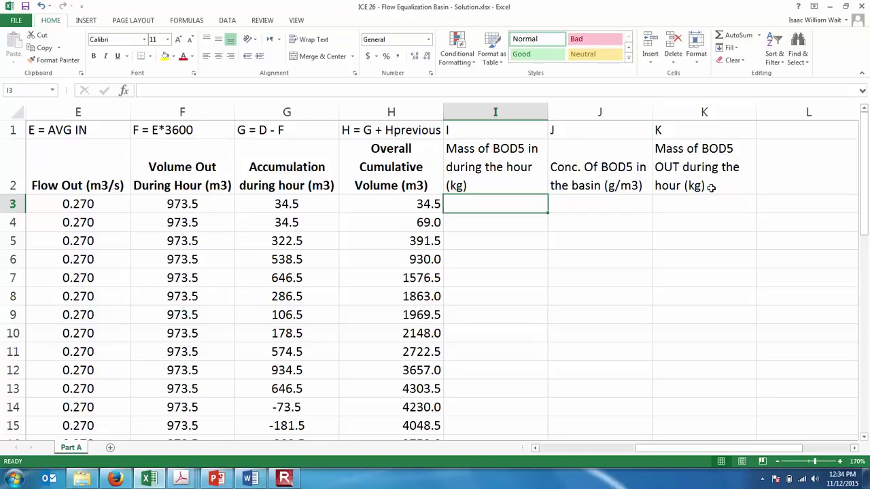
Make the peak cumulative volume in H13 bold.
left_click_drag(863, 187, 863, 207)
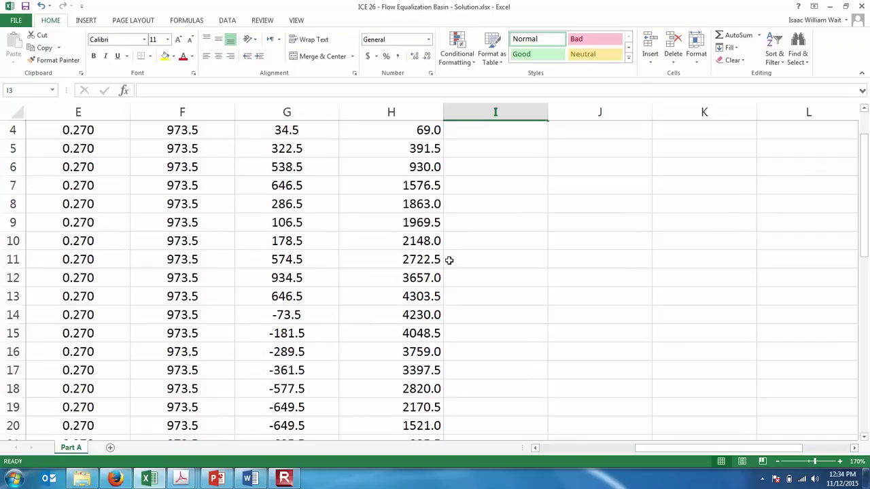
left_click(418, 296)
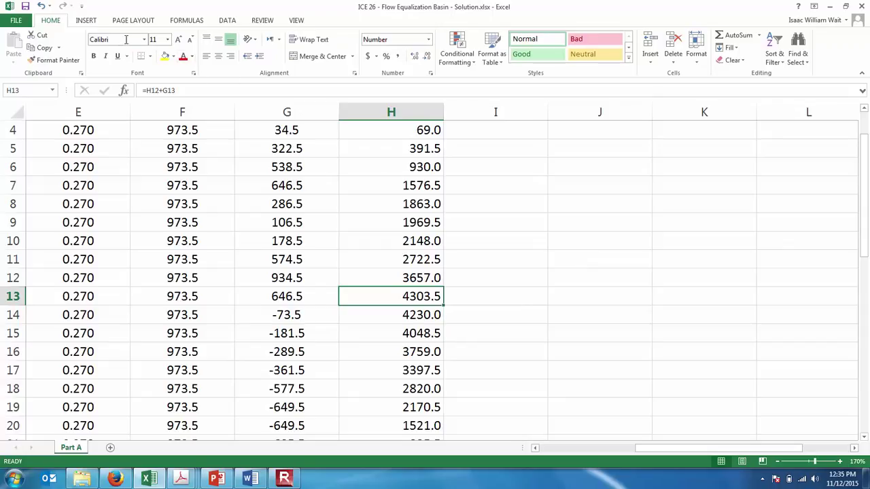
left_click(95, 57)
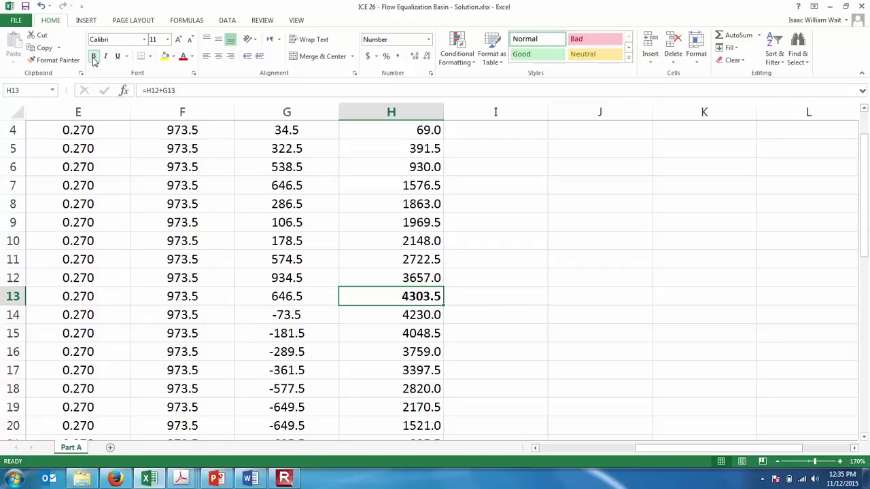
left_click_drag(864, 166, 866, 124)
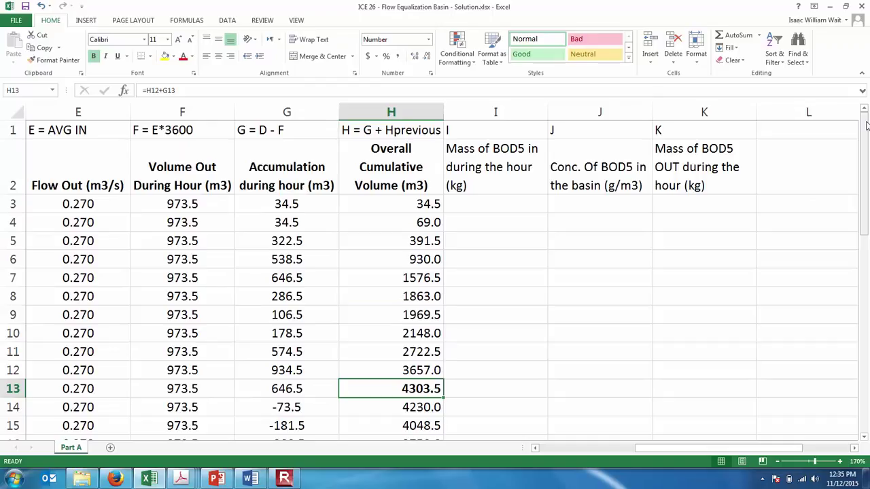
Extend the column label in I1 to read "I = C*D/1000".
left_click(840, 461)
left_click(841, 462)
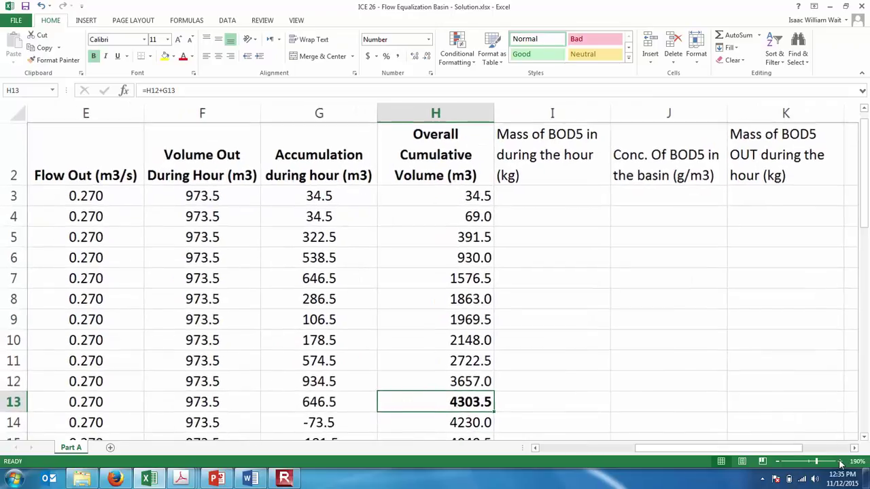
left_click_drag(865, 203, 863, 185)
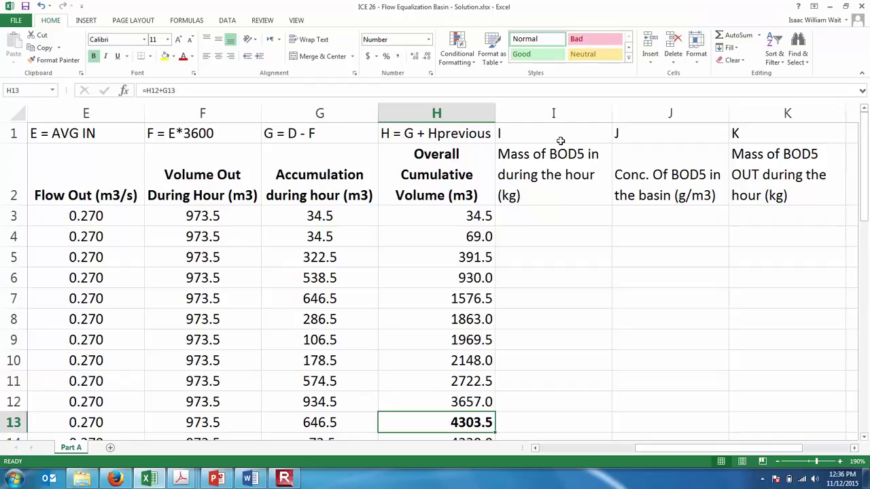
left_click(559, 135)
left_click(554, 90)
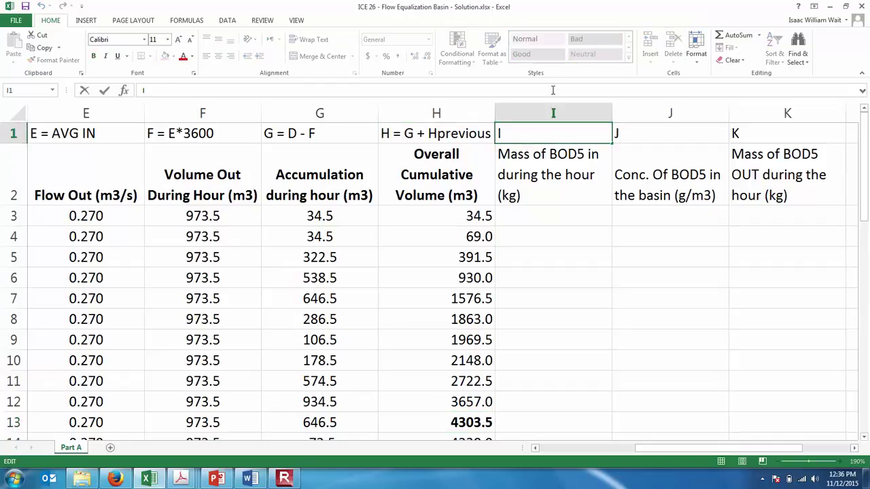
type("= C*D/1000")
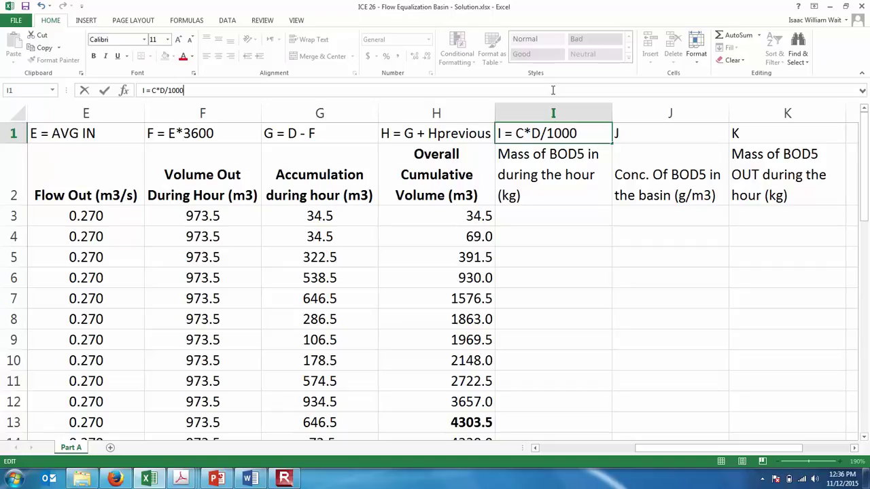
key("Return")
key("Return")
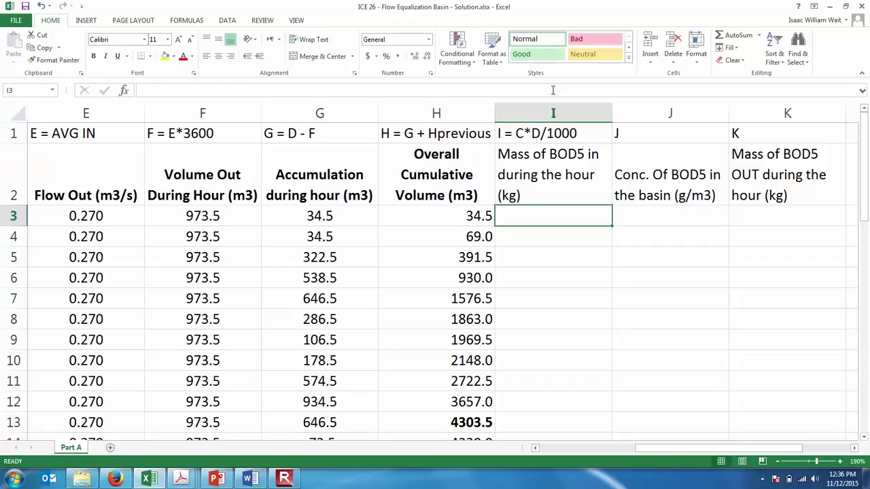
Enter the formula =C3*D3/1000 in I3 to compute the BOD5 mass entering during the first hour.
type("=")
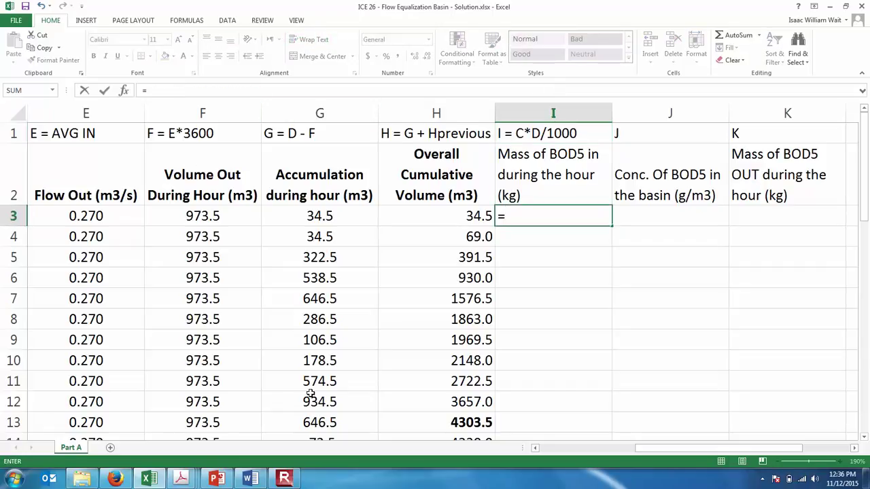
left_click_drag(647, 456, 555, 454)
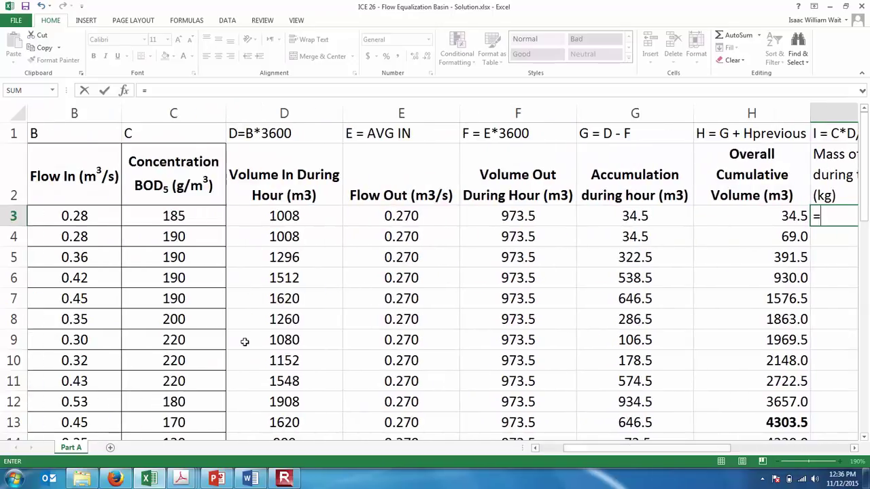
left_click(170, 220)
type("*")
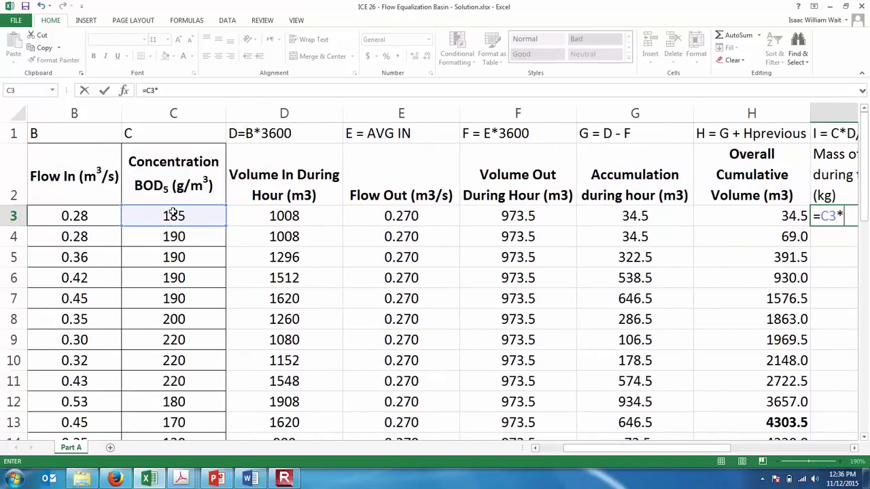
left_click(246, 217)
type("/1000")
key("Return")
key("Up")
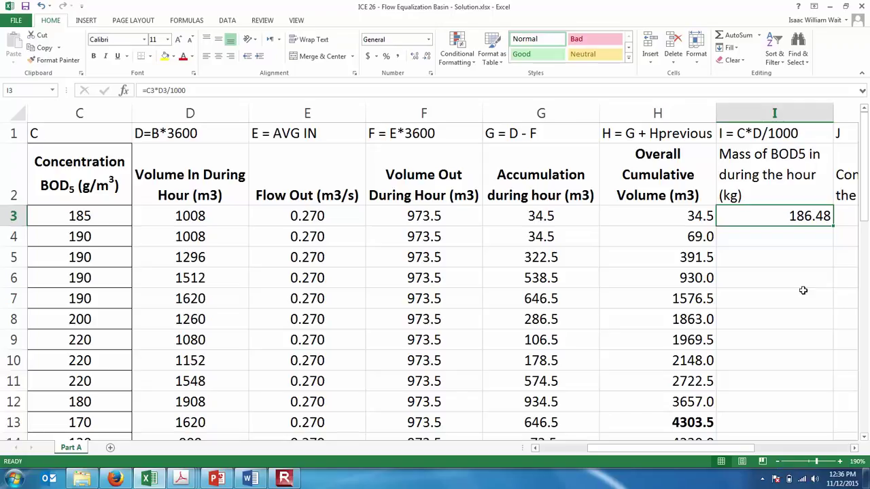
Center the BOD5 mass in I3 and fill its formula and alignment down through I26.
left_click(218, 56)
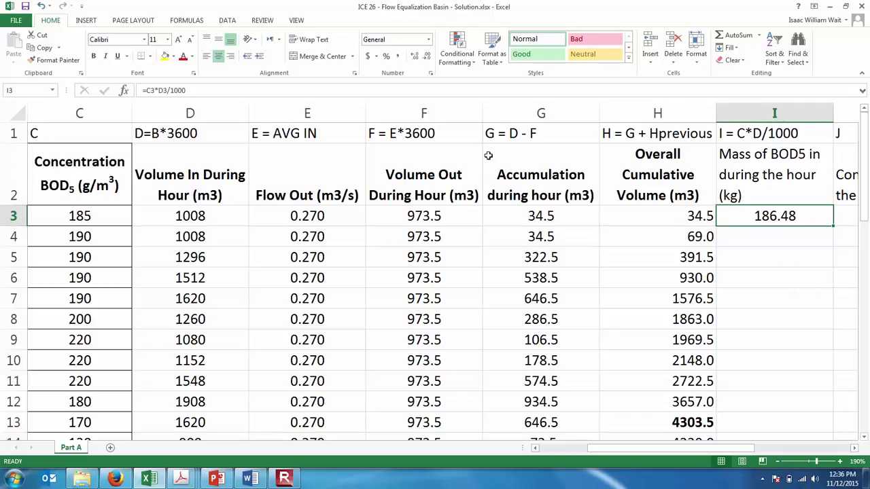
left_click_drag(834, 227, 833, 226)
double_click(834, 227)
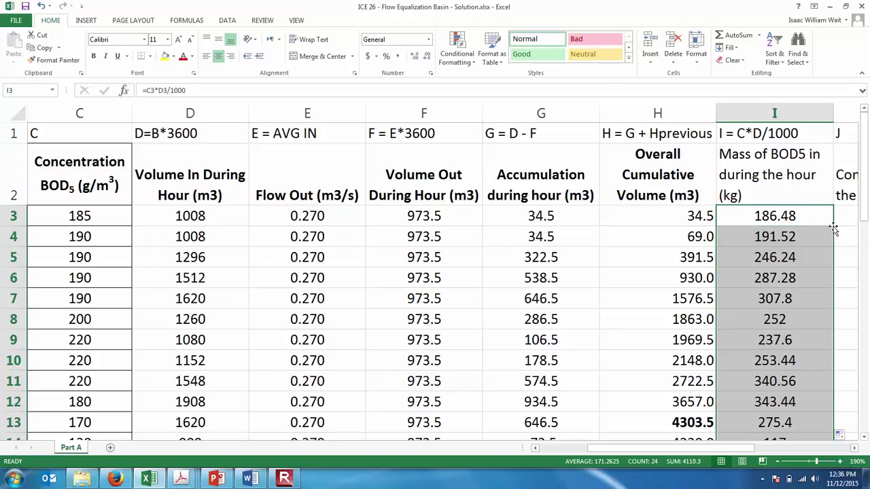
left_click_drag(700, 452, 760, 452)
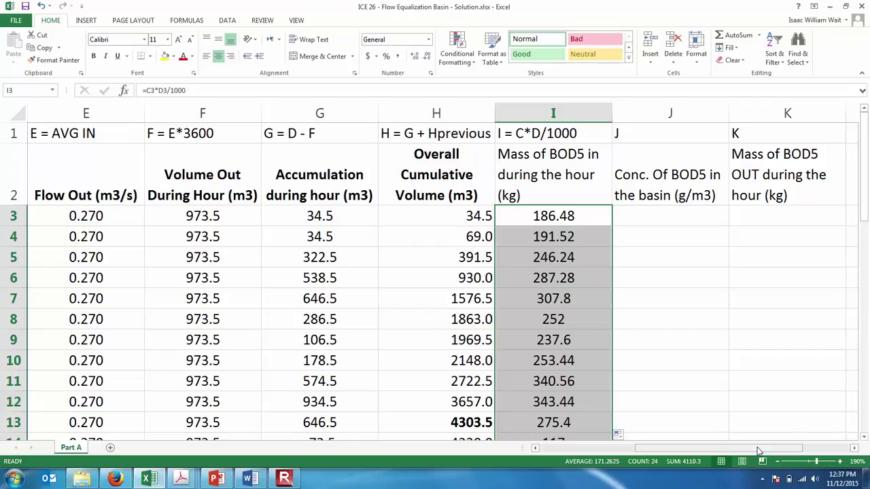
Examine the hourly accumulation and the overall cumulative volumes around the peak in H13 and back up to H3.
key("Left")
key("Left")
key("Down")
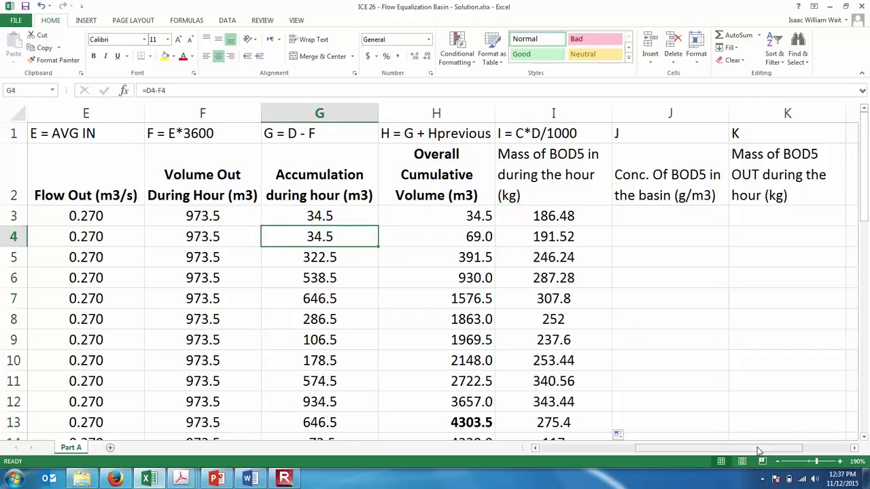
key("Right")
key("Right")
key("Down")
key("Down")
key("Down")
key("Down")
key("Down")
key("Left")
key("Down")
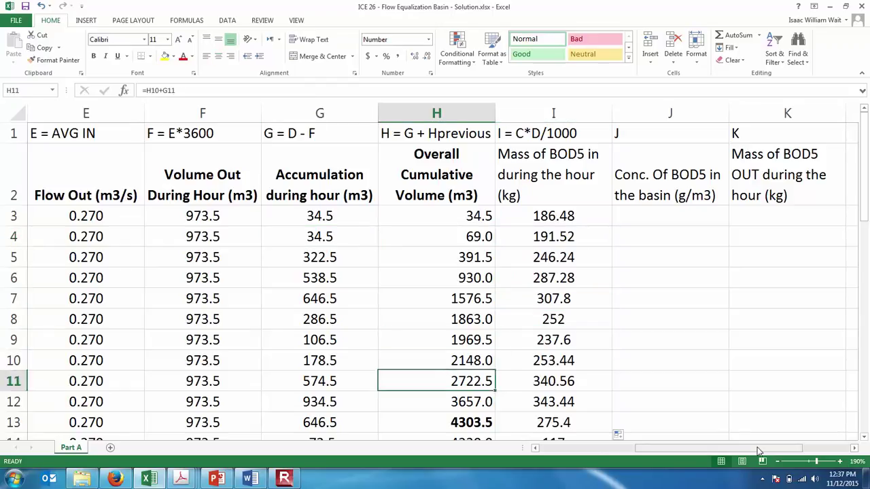
key("Down")
key("Down")
key("Down")
key("Down")
key("Up")
key("Up")
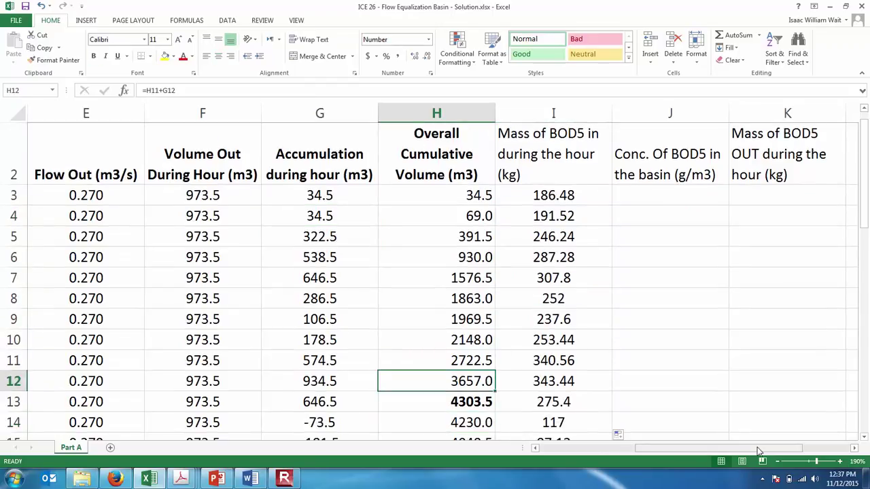
key("Down")
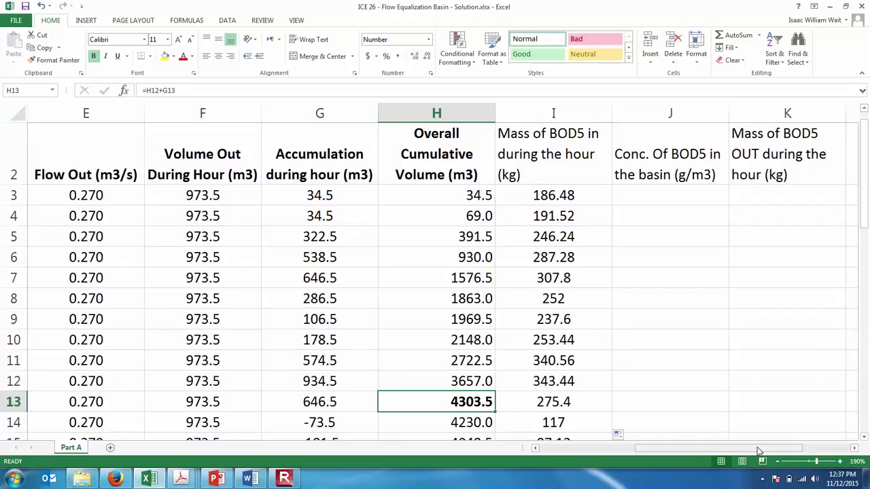
key("Up")
key("Up")
key("Up")
key("Up")
key("Up")
key("Up")
key("Up")
key("Up")
key("Up")
key("Up")
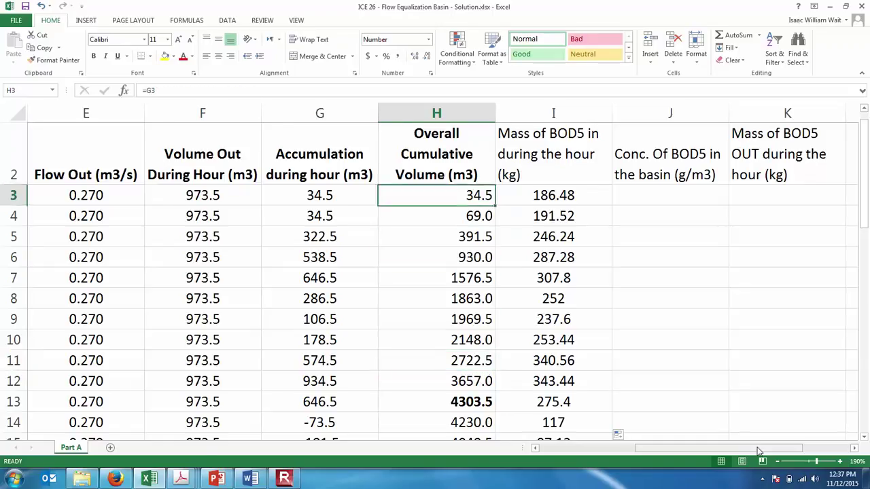
Extend the label in J1 to "J=(C*D + Jprev * Hprev)/(D+Hprev)" and fit column J's width to its contents.
key("Up")
key("Up")
key("Right")
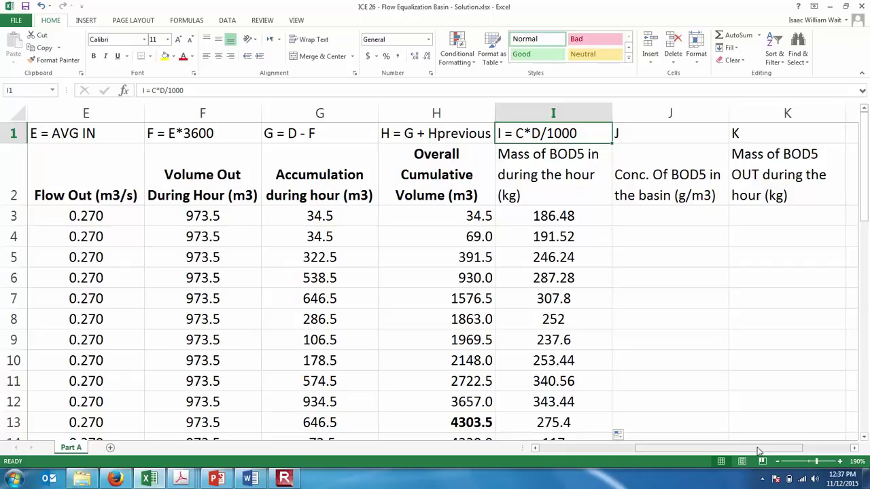
key("Right")
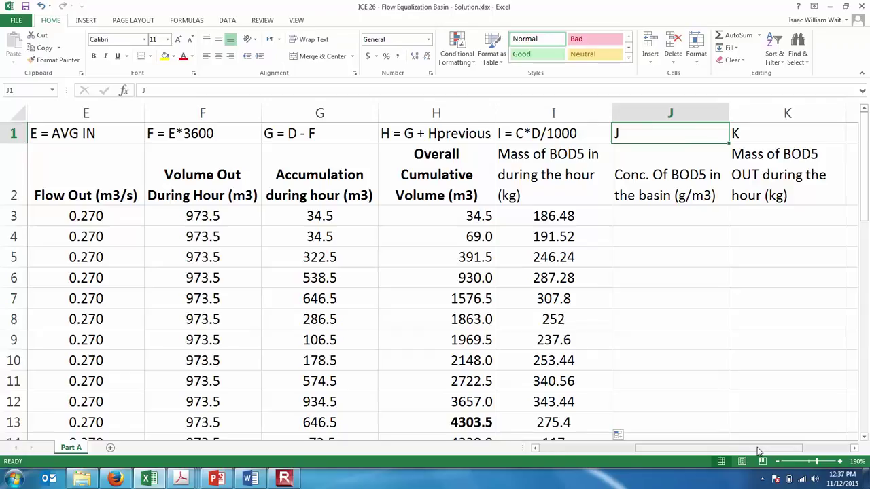
left_click(669, 89)
type("=")
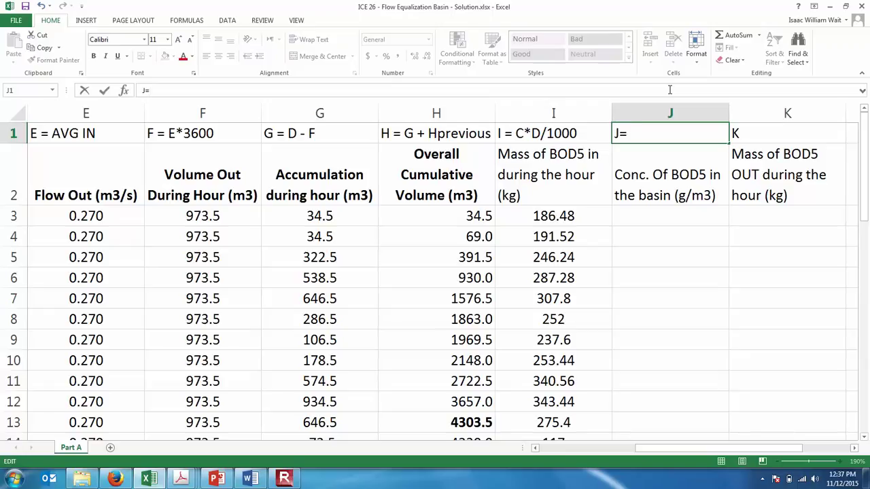
type("(C*D+")
key("BackSpace")
type("+")
type(" Jprev")
type(" *")
key("BackSpace")
key("BackSpace")
type("* Hpre")
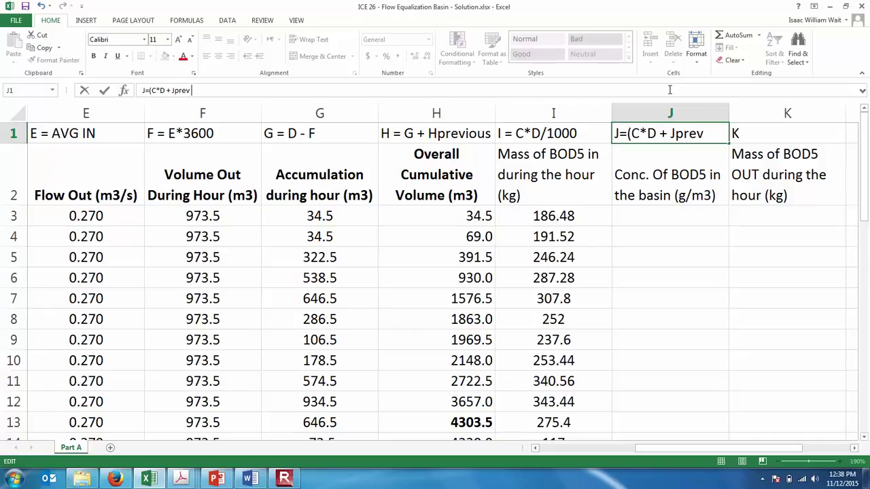
type("v")
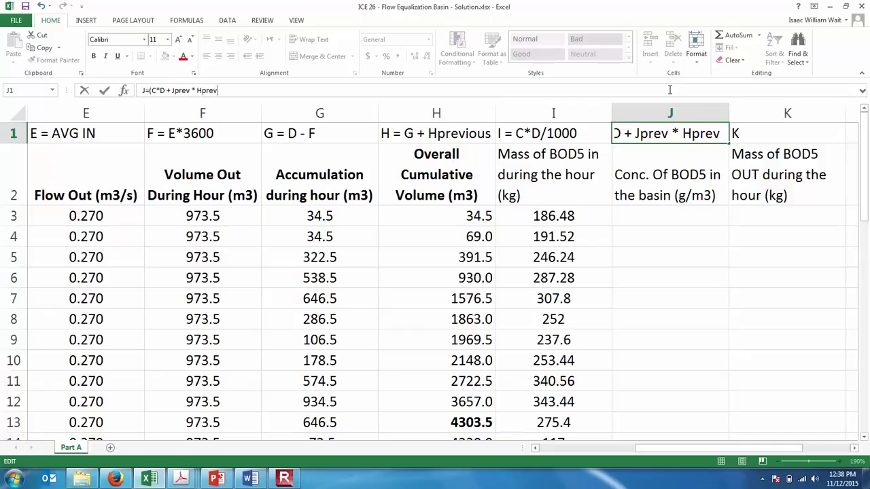
type(")/")
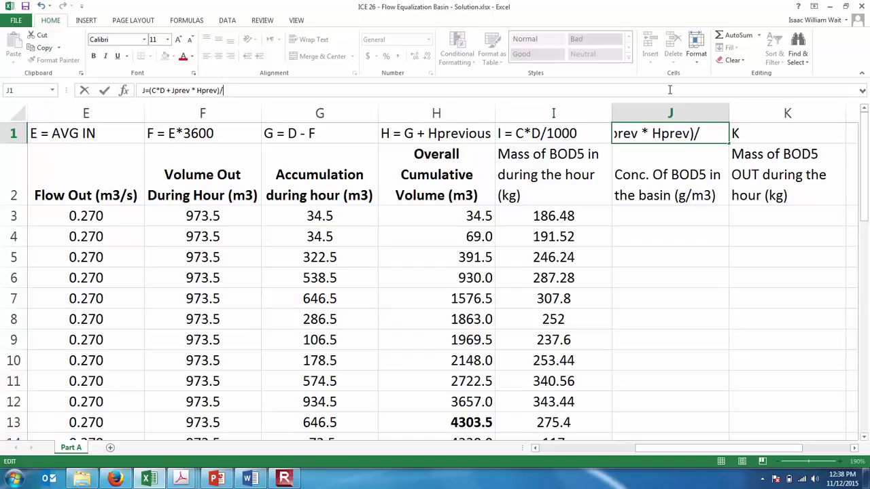
type("(D+Hprev)")
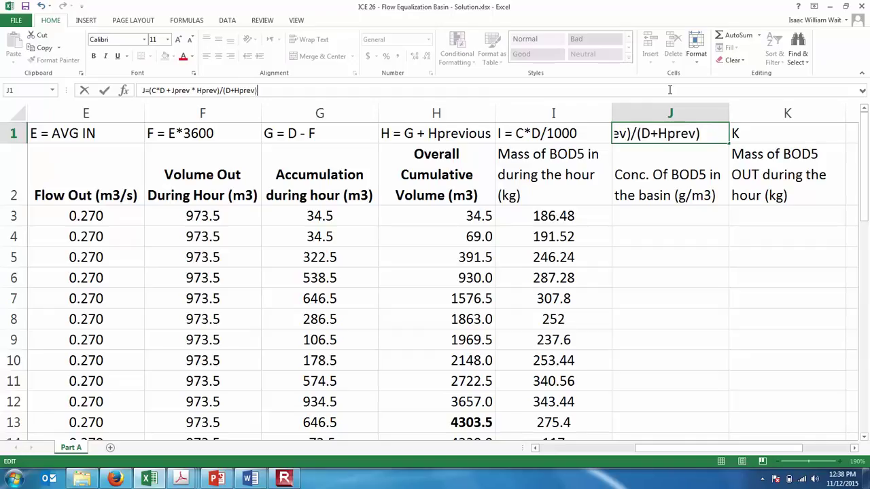
key("Return")
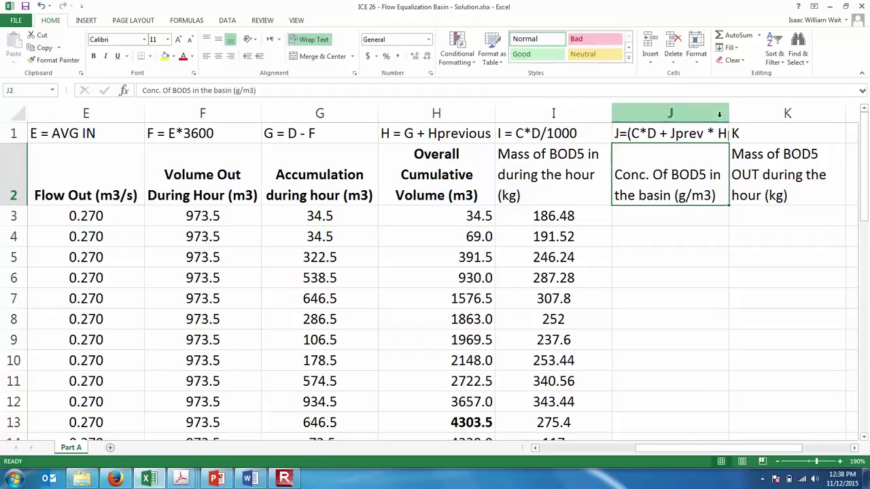
double_click(728, 112)
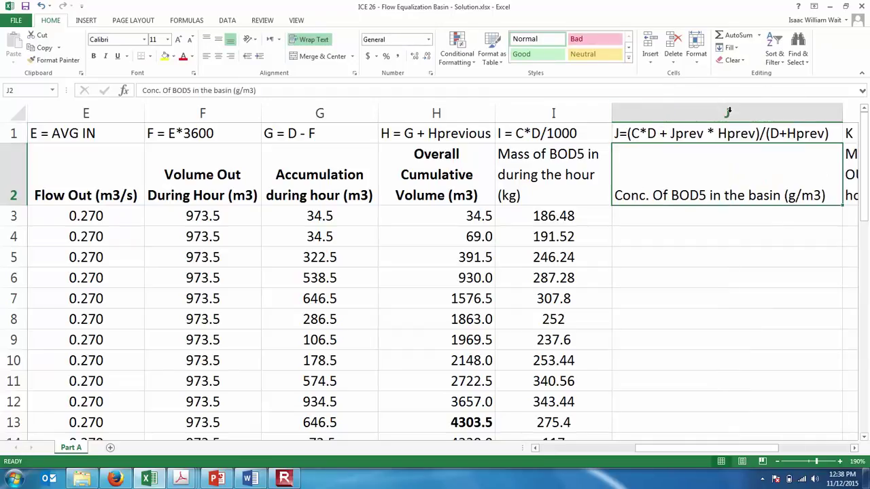
Enter a formula in J3 that takes the first hour's BOD5 concentration from C3.
right_click(762, 449)
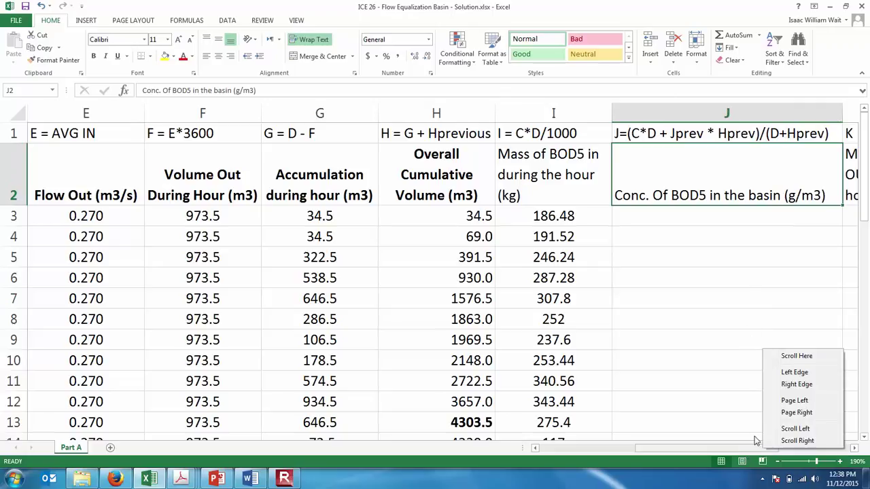
left_click(745, 286)
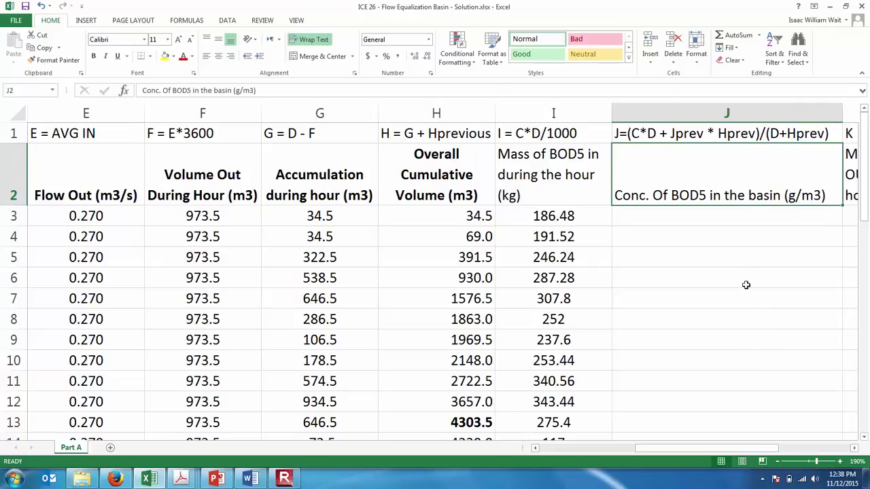
right_click(865, 219)
right_click(763, 224)
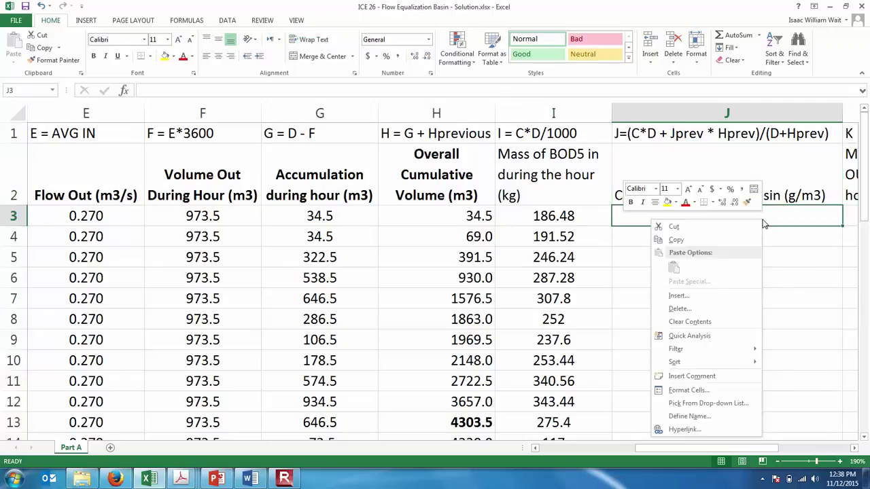
left_click(762, 217)
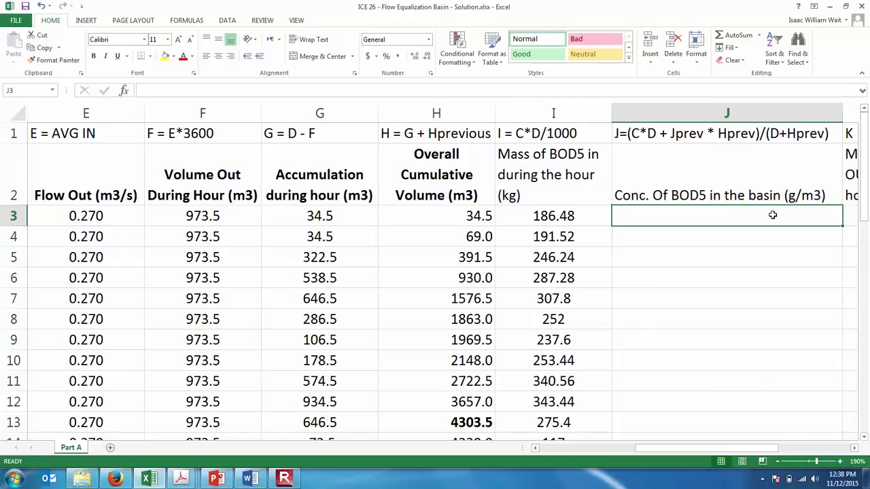
type("=")
left_click_drag(674, 451, 599, 451)
left_click(196, 216)
key("Return")
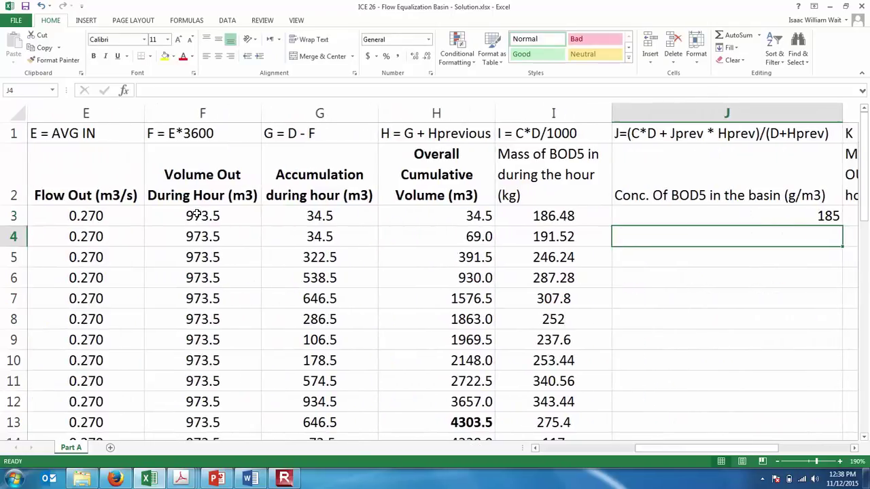
Center the contents of column J horizontally.
left_click(717, 113)
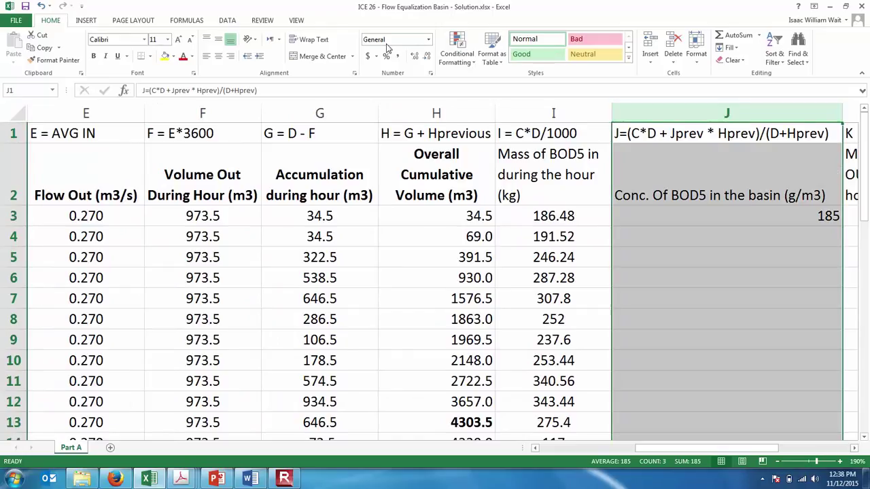
left_click(218, 56)
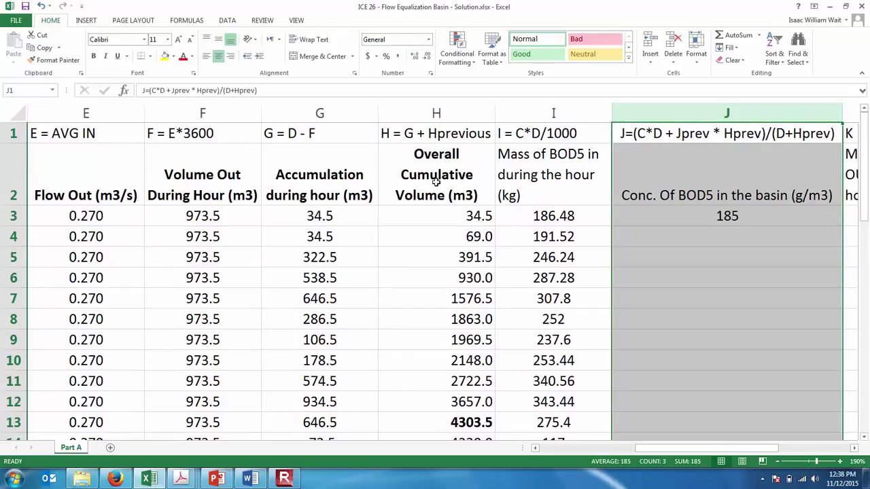
left_click(636, 234)
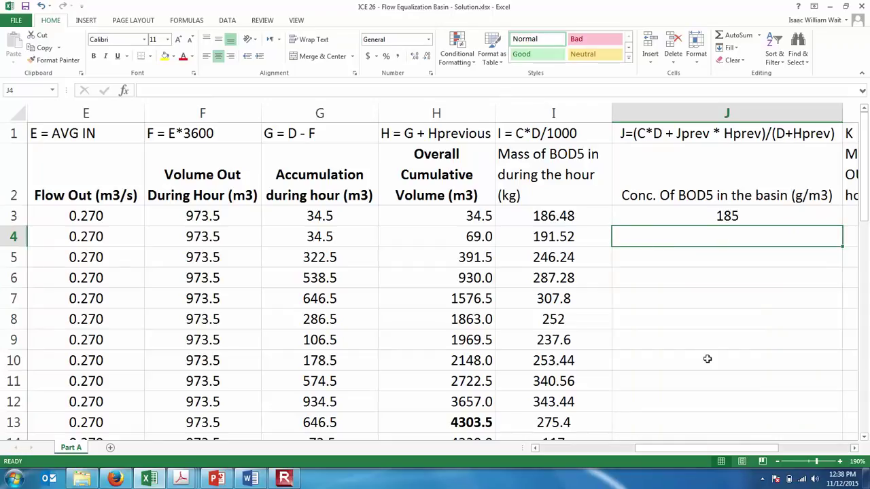
Start the basin concentration formula in J4 with the incoming BOD5 load term, =(C4*D4+.
left_click_drag(685, 448, 539, 448)
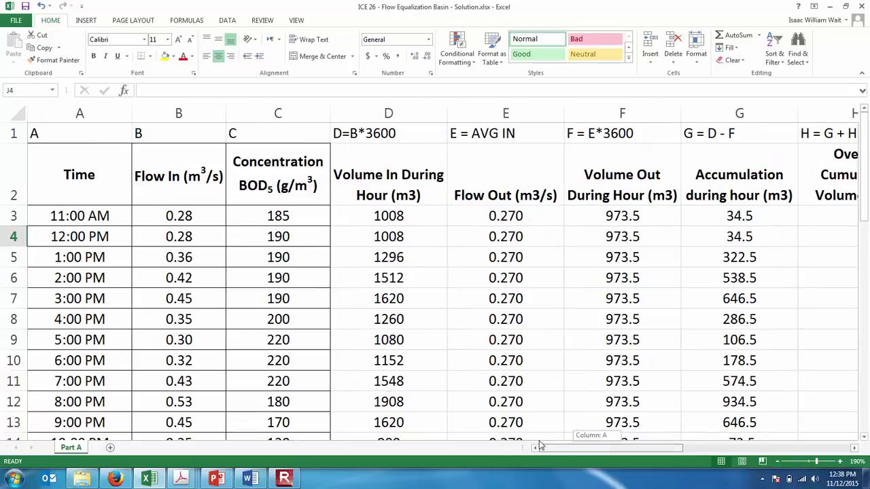
left_click(304, 235)
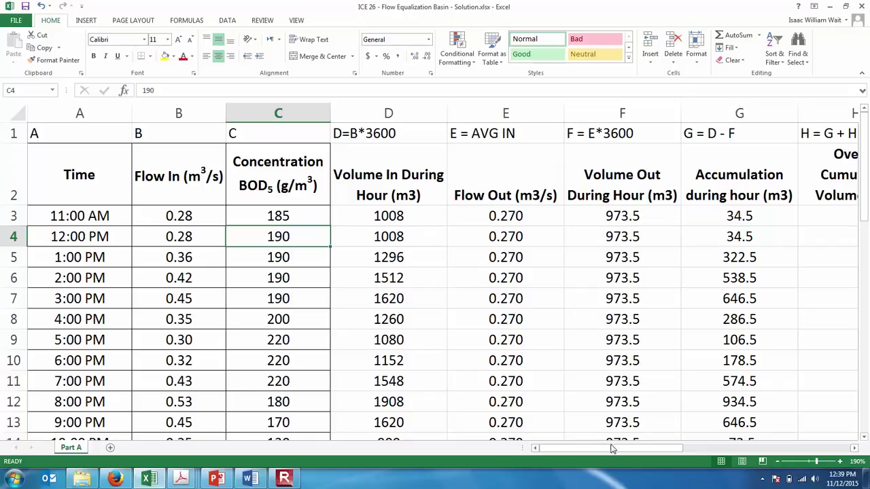
left_click_drag(612, 452, 715, 452)
left_click(548, 131)
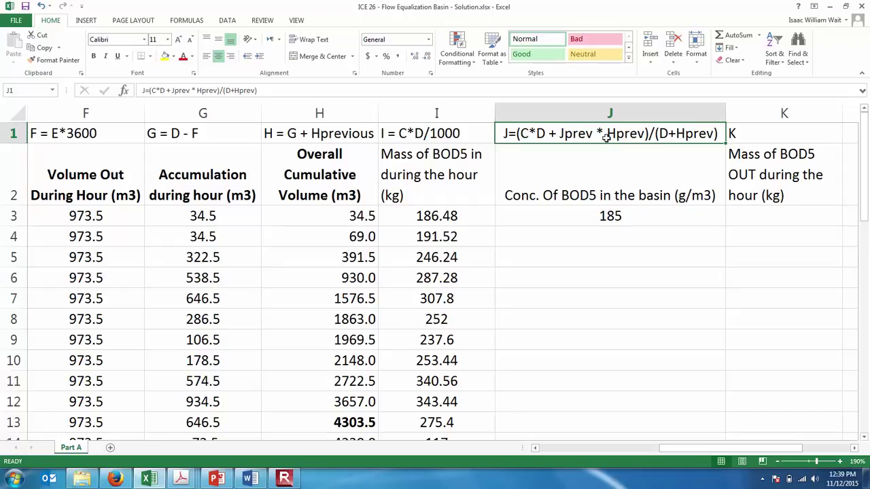
left_click(623, 236)
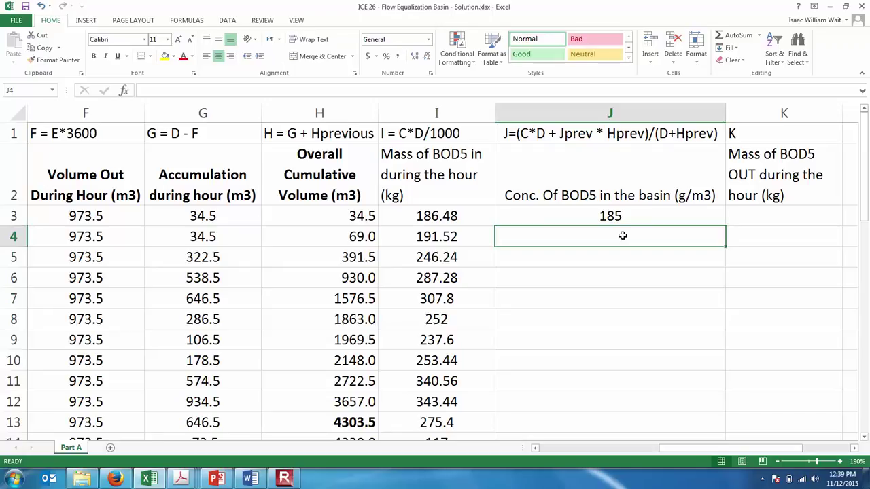
type("=(")
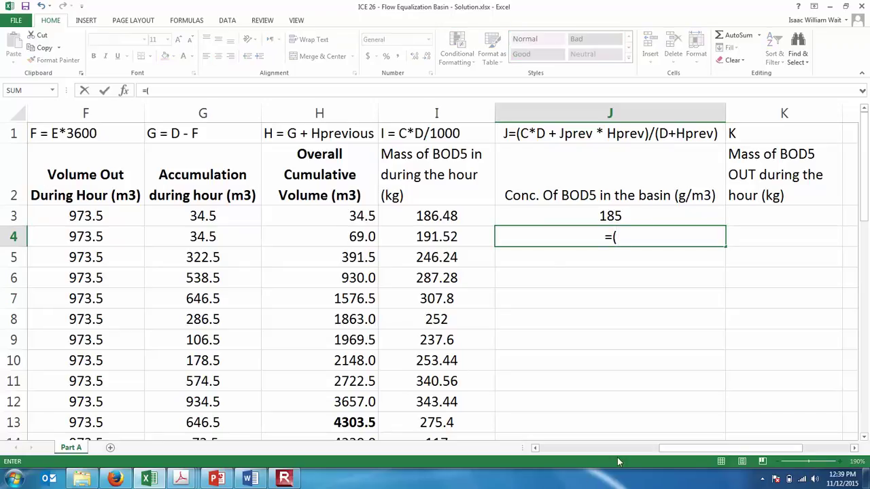
left_click_drag(680, 452, 581, 451)
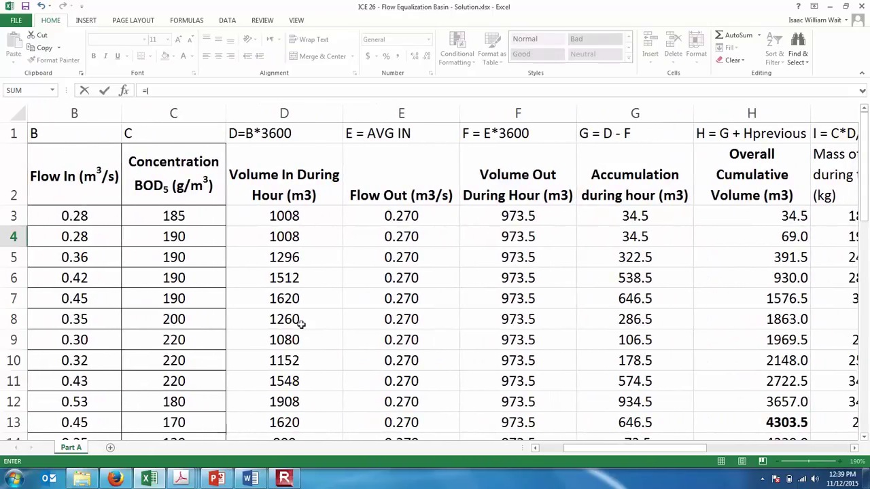
left_click(552, 453)
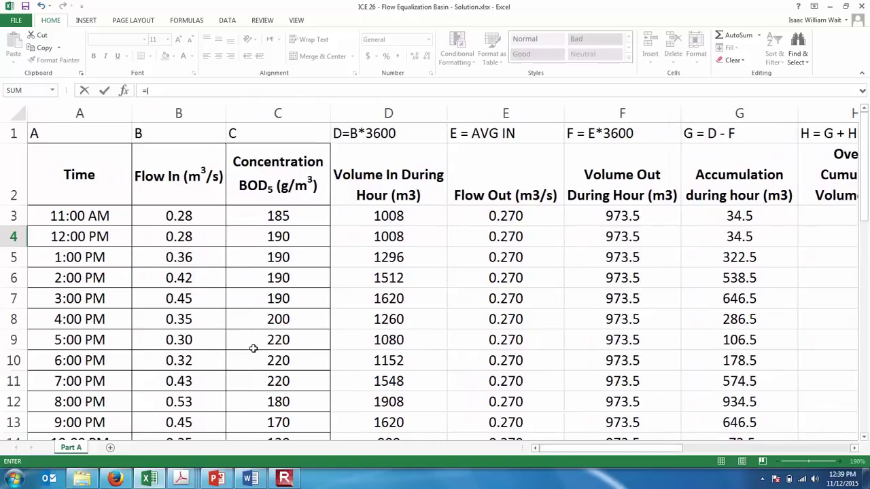
left_click(283, 235)
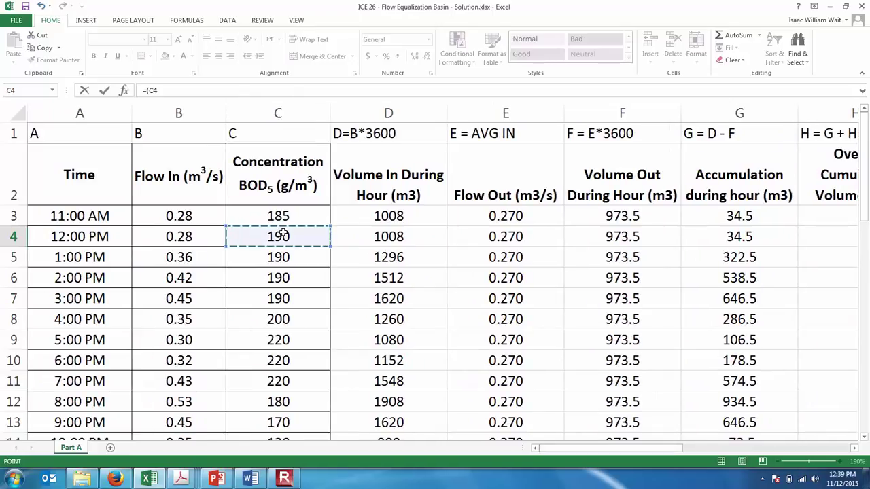
left_click_drag(610, 451, 663, 451)
type("*")
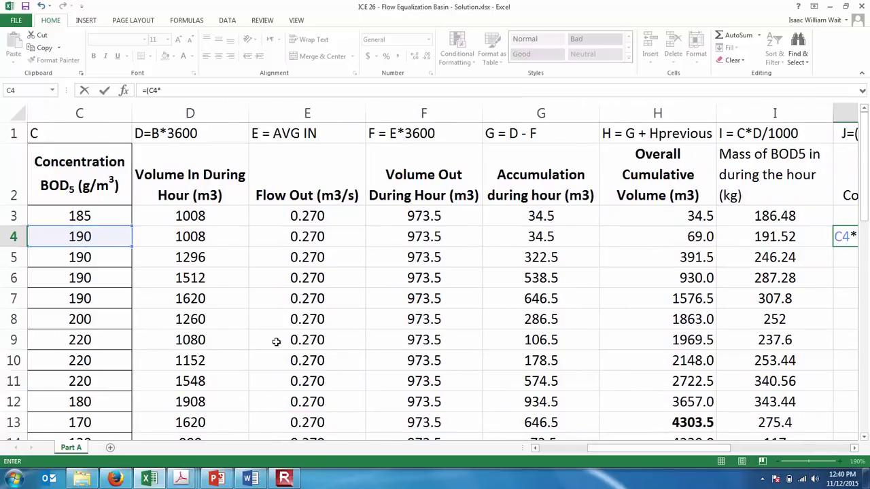
left_click(201, 236)
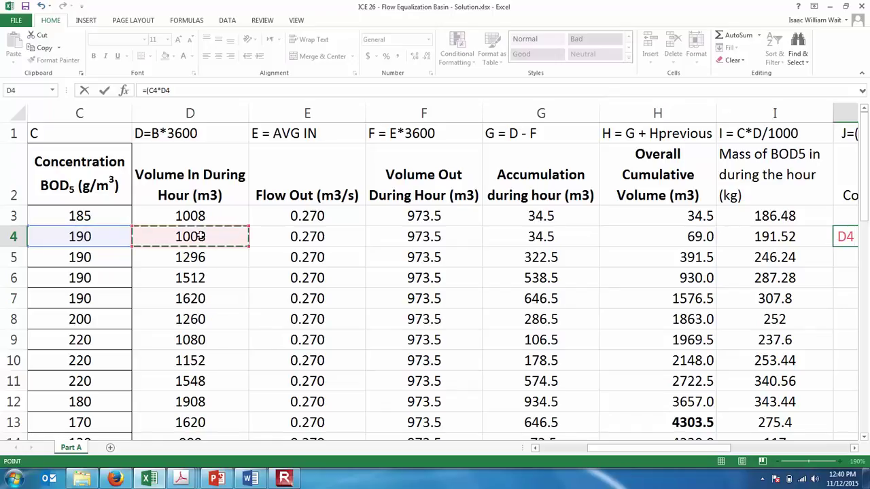
type("+")
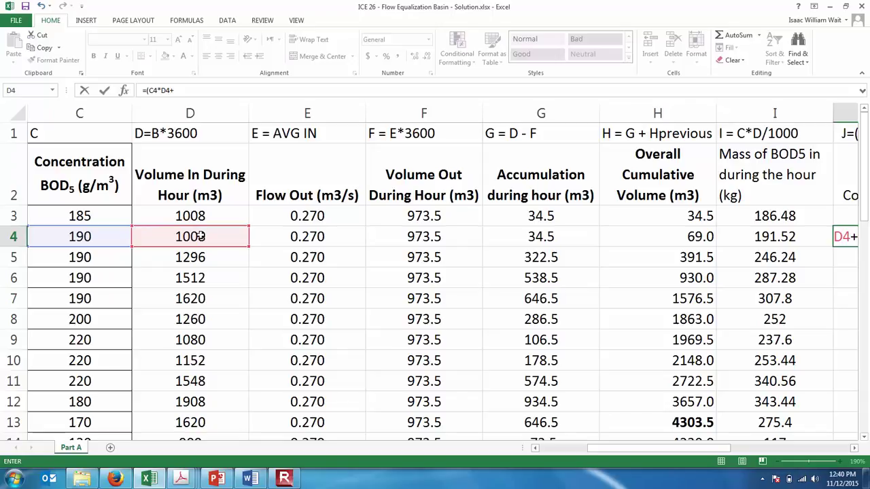
Add the previous hour's basin load J3*H3 to the J4 formula and close the numerator's parenthesis.
left_click_drag(686, 449, 725, 453)
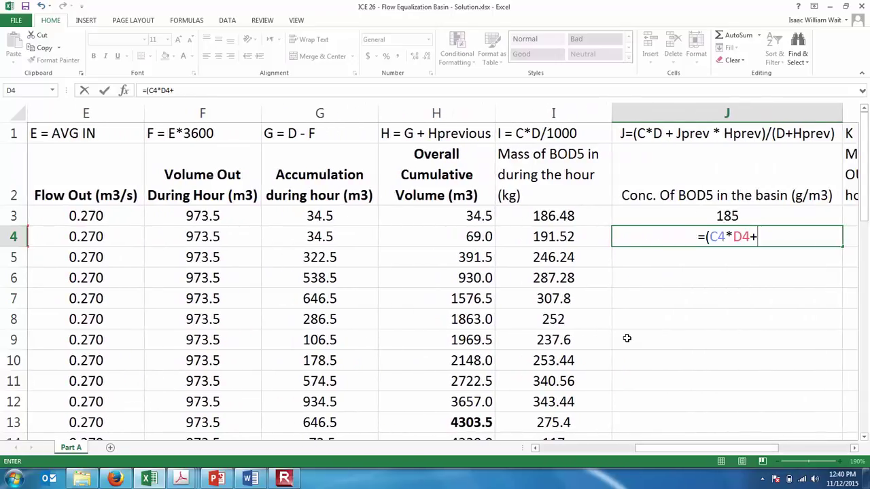
left_click(733, 214)
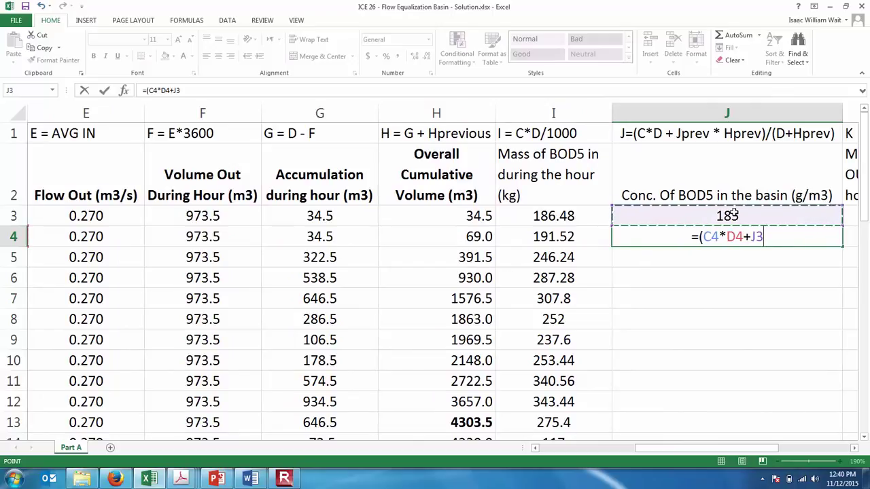
type("*")
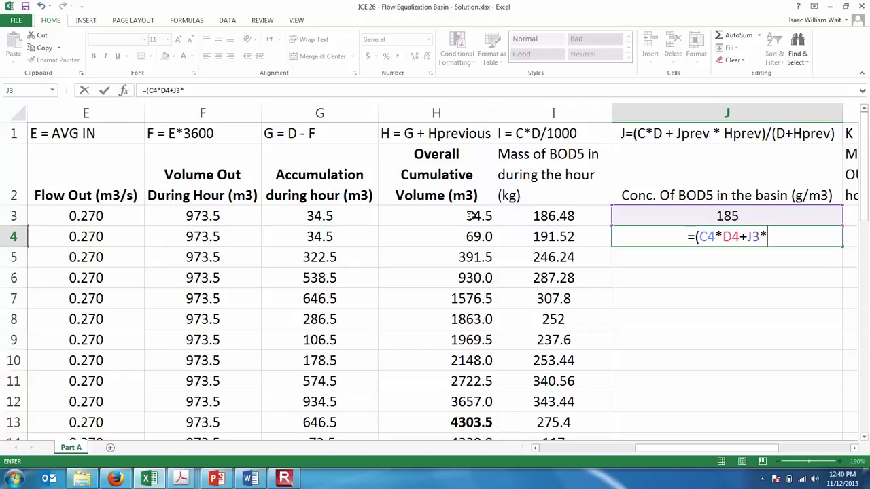
left_click(471, 216)
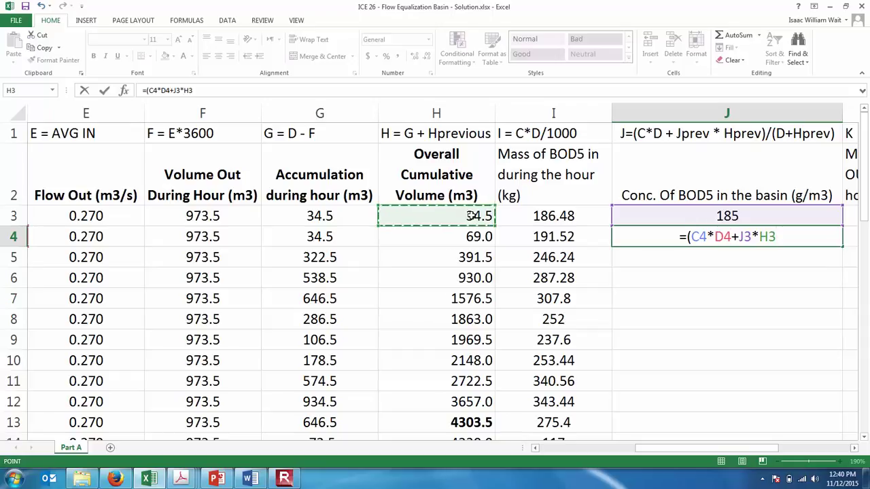
type(")")
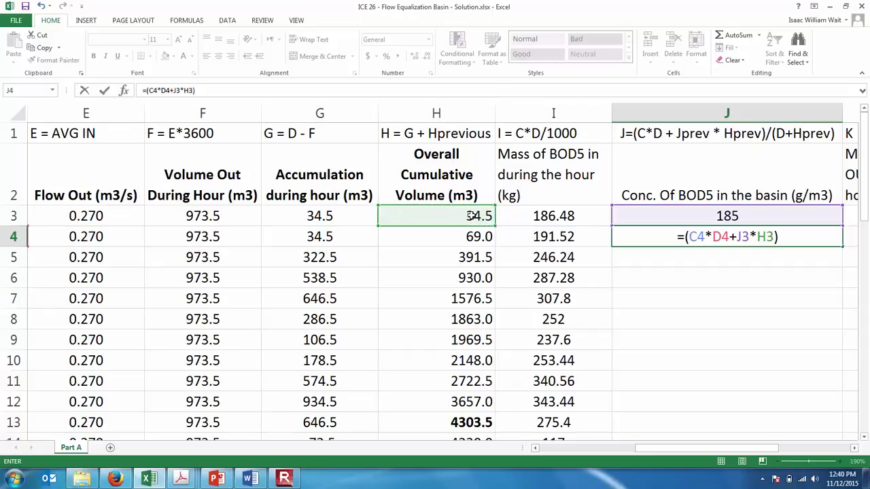
Divide the J4 numerator by (D4+H3) and commit the formula =(C4*D4+J3*H3)/(D4+H3).
type("/(")
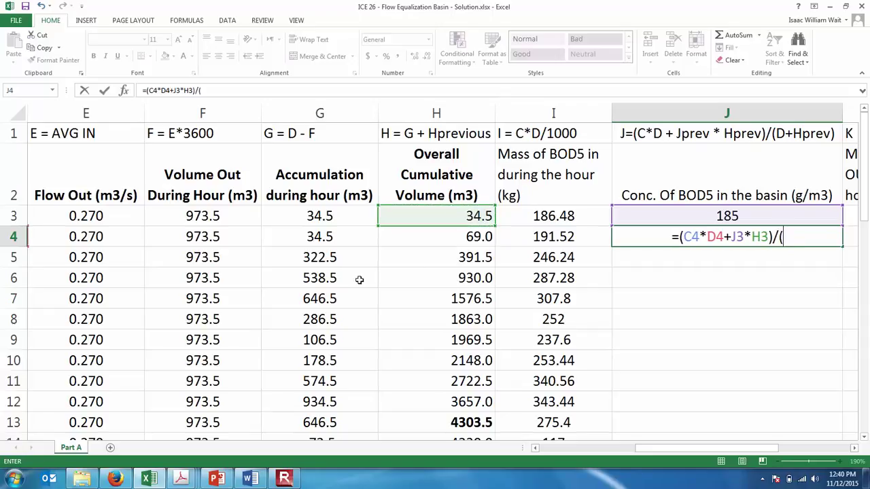
scroll(175, 298, "left", 1)
left_click(100, 238)
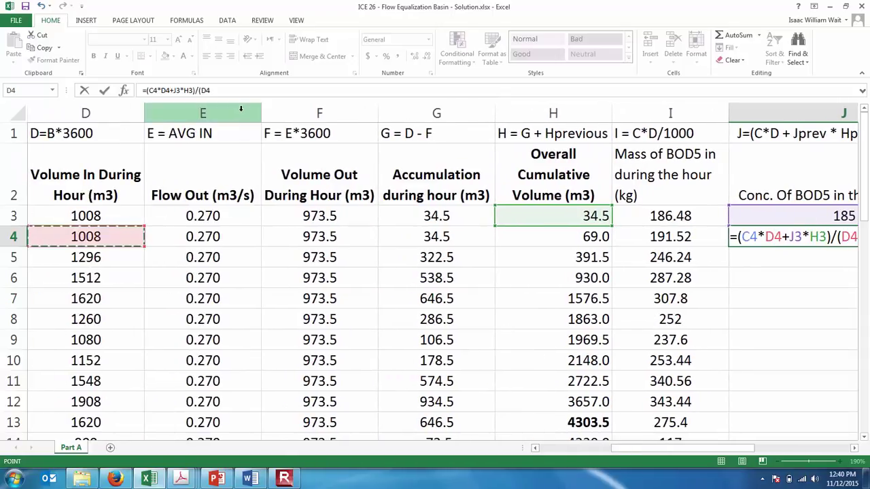
type("+")
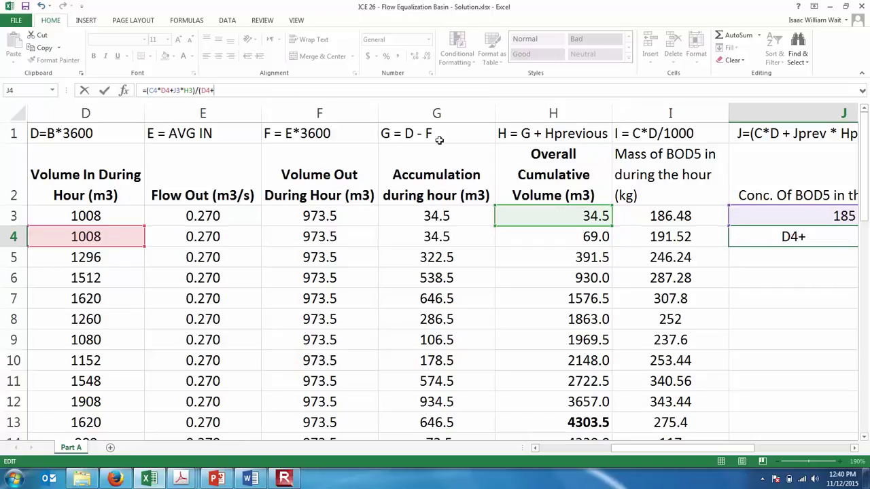
left_click(579, 215)
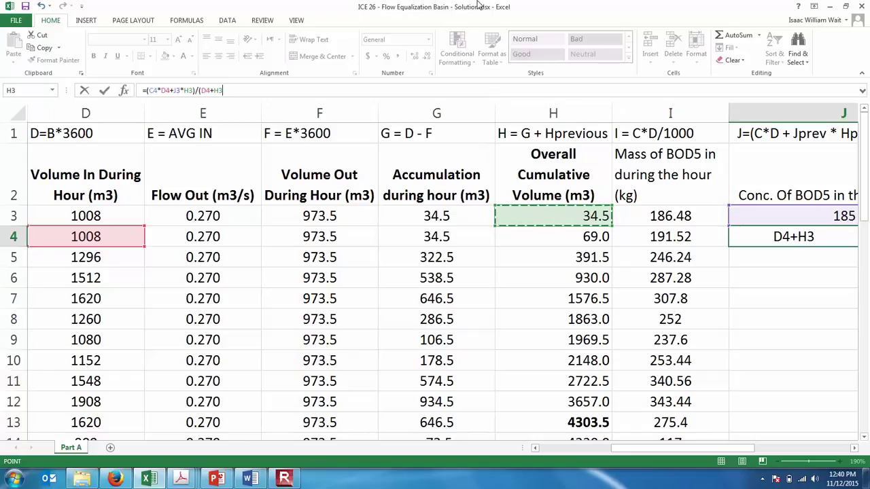
type(")")
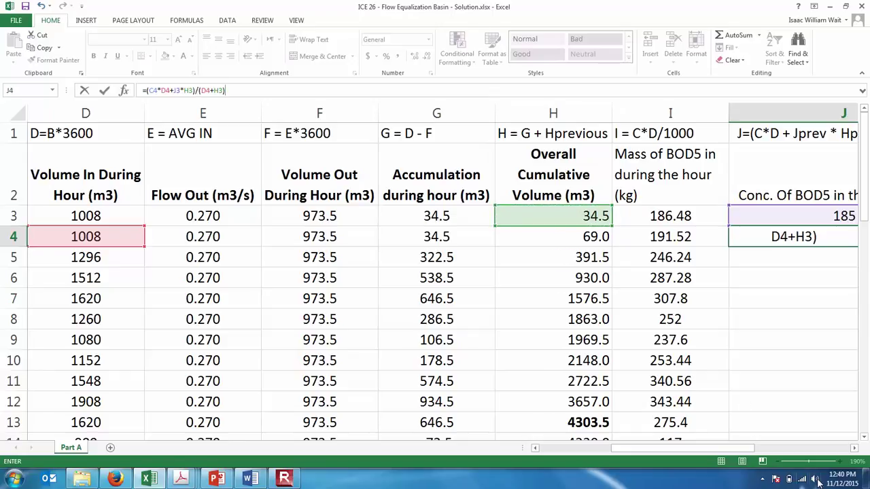
left_click(855, 449)
left_click(855, 449)
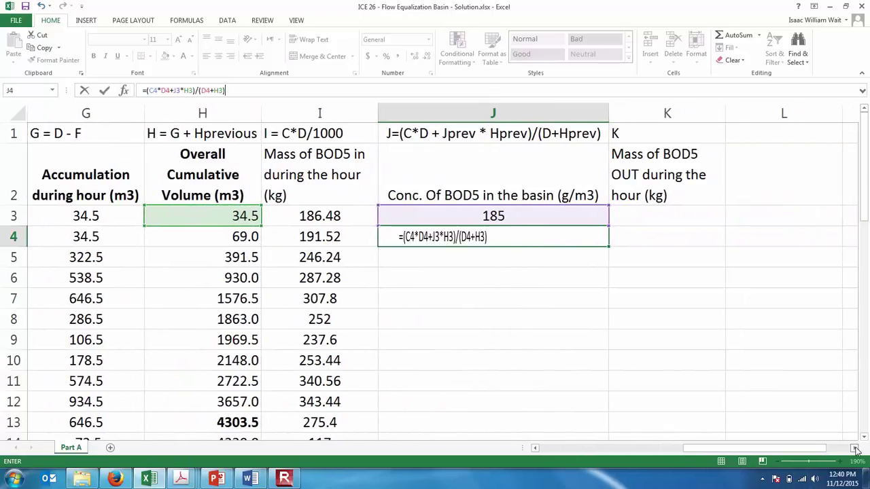
left_click(605, 90)
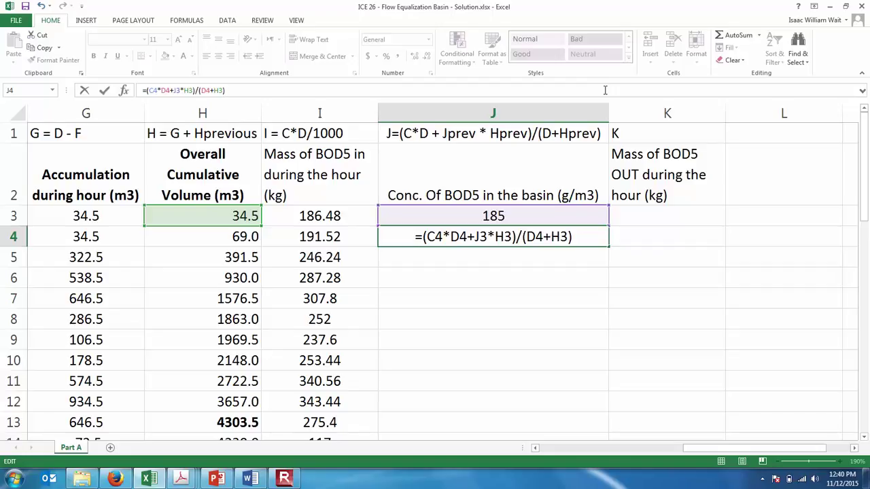
key("Return")
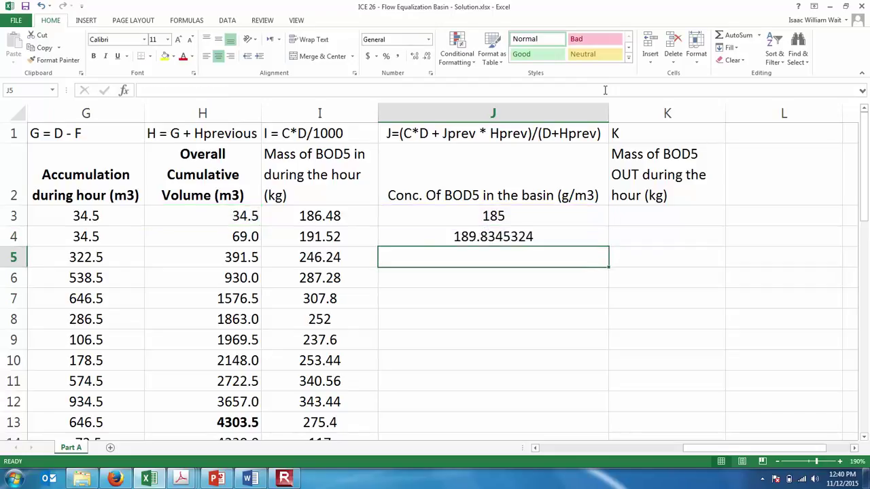
Review the cell references in J4's concentration formula and magnify the sheet to 230%.
left_click(547, 235)
left_click(552, 90)
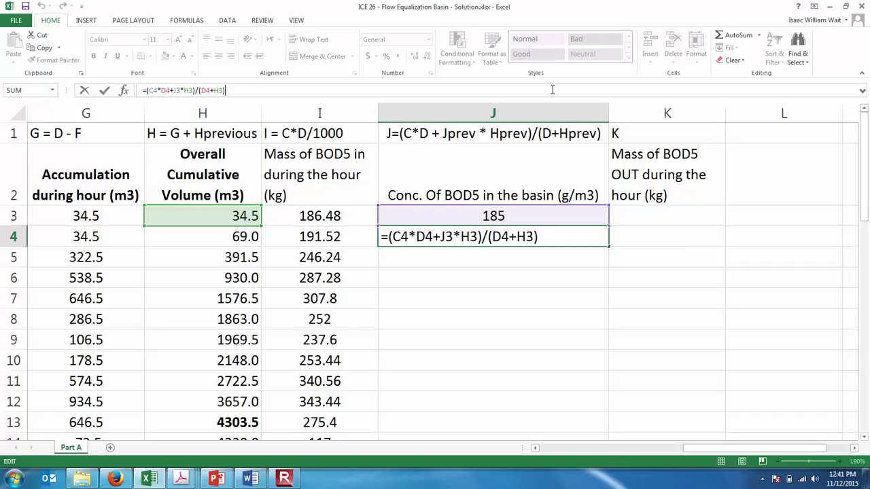
key("ctrl+Return")
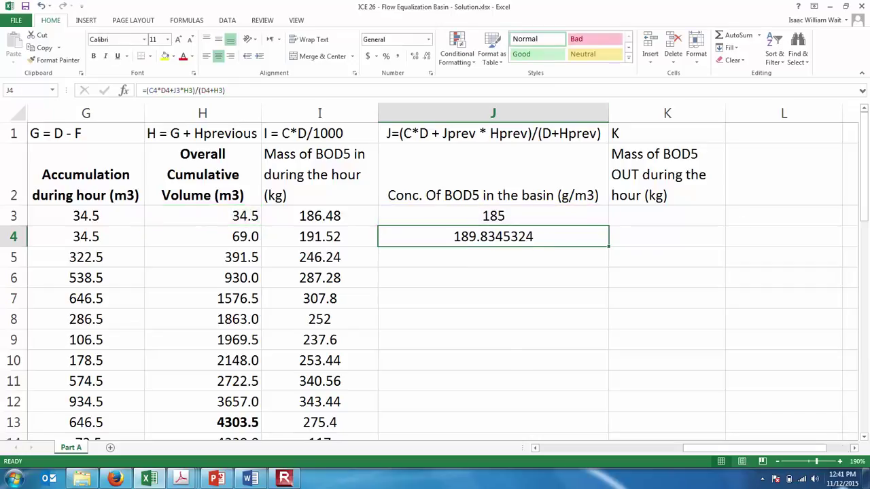
left_click(841, 462)
left_click(841, 462)
left_click(841, 462)
left_click(841, 462)
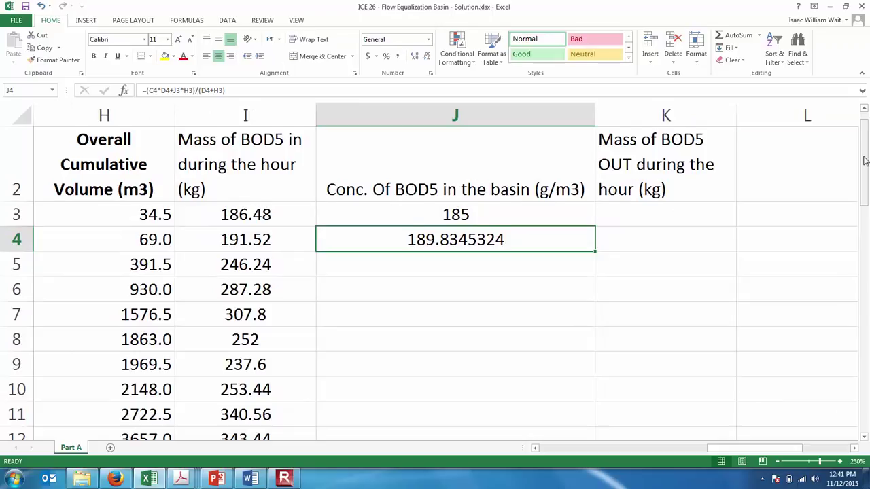
Check the cell references in J4's basin concentration formula against the formula description in J1.
left_click(864, 108)
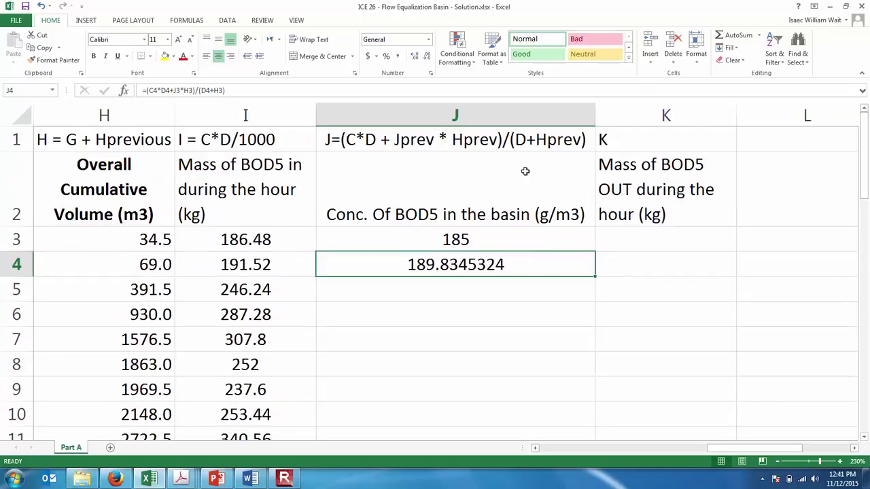
left_click(530, 90)
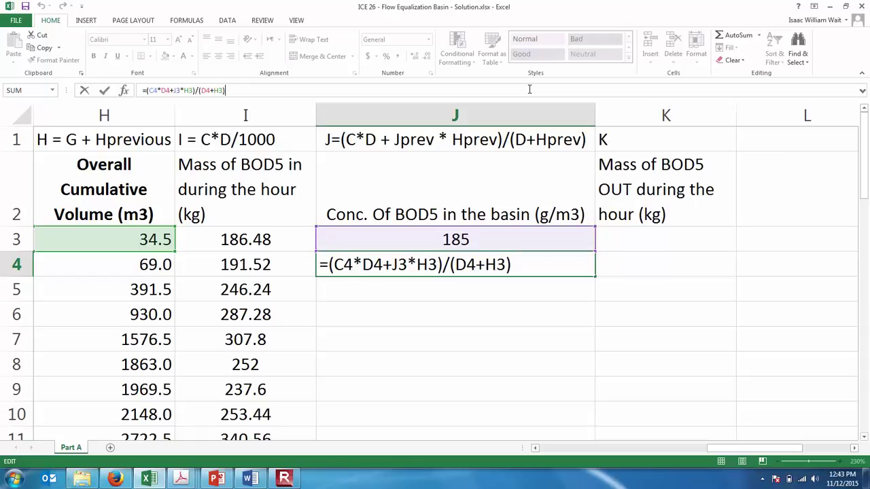
key("ctrl+Return")
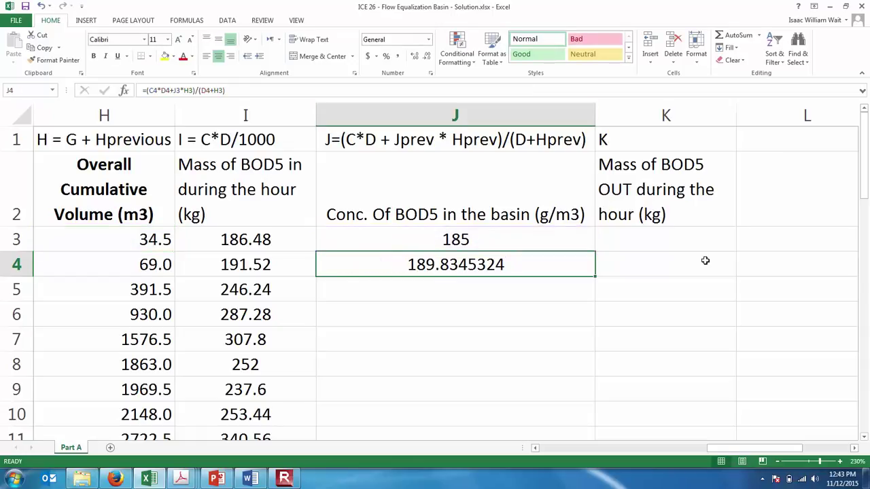
Show J4 with one decimal place and fill its concentration formula down column J through the last hourly row.
left_click(427, 58)
left_click(427, 58)
left_click(427, 59)
left_click(427, 58)
left_click(427, 59)
left_click(427, 58)
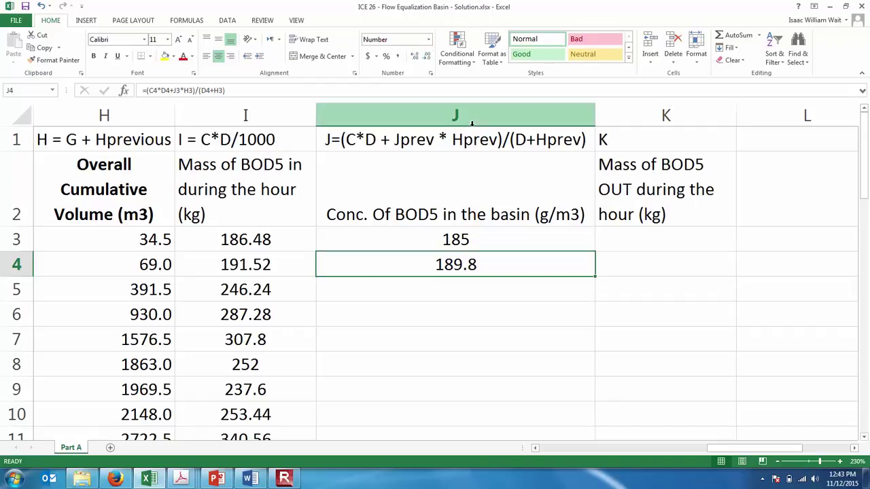
double_click(595, 277)
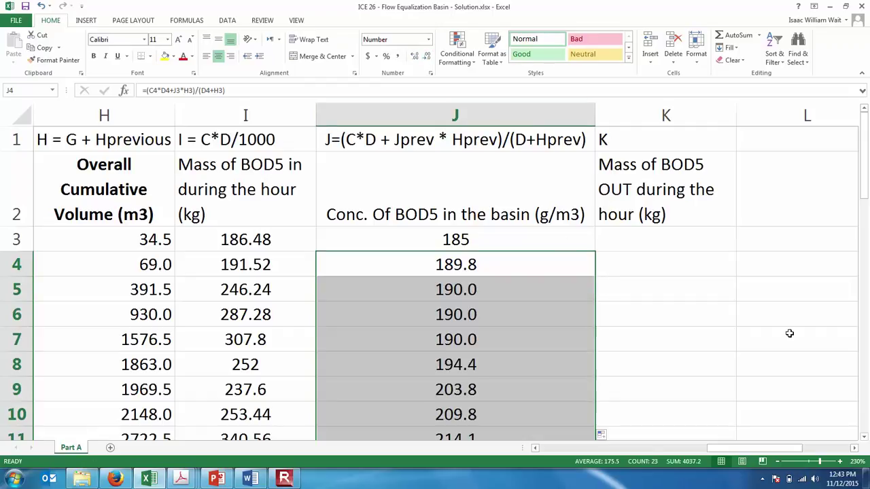
Examine the filled basin BOD5 concentrations in column J alongside the flow, volume and mass columns at 110% magnification.
left_click(777, 462)
left_click(777, 461)
left_click(777, 461)
left_click(777, 461)
left_click(777, 461)
left_click(777, 462)
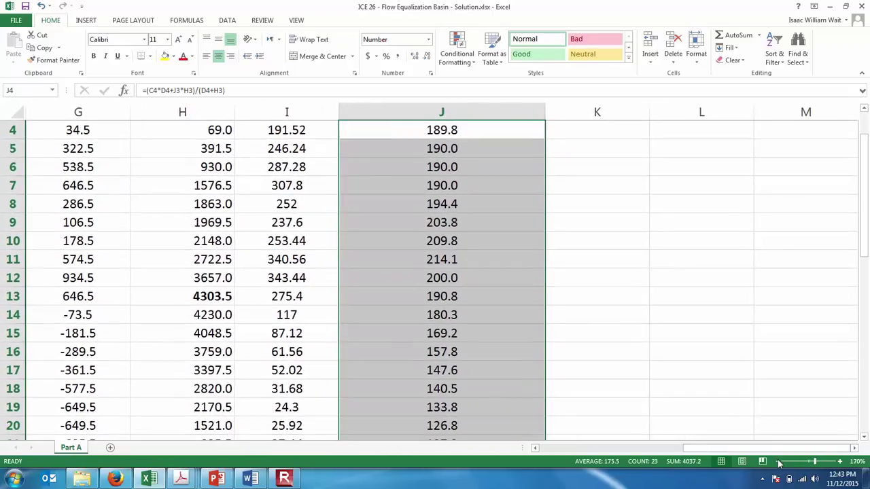
left_click(777, 461)
left_click_drag(768, 450, 731, 442)
left_click_drag(864, 224, 865, 203)
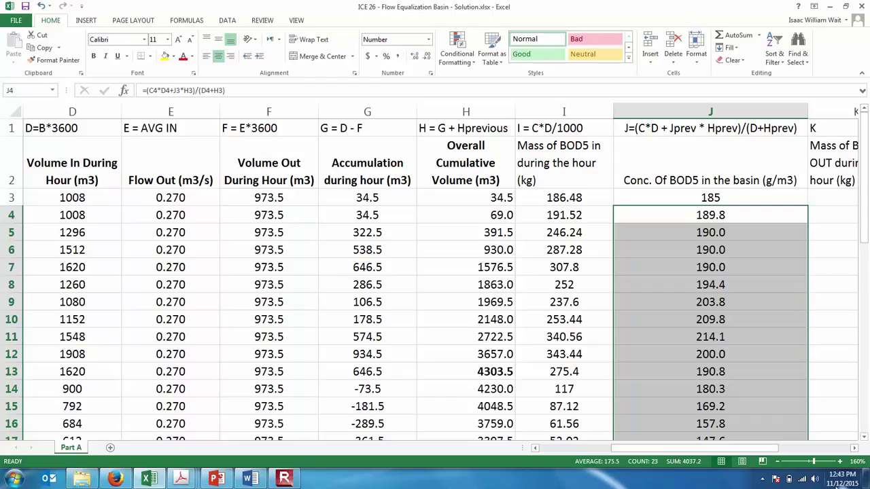
left_click(778, 463)
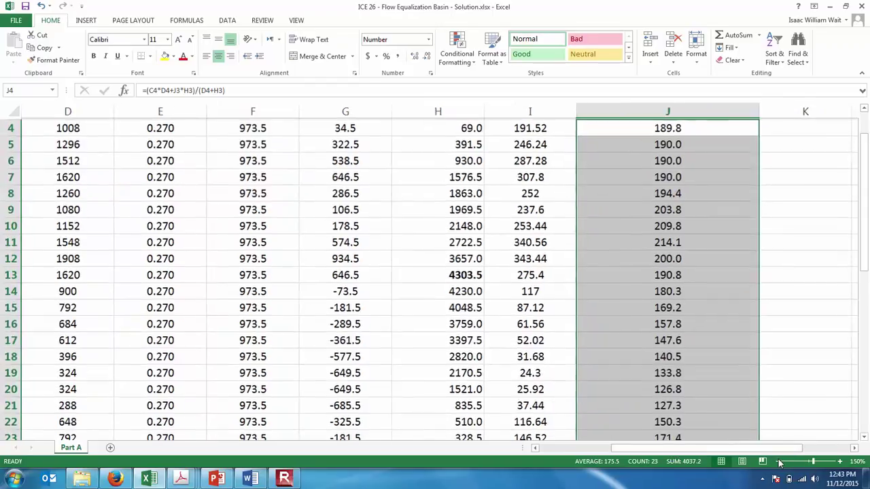
left_click(778, 462)
left_click(778, 462)
left_click(777, 463)
left_click(778, 462)
left_click_drag(863, 251, 863, 242)
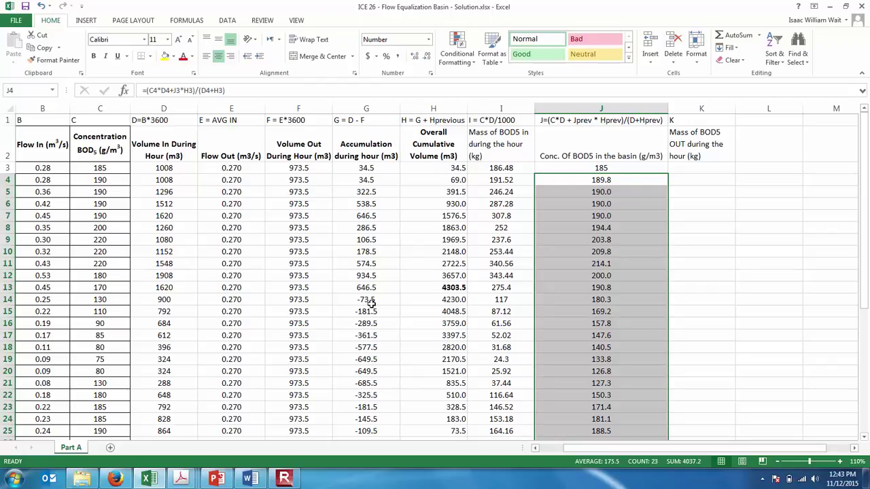
Complete the formula description in K1 so that it reads K=F*J/1000.
left_click(709, 170)
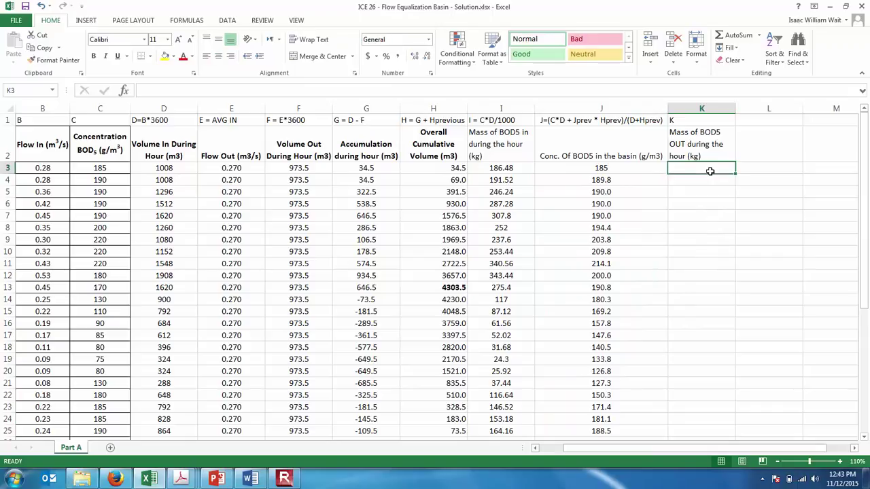
key("Up")
key("Up")
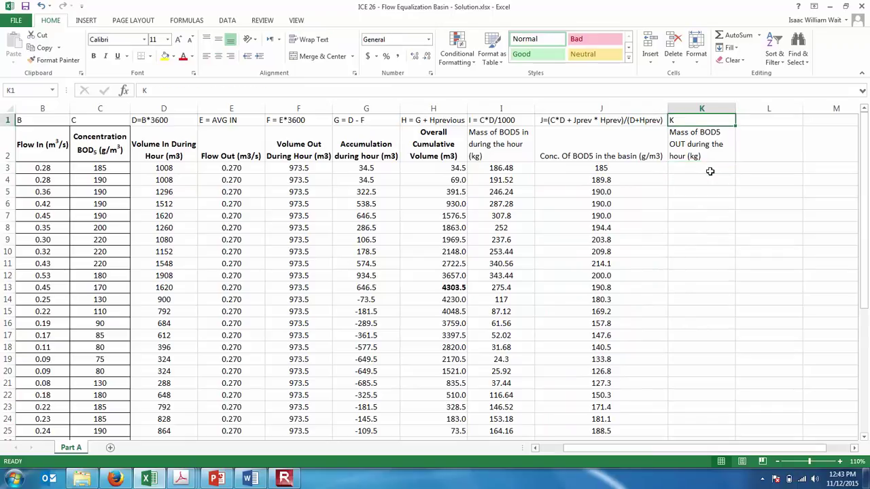
left_click(718, 88)
type("=")
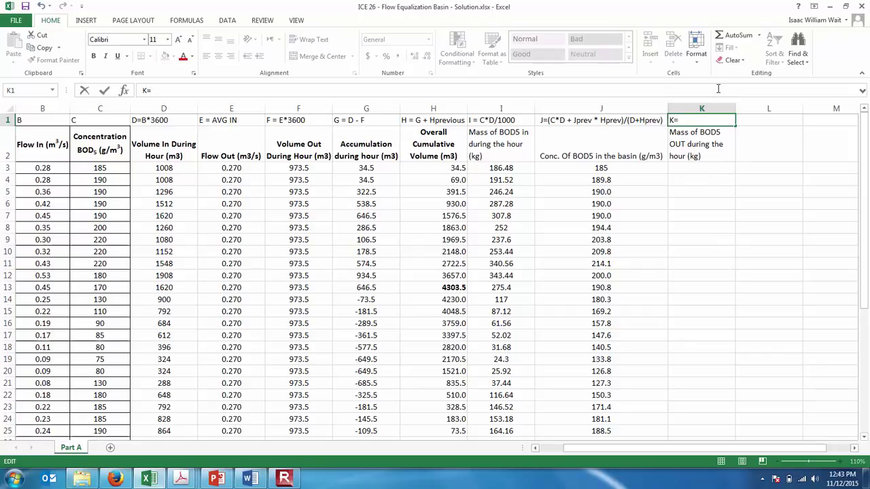
type("F*J")
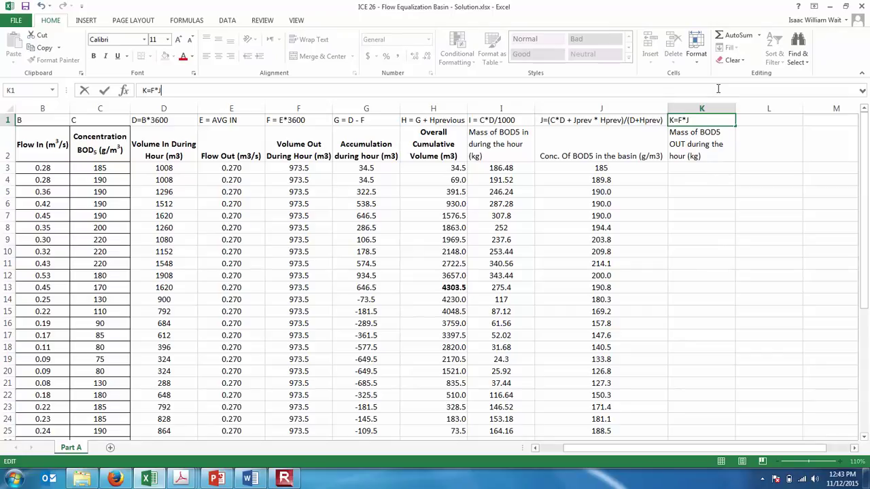
type("/1000")
key("Return")
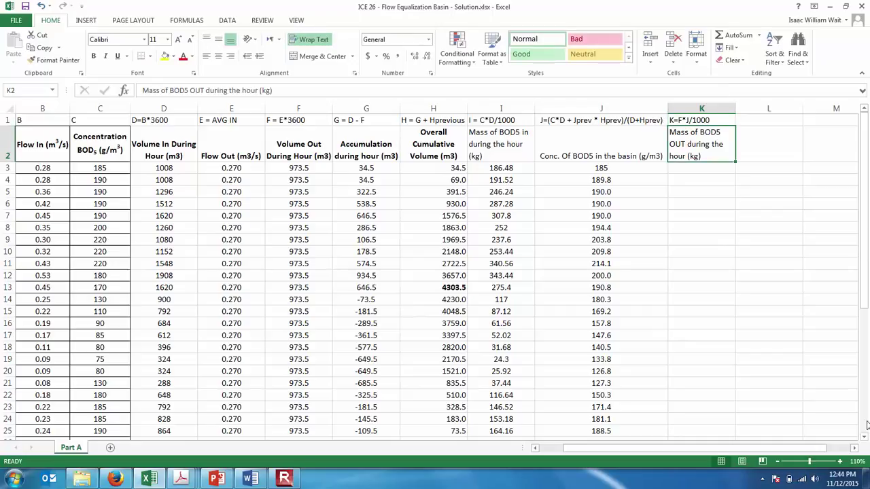
Enter the BOD5 mass-out formula =F3*J3/1000 in K3 for the first hour.
left_click(841, 462)
left_click(841, 463)
left_click(841, 462)
left_click(841, 463)
left_click(840, 462)
left_click(841, 462)
left_click(840, 463)
left_click(841, 462)
left_click_drag(865, 235, 866, 219)
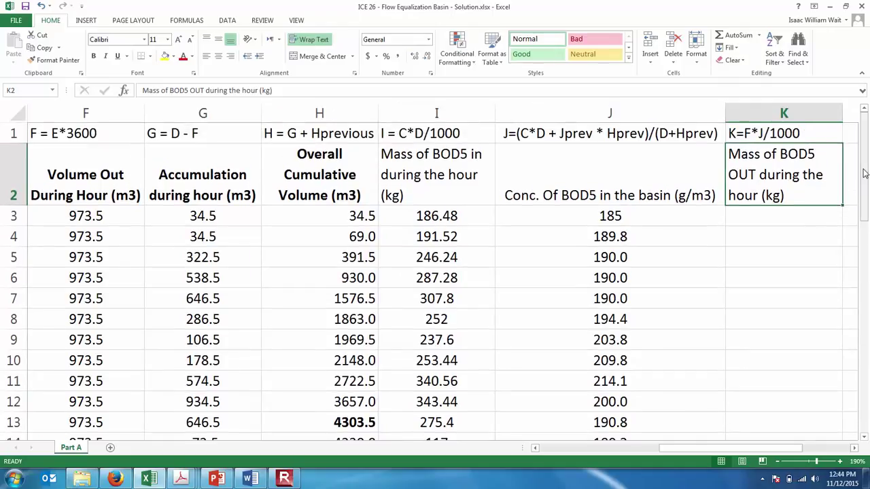
left_click(797, 215)
type("=")
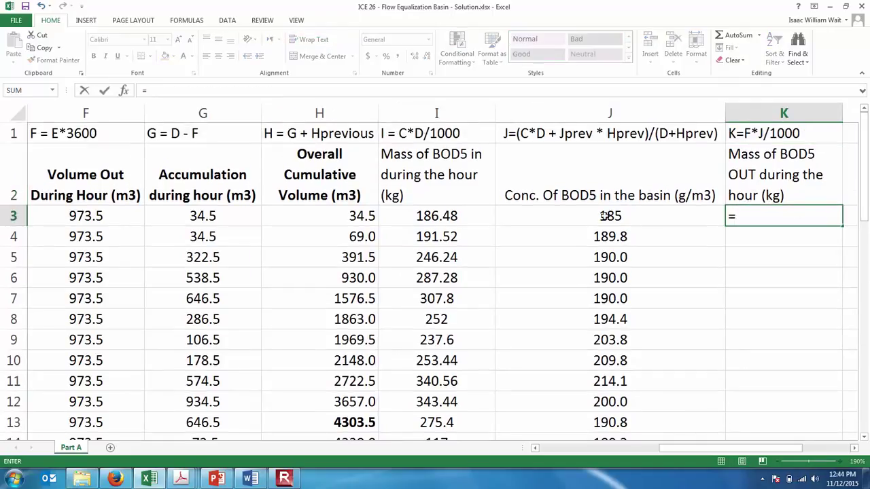
left_click(125, 214)
type("*")
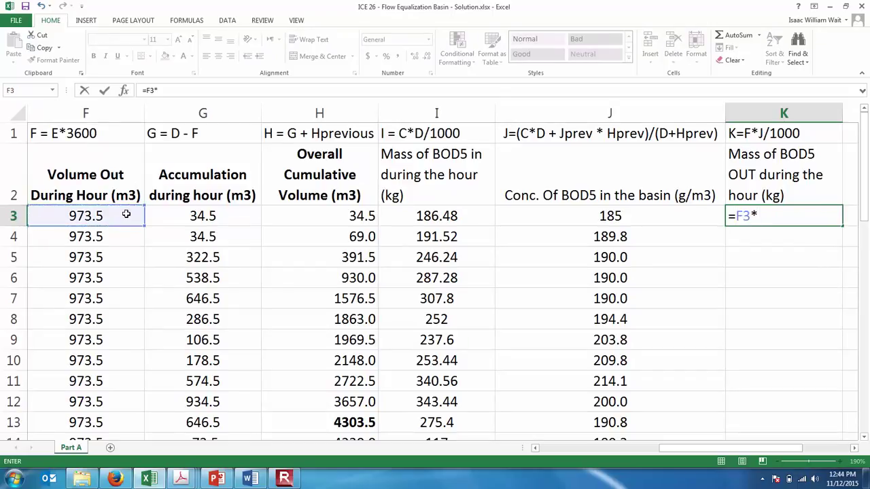
left_click(554, 216)
type("/")
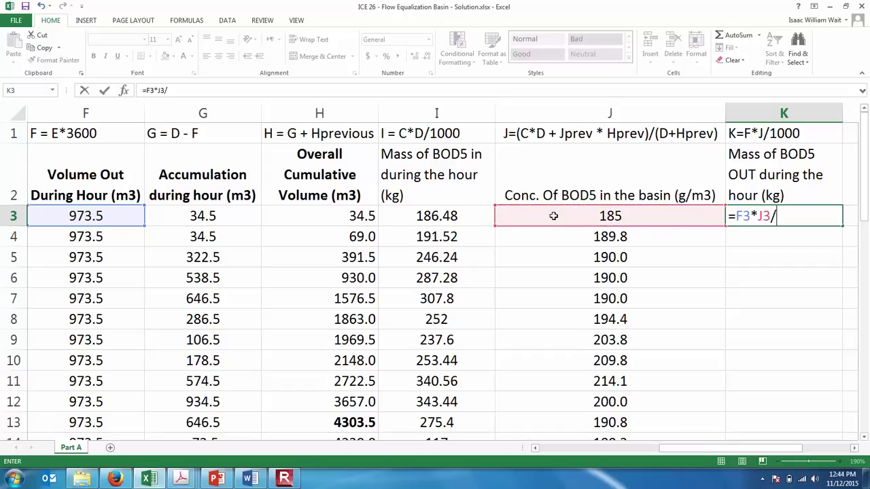
type("1000")
key("Return")
Format K3 centred with one decimal place and fill its mass-out formula down column K through the last hourly row.
left_click(779, 221)
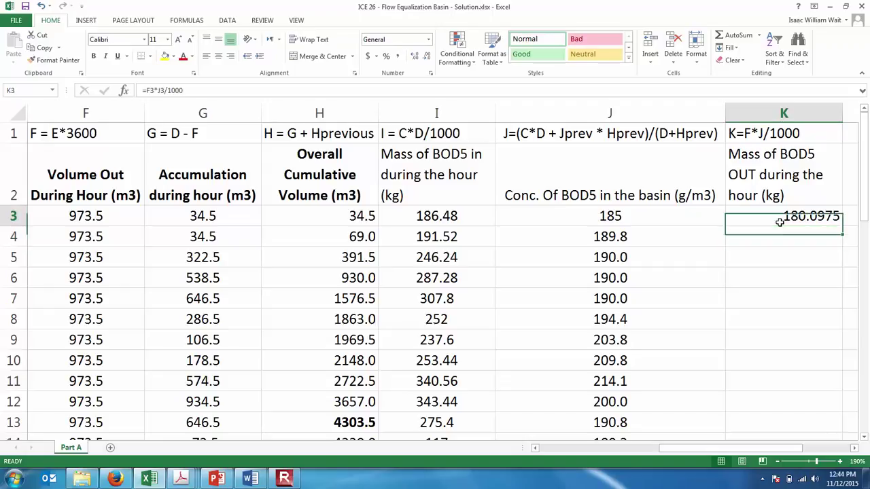
left_click(582, 53)
key("ctrl+z")
left_click(426, 57)
left_click(427, 57)
left_click(427, 57)
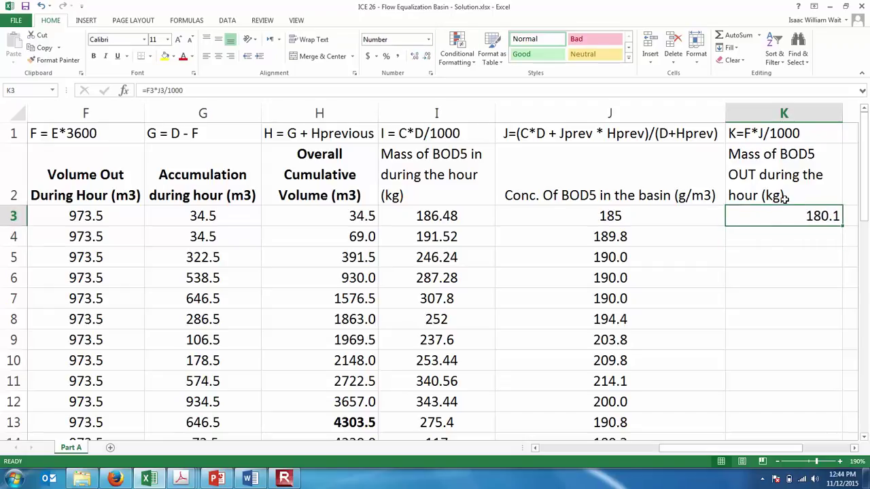
left_click(219, 56)
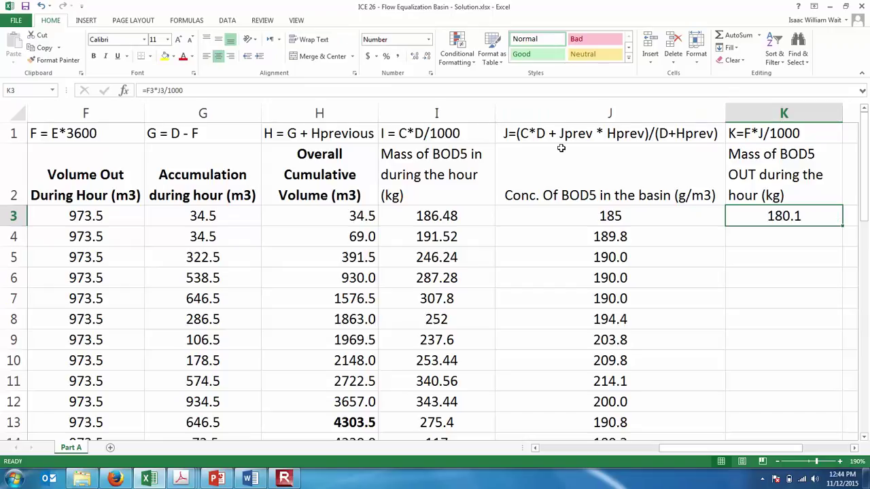
double_click(843, 230)
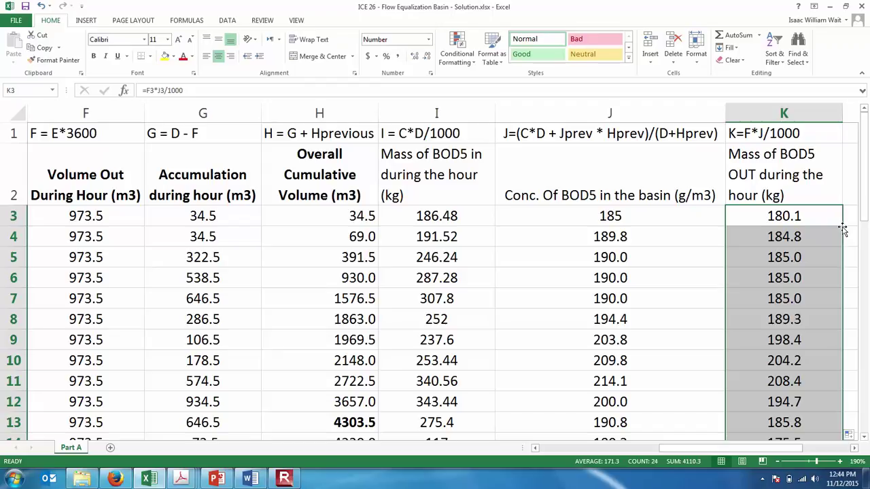
Compare the hourly BOD5 mass in (column I) with the mass out (column K) across the peak and low hours.
left_click(436, 378)
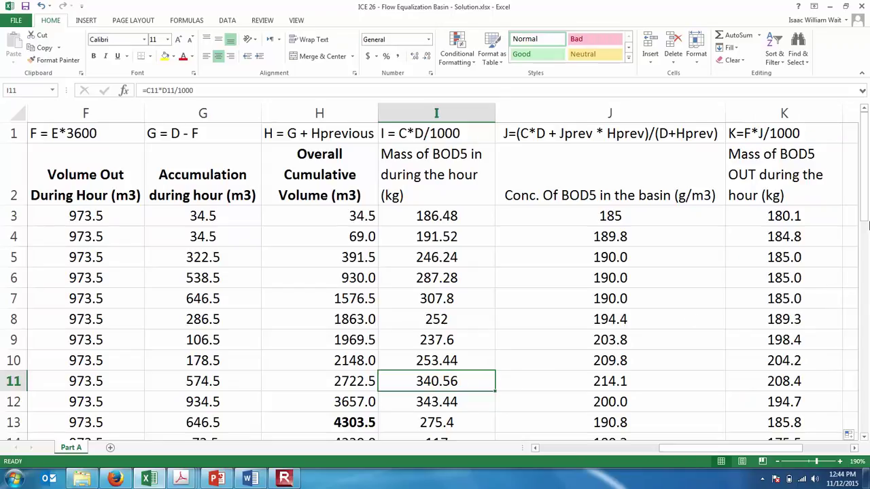
left_click_drag(864, 204, 867, 247)
left_click(477, 398)
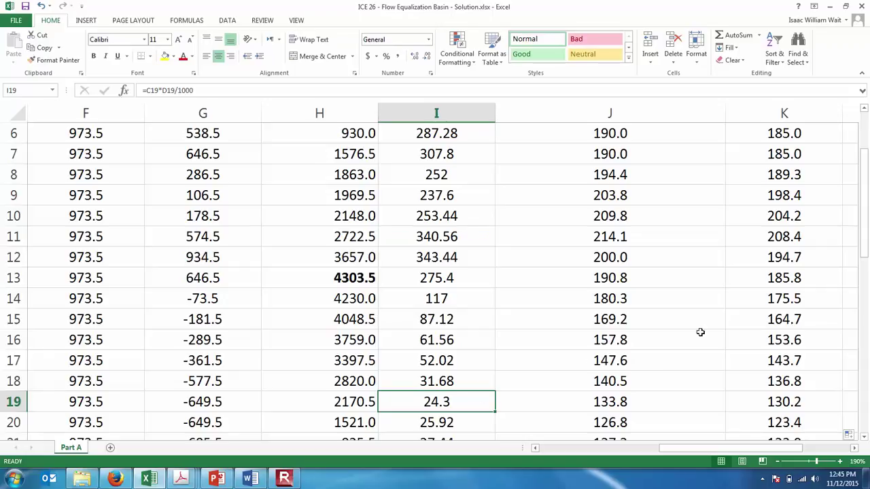
left_click_drag(865, 196, 865, 175)
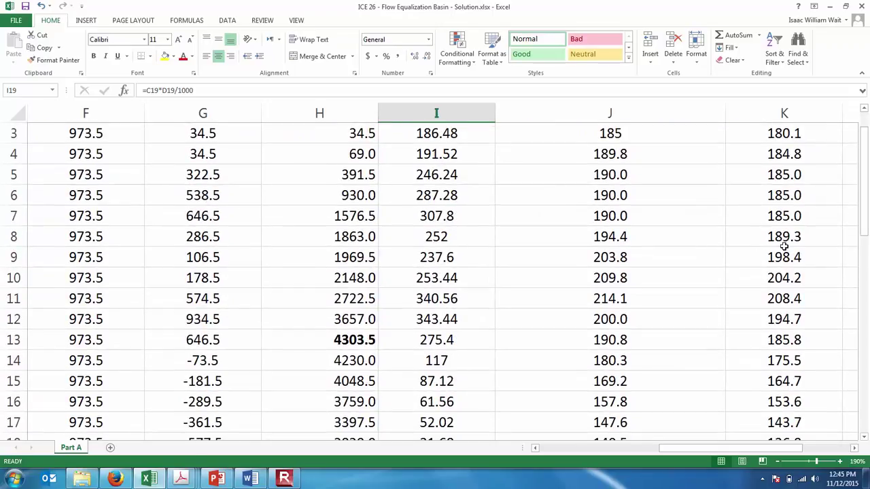
left_click_drag(865, 195, 866, 192)
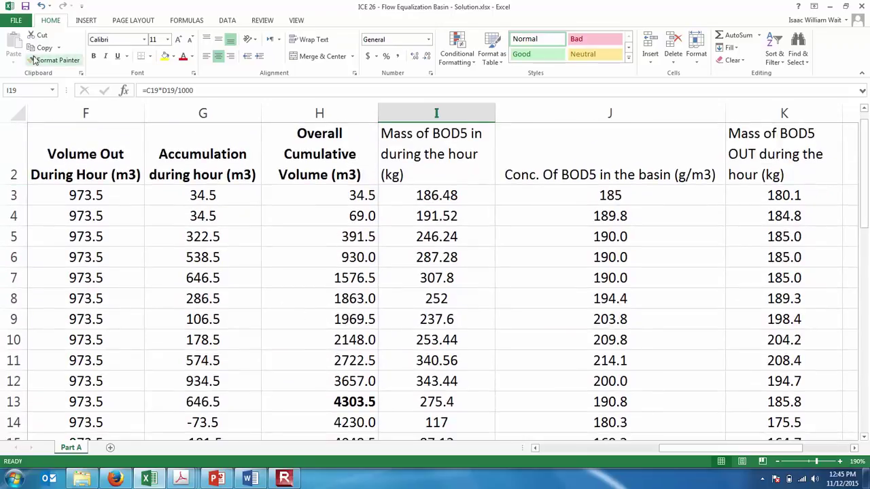
Try to open the recent workbook ICE 26 - Flow Equalization Basin - Solution.xlsx from the 2015 Fall course folder.
left_click(16, 20)
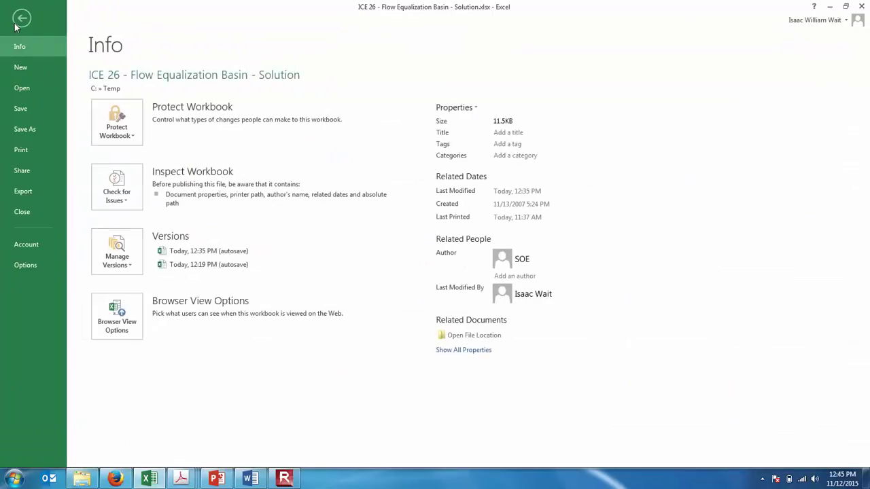
left_click(23, 89)
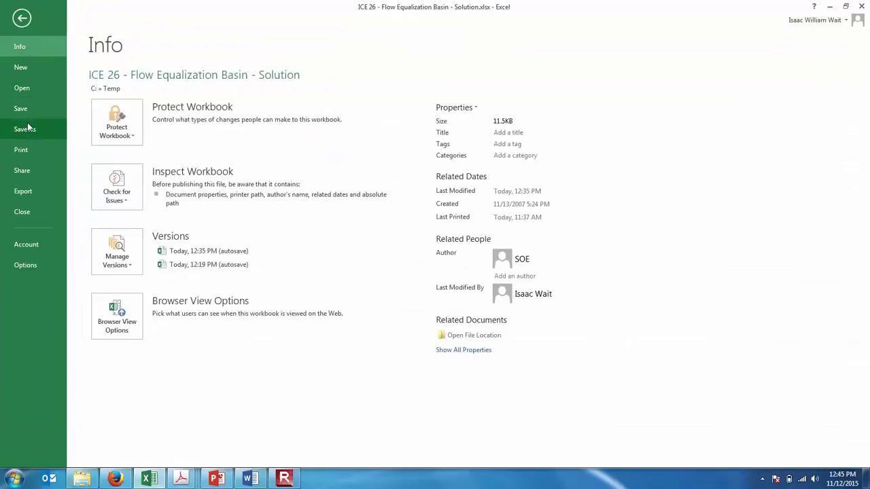
left_click(32, 91)
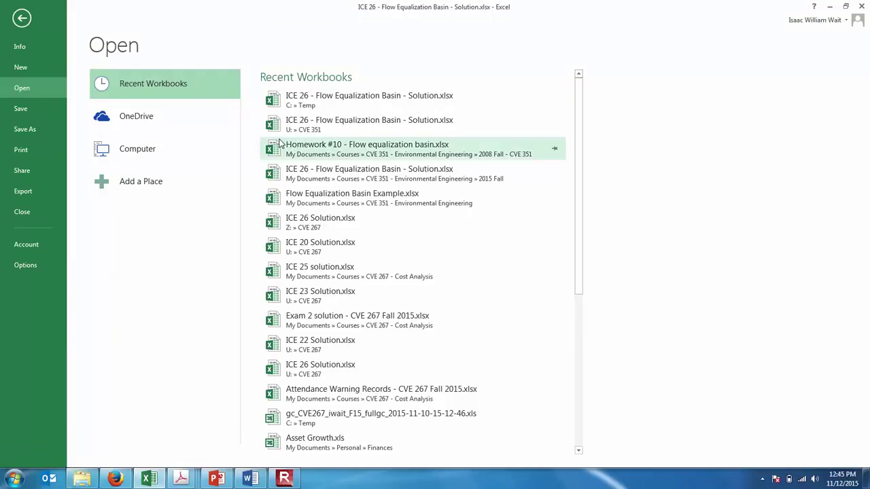
left_click(314, 181)
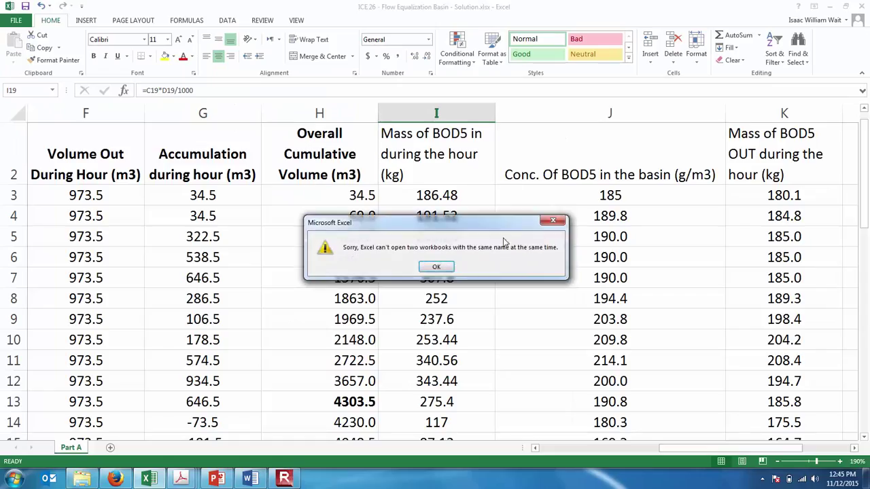
left_click(438, 269)
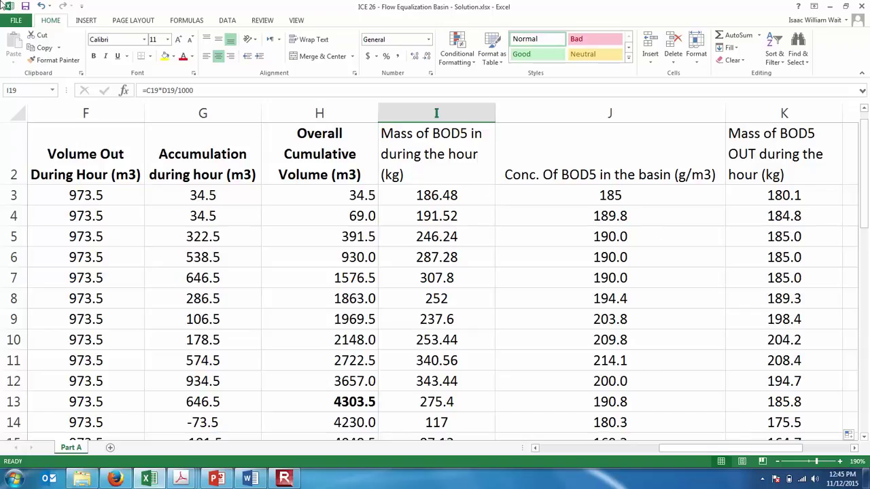
Save the workbook, and save it again in C:\Temp under the file name ice.
left_click(25, 5)
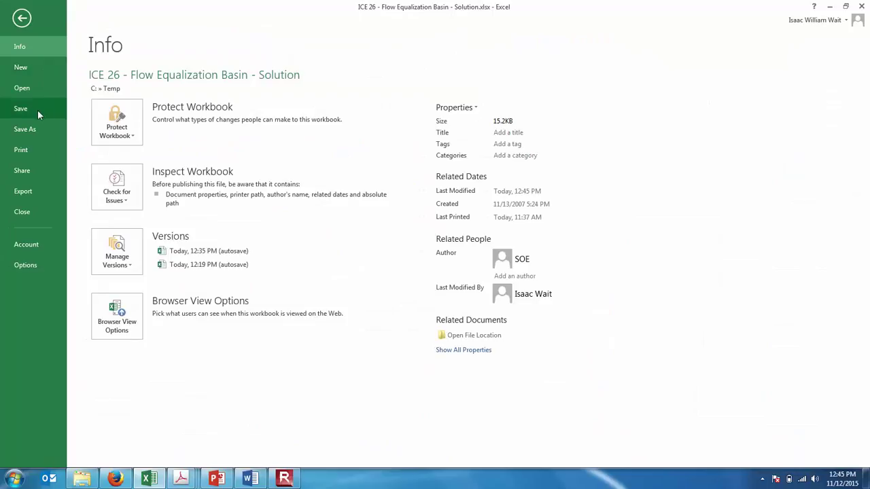
left_click(27, 129)
left_click(280, 341)
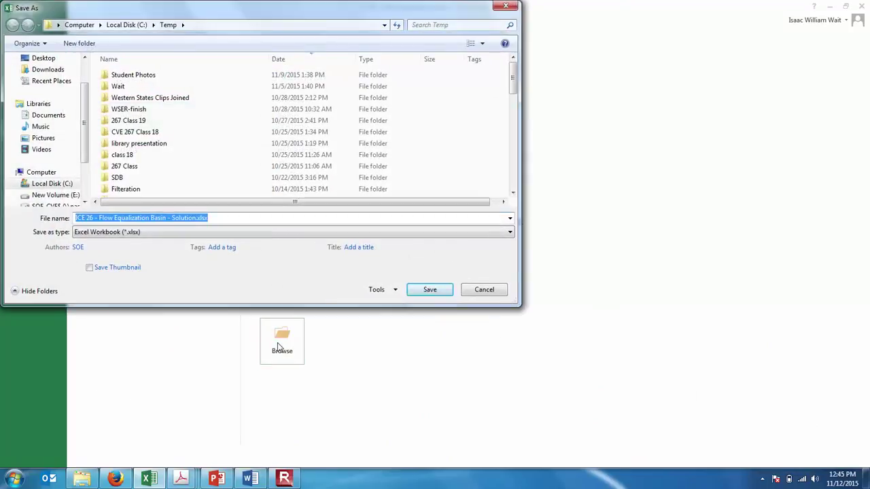
type("ice")
key("Return")
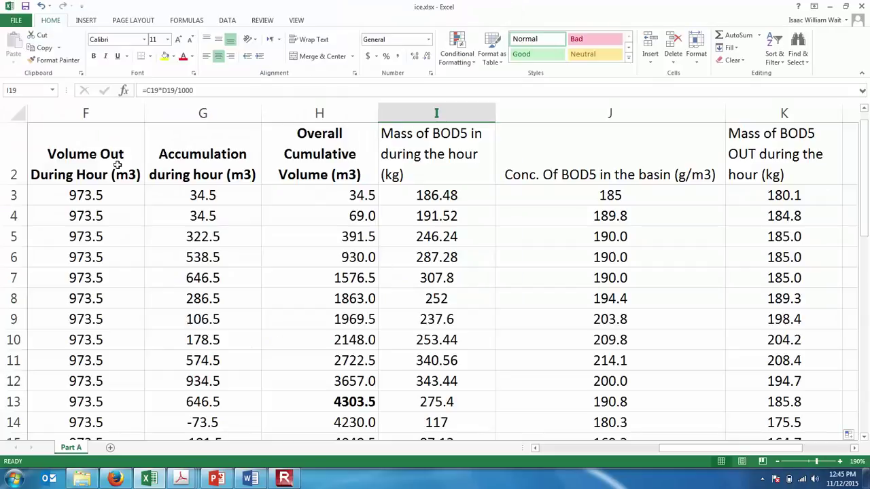
Open the recent workbook Flow Equalization Basin Example.xlsx to view it, and close it without saving changes.
left_click(15, 20)
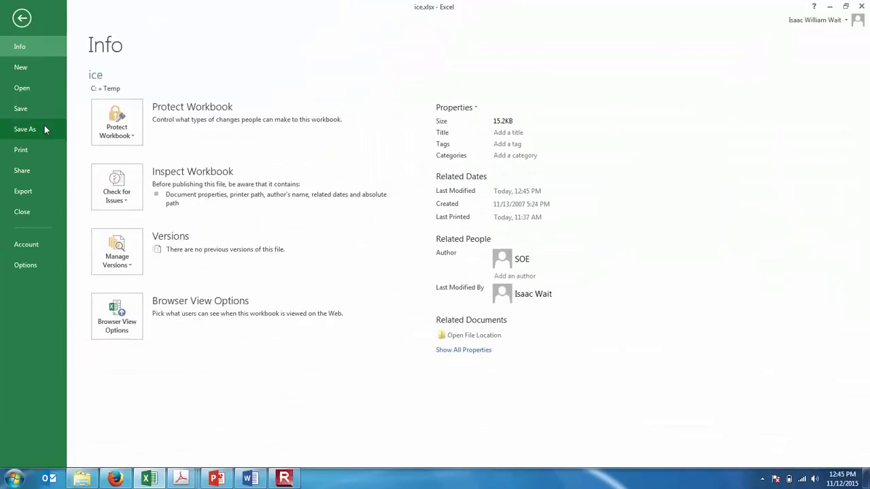
left_click(39, 89)
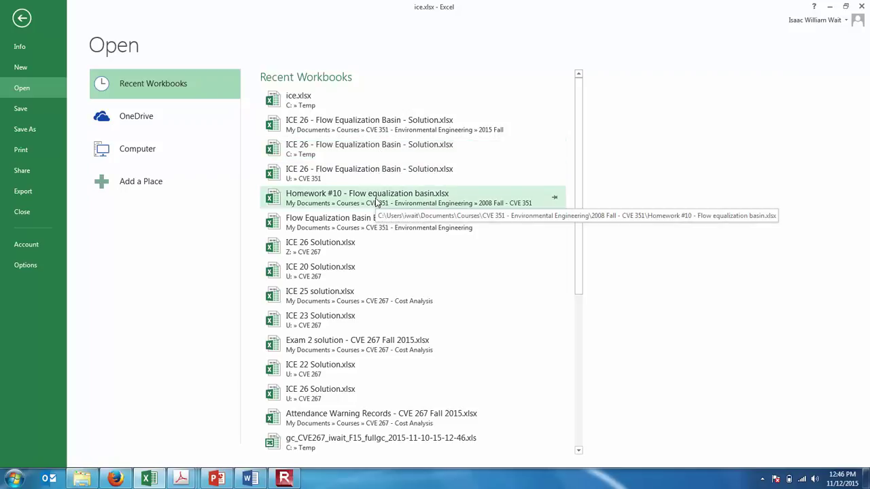
left_click(369, 227)
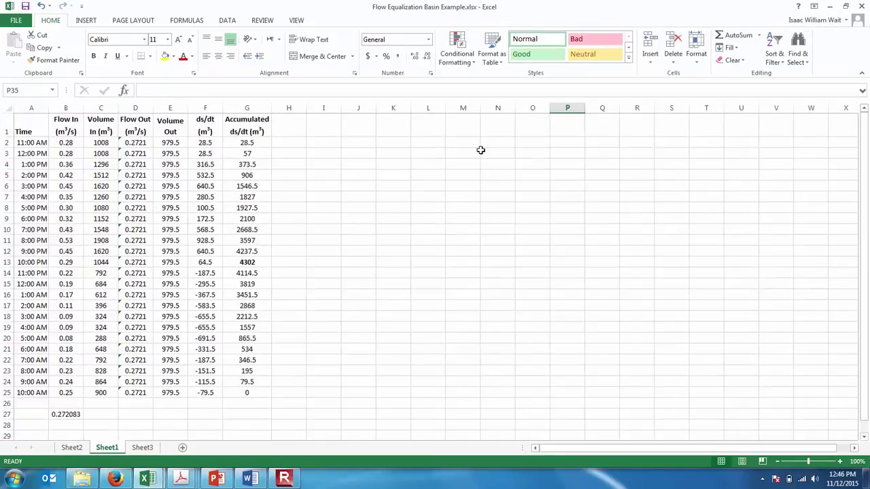
left_click(859, 6)
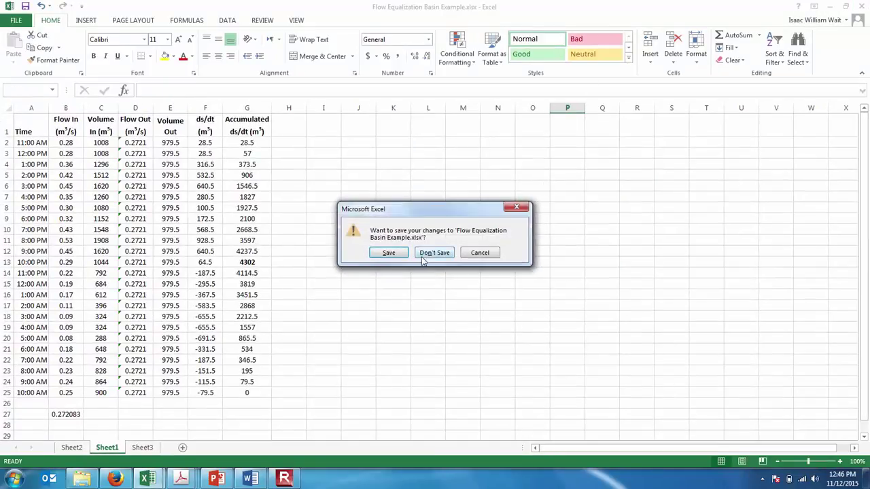
left_click(423, 254)
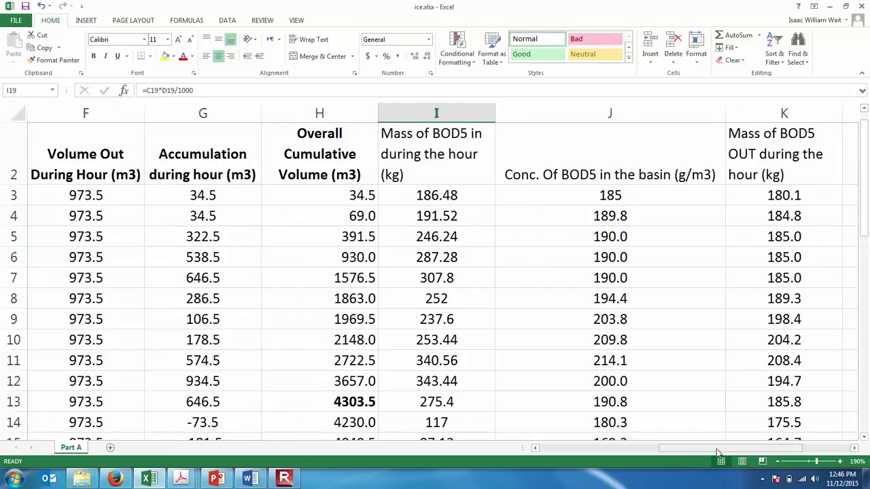
Insert a scatter chart with smooth lines and no markers on the Part A sheet, and move it over the empty columns beyond the table.
left_click_drag(719, 452, 775, 452)
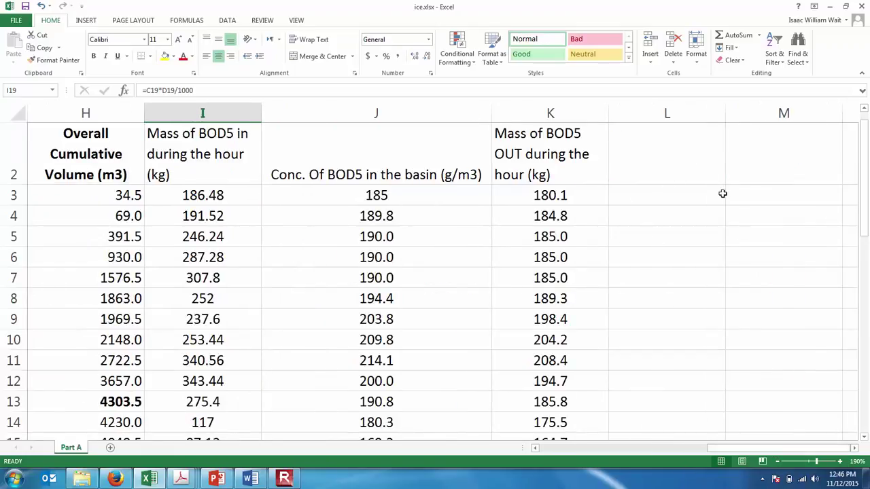
left_click(776, 461)
left_click(776, 462)
left_click(776, 461)
left_click(776, 462)
left_click(684, 202)
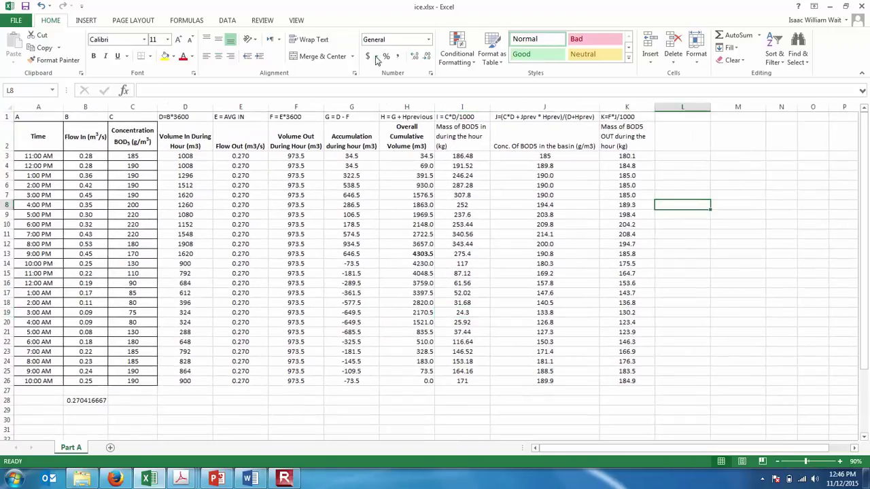
left_click(87, 22)
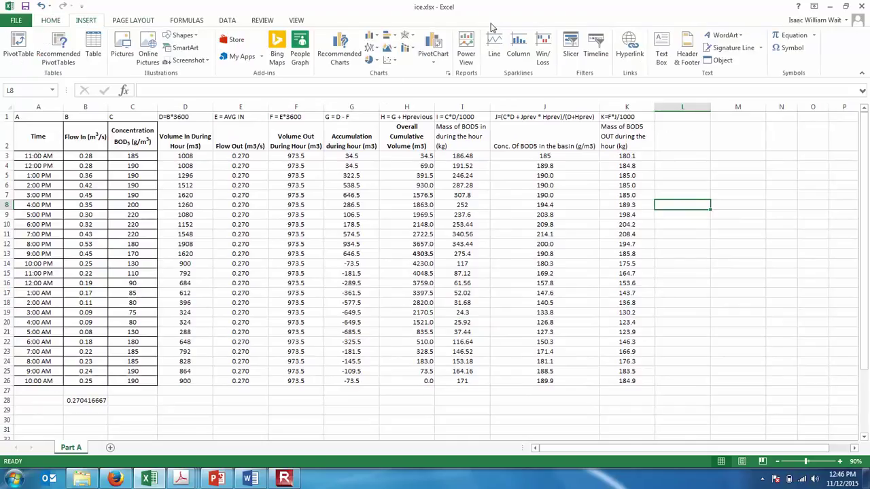
left_click(389, 60)
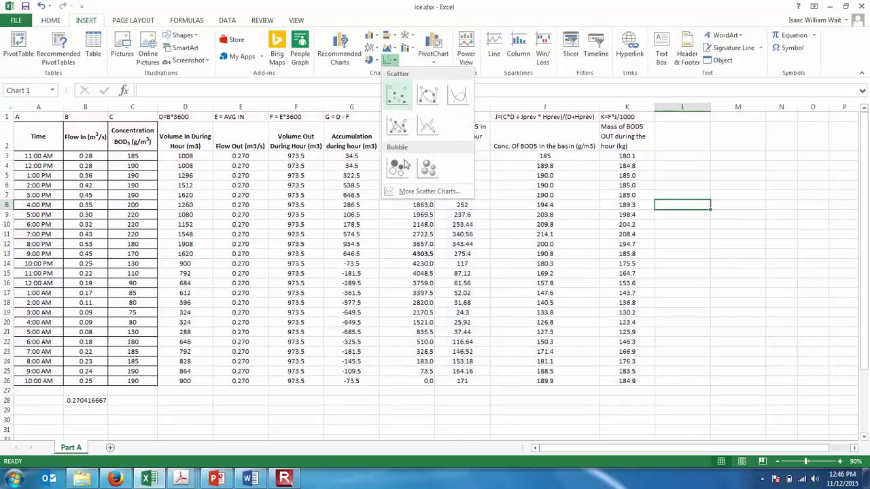
left_click(458, 95)
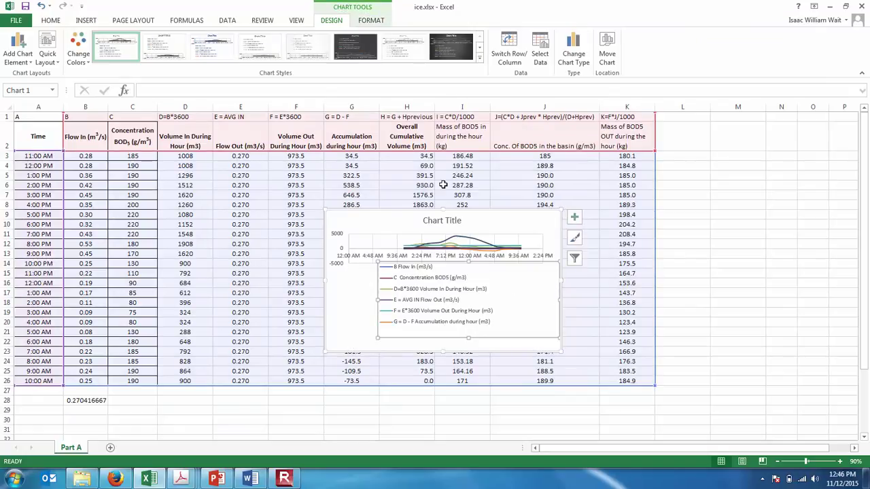
left_click_drag(495, 220, 801, 200)
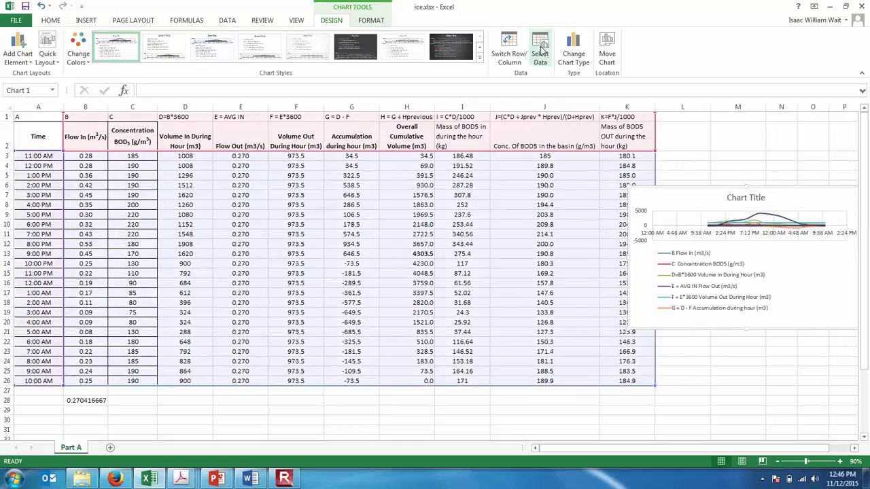
Remove all the automatically included data series from the new chart's data source.
left_click(540, 53)
left_click(367, 194)
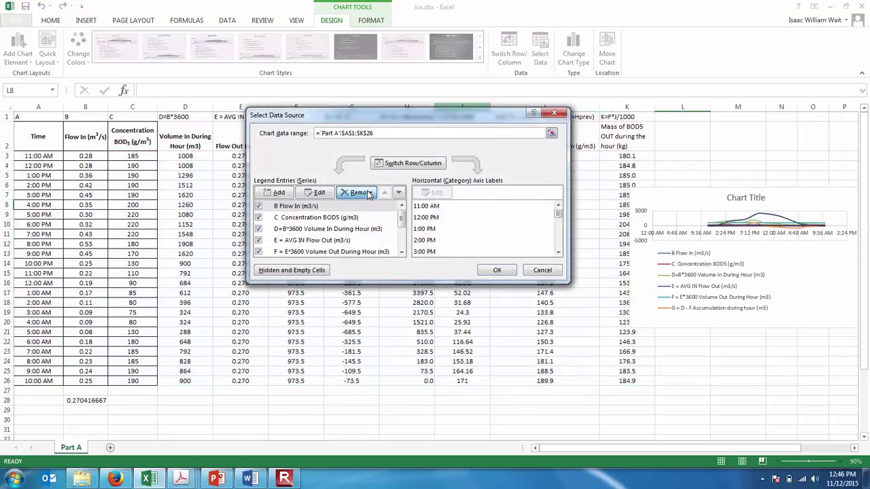
left_click(367, 194)
left_click(367, 194)
left_click(358, 195)
left_click(358, 195)
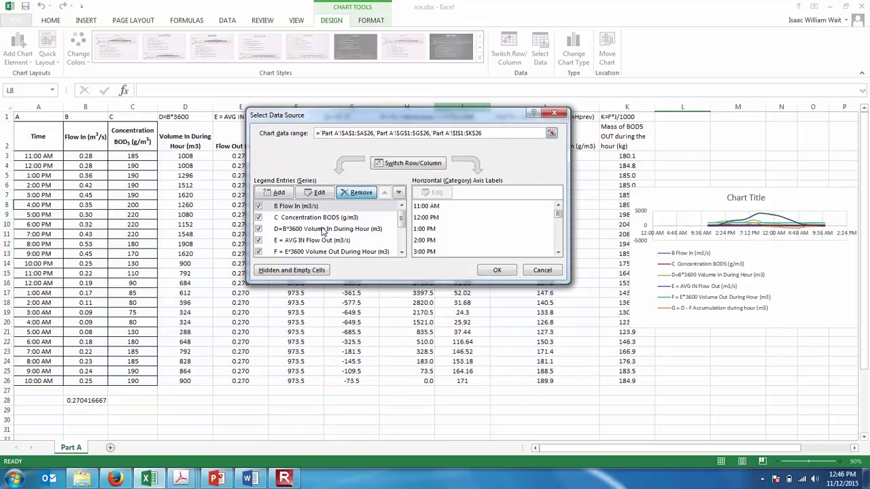
left_click(325, 231)
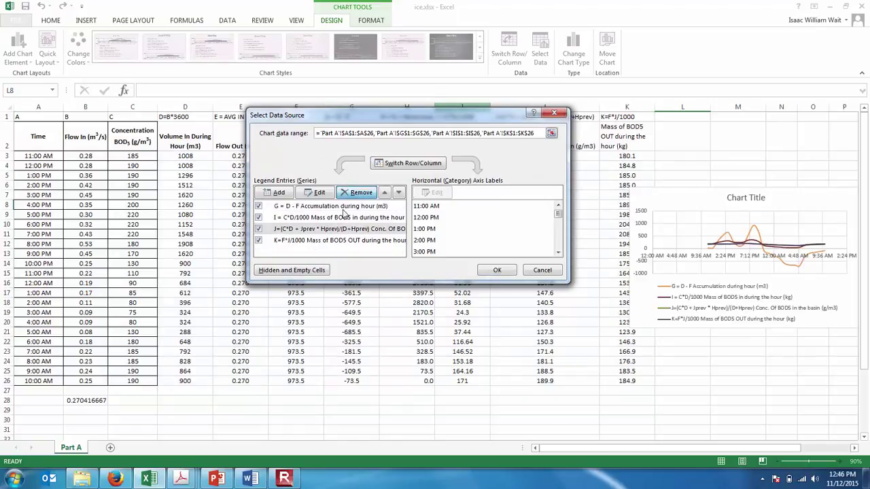
left_click(356, 195)
left_click(356, 194)
left_click(356, 193)
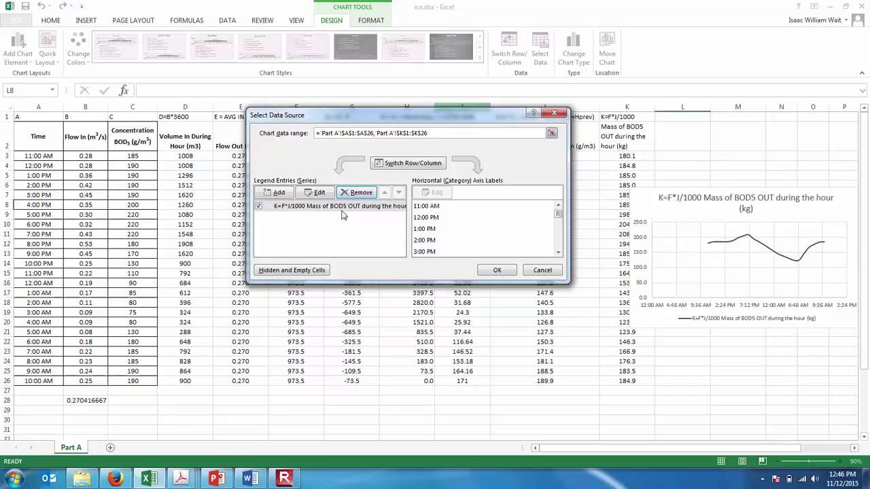
left_click(357, 193)
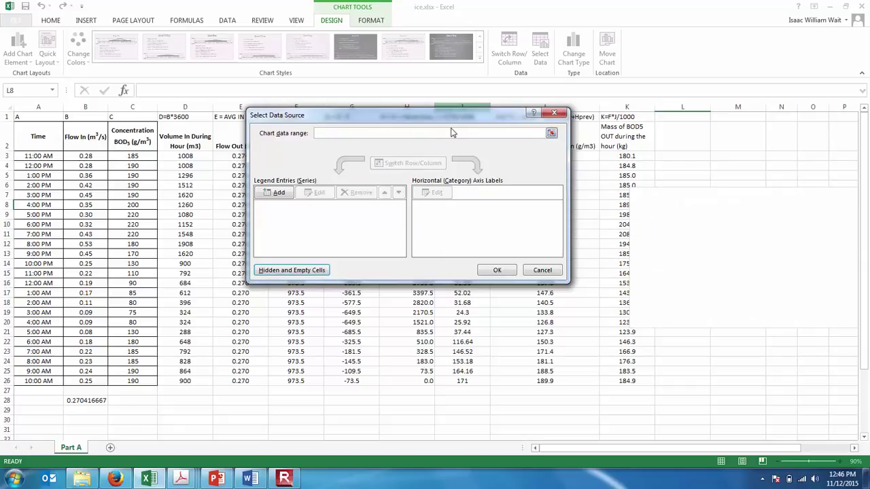
Add a chart series with the times A3:A26 as X values and the BOD5 mass in, I3:I26, as Y values.
left_click(279, 193)
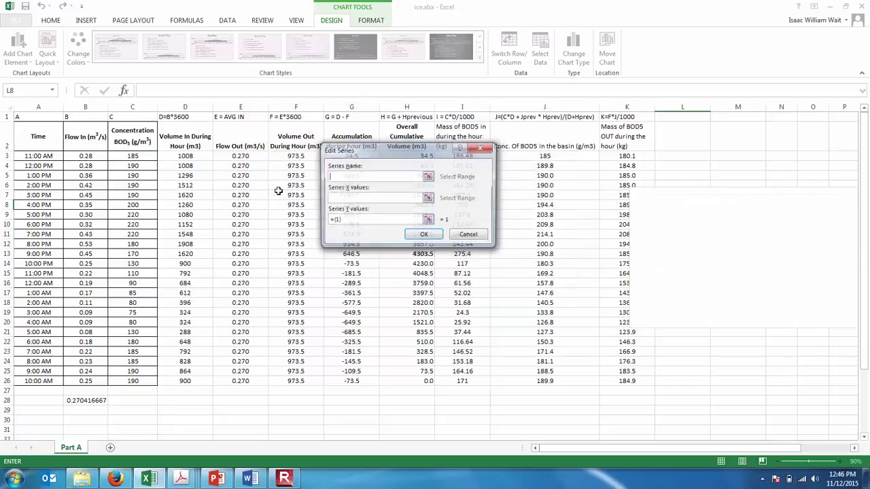
left_click(428, 198)
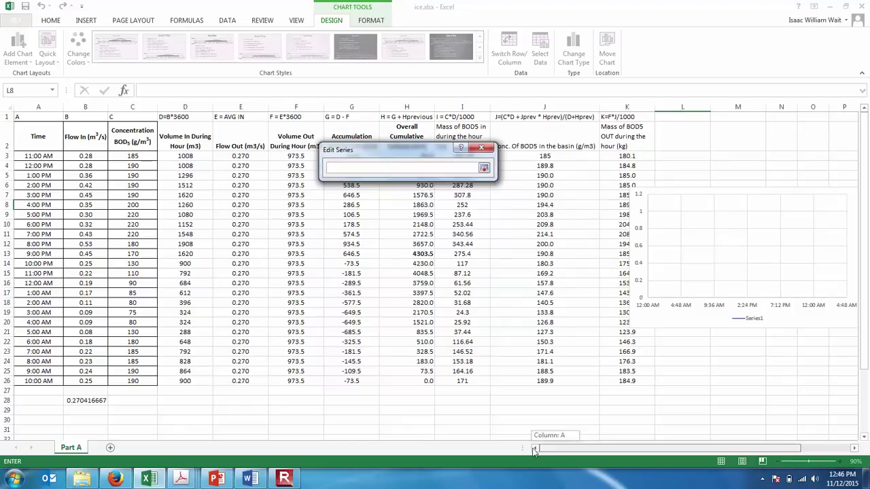
left_click_drag(42, 157, 42, 382)
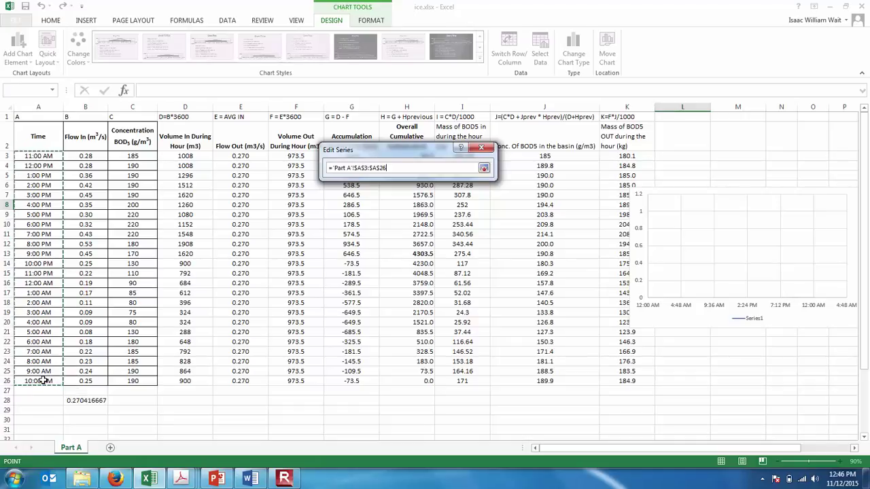
left_click(483, 167)
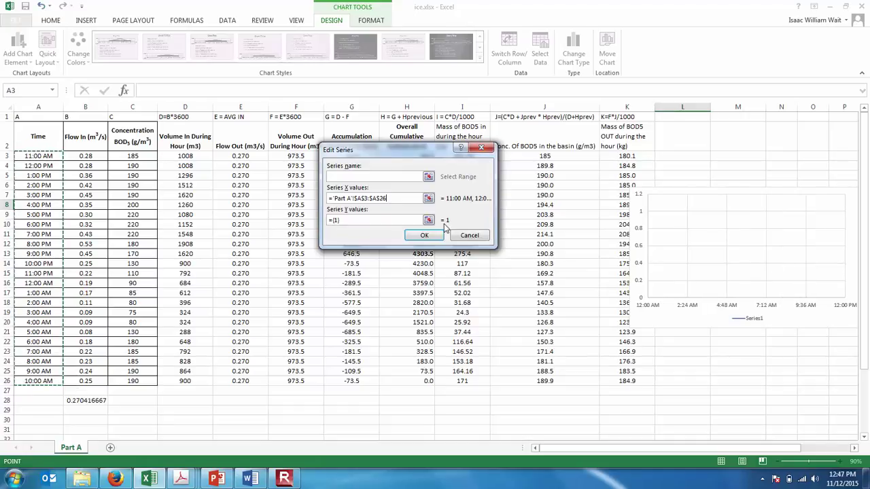
left_click(428, 220)
left_click_drag(420, 152, 321, 130)
left_click_drag(463, 158, 459, 382)
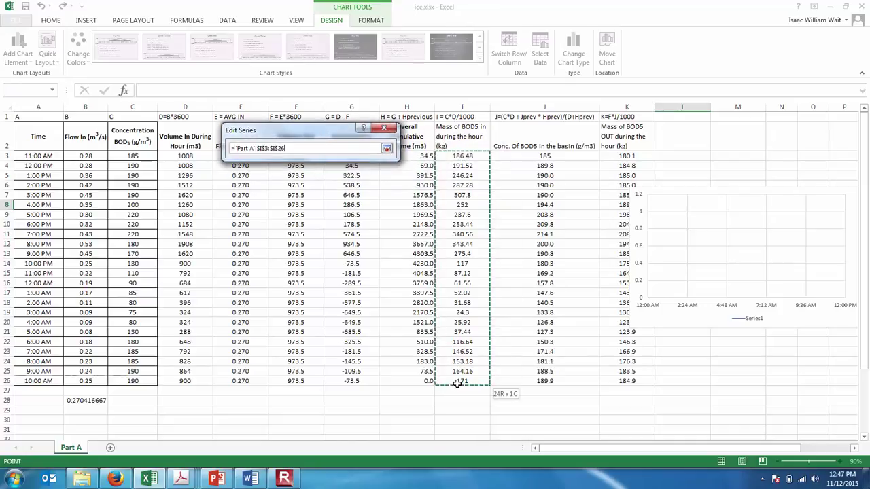
left_click(387, 149)
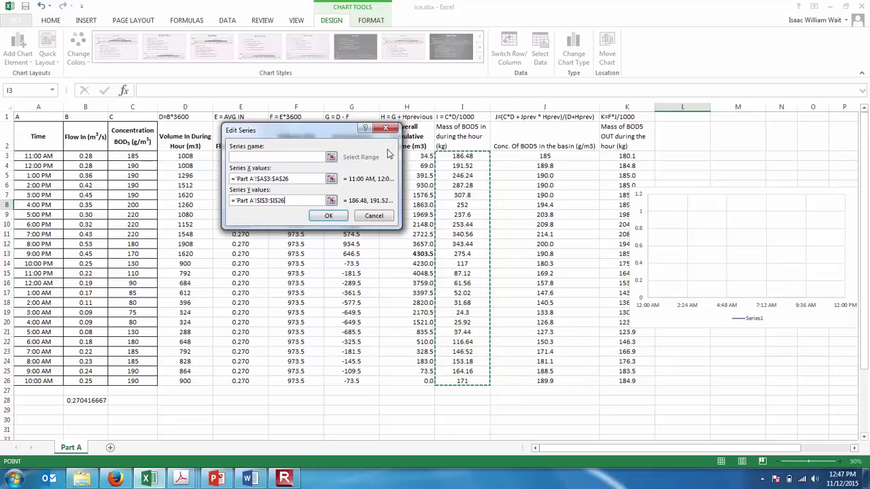
left_click(329, 216)
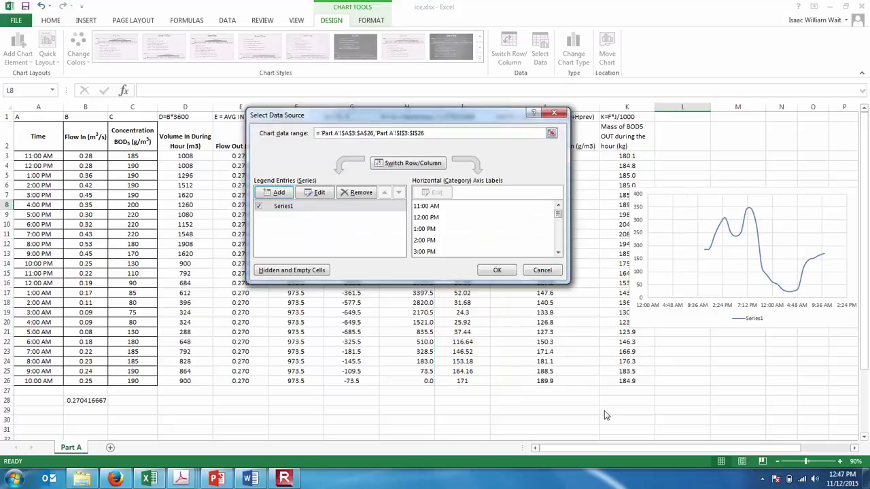
left_click(502, 270)
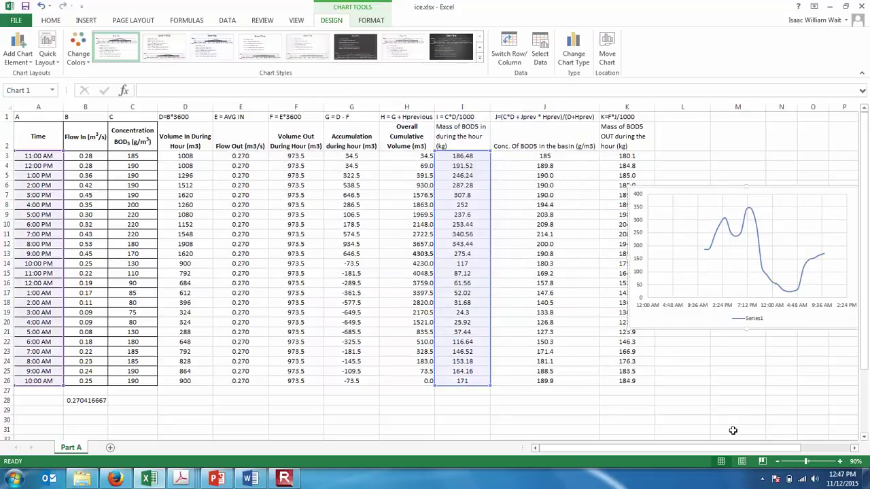
Move the chart clear of column K and delete its legend.
left_click_drag(735, 449, 794, 451)
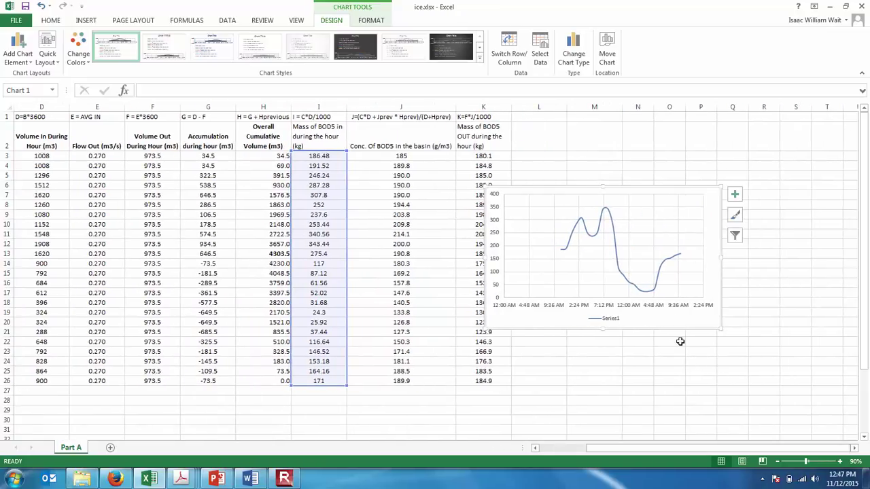
mouse_move(677, 318)
left_mouse_down()
mouse_move(721, 295)
mouse_move(710, 289)
left_mouse_up()
left_click(661, 299)
key("Delete")
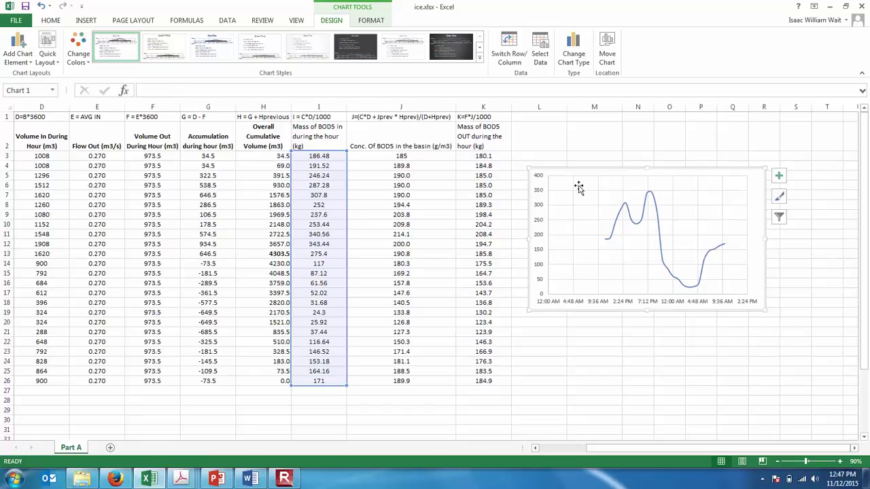
Add a second chart series with the times A3:A26 as X values and the BOD5 mass out, K3:K26, as Y values.
left_click(602, 191)
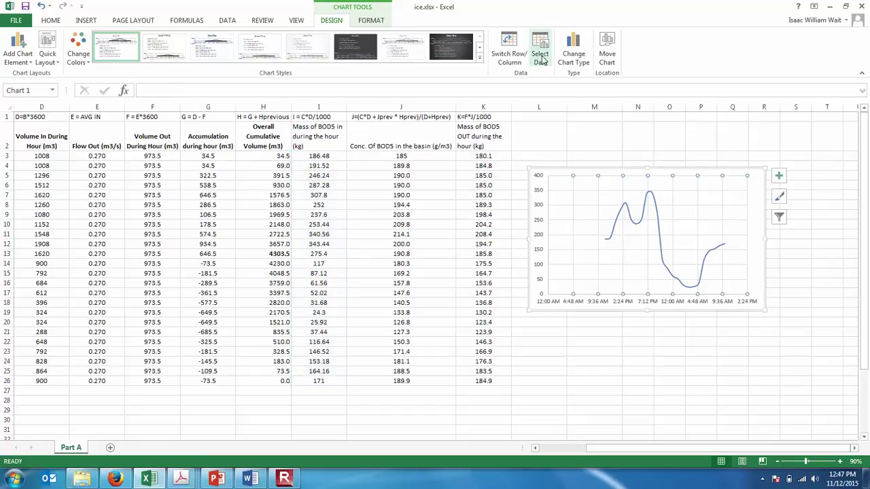
left_click(540, 58)
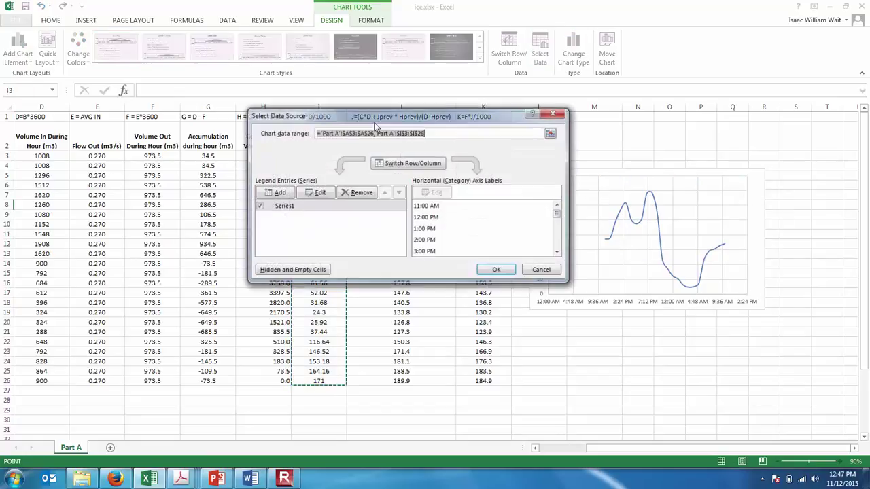
left_click(279, 193)
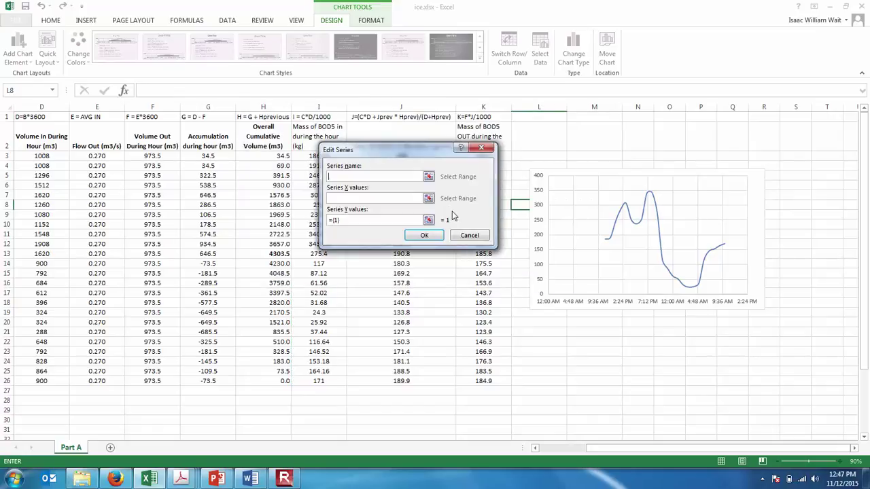
left_click(429, 198)
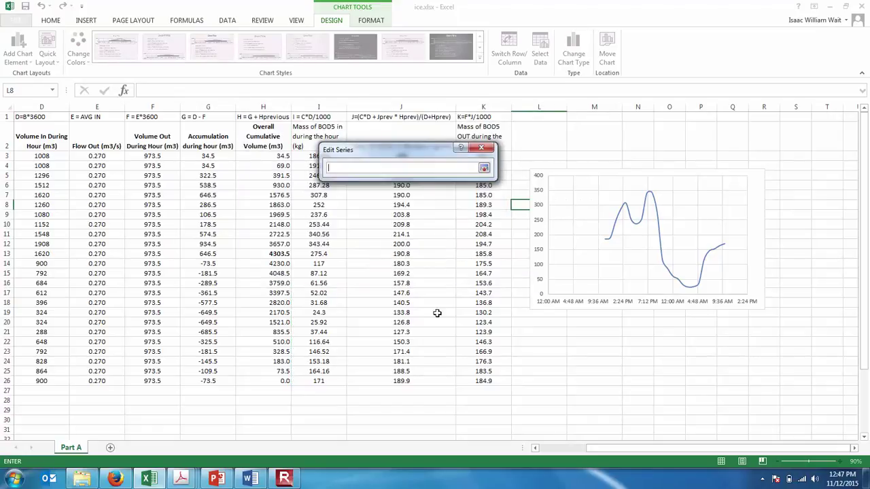
left_click(551, 449)
left_click_drag(36, 156, 43, 383)
left_click(484, 168)
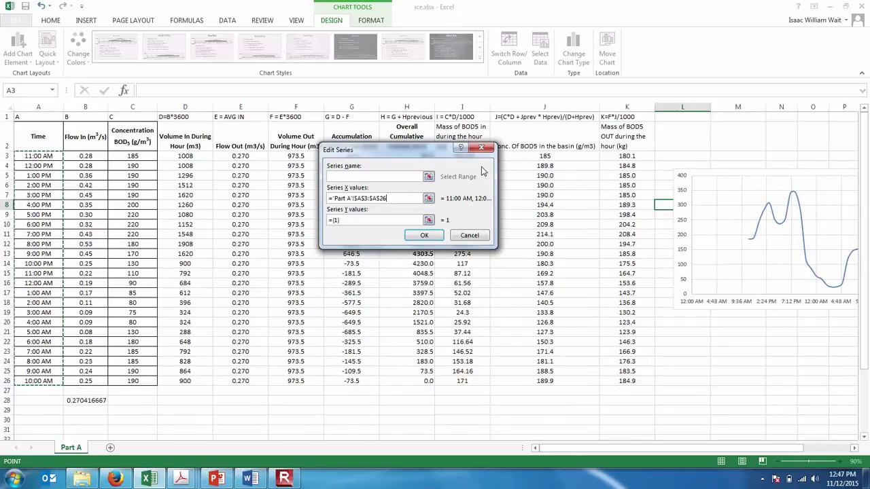
left_click(428, 220)
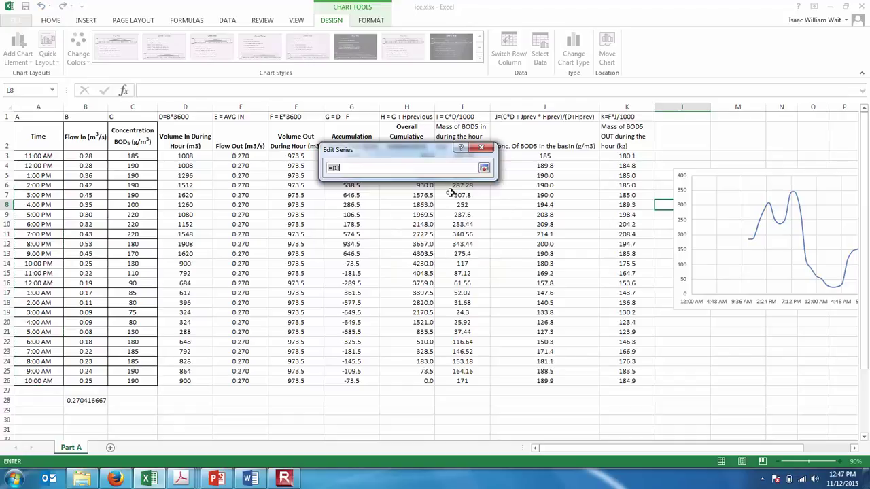
left_click_drag(457, 151, 431, 138)
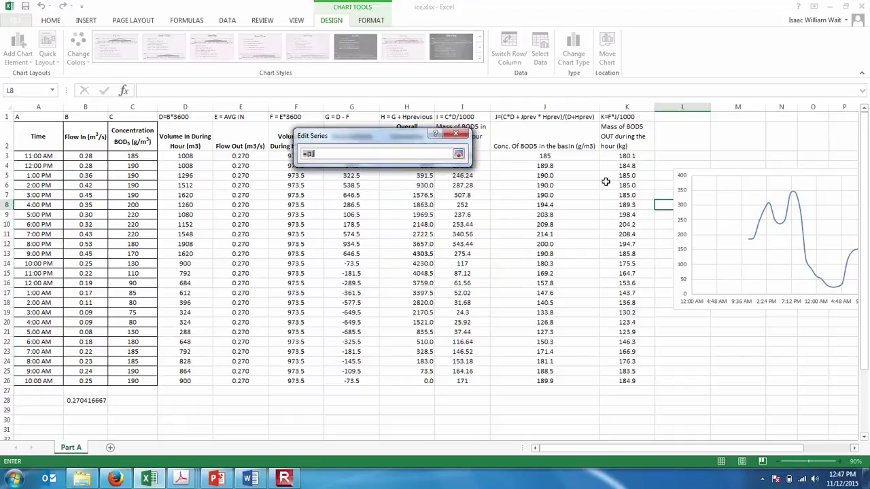
left_click_drag(622, 155, 626, 382)
left_click(458, 154)
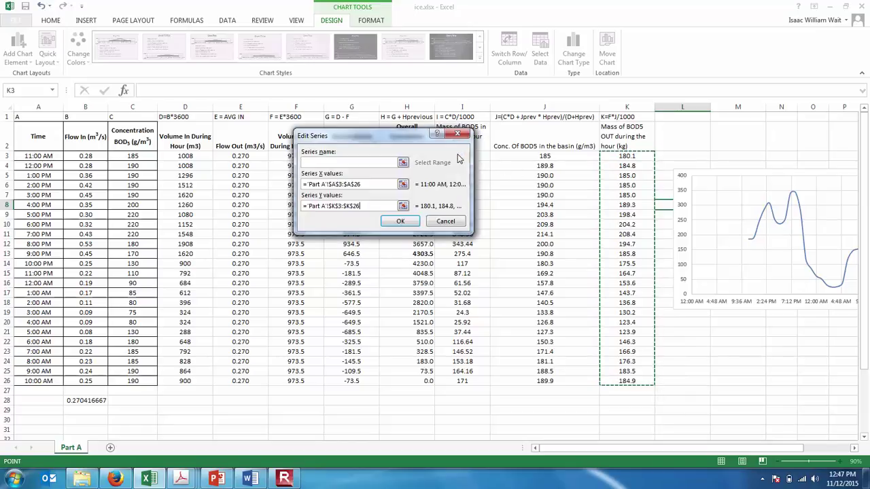
left_click(401, 221)
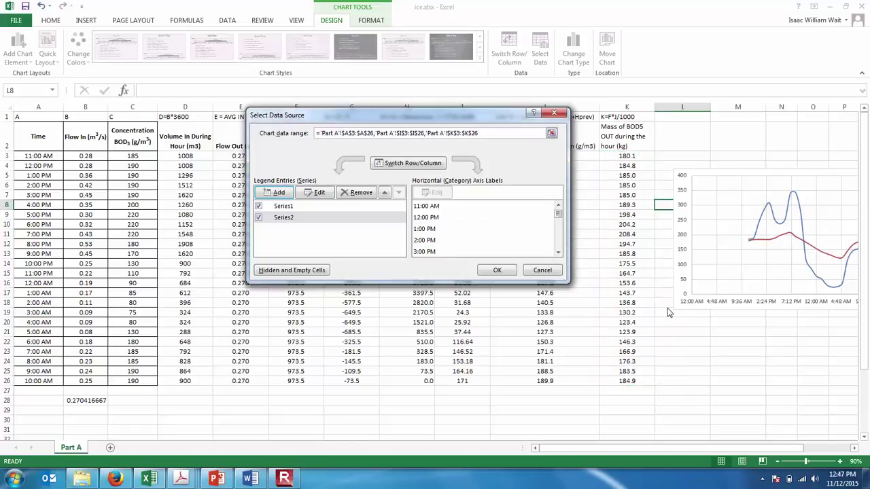
left_click(497, 270)
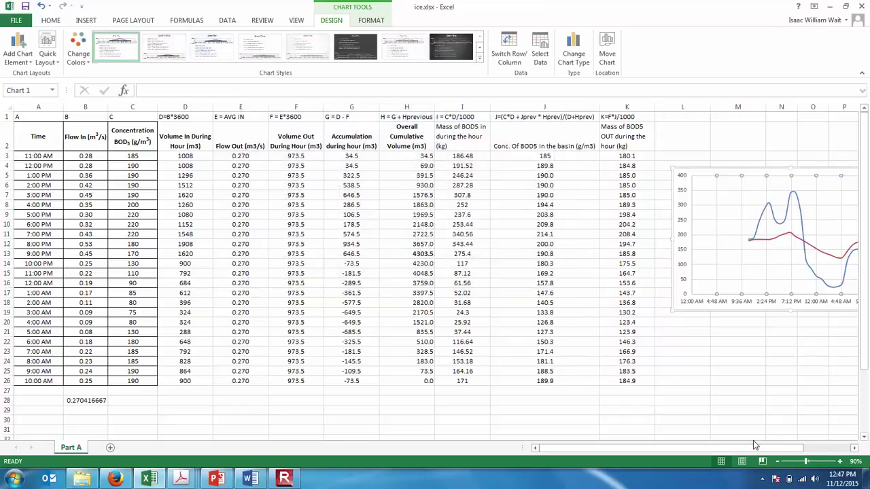
Examine the chart up close, comparing the hourly BOD5 mass-in curve with the mass-out curve over the day.
left_click_drag(760, 446, 806, 446)
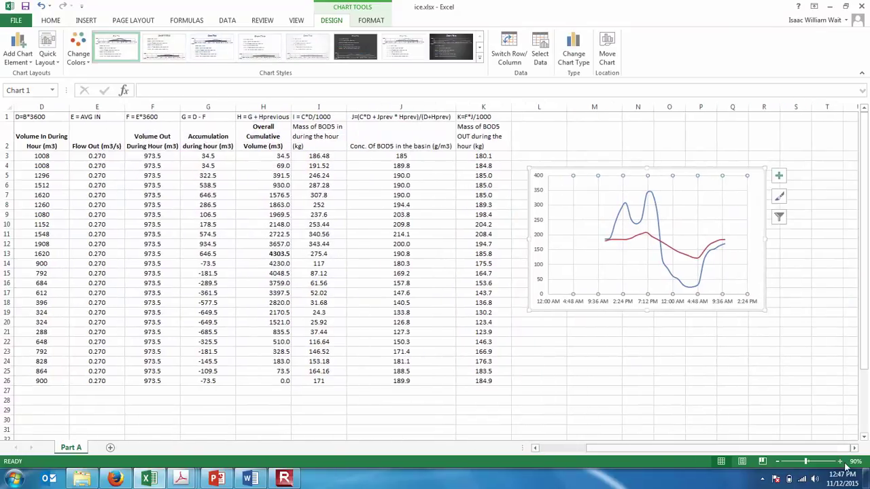
left_click(841, 462)
left_click(841, 462)
left_click(841, 462)
left_click(841, 462)
left_click(842, 462)
left_click(841, 462)
left_click(842, 463)
left_click(841, 462)
left_click(842, 462)
left_click(748, 353)
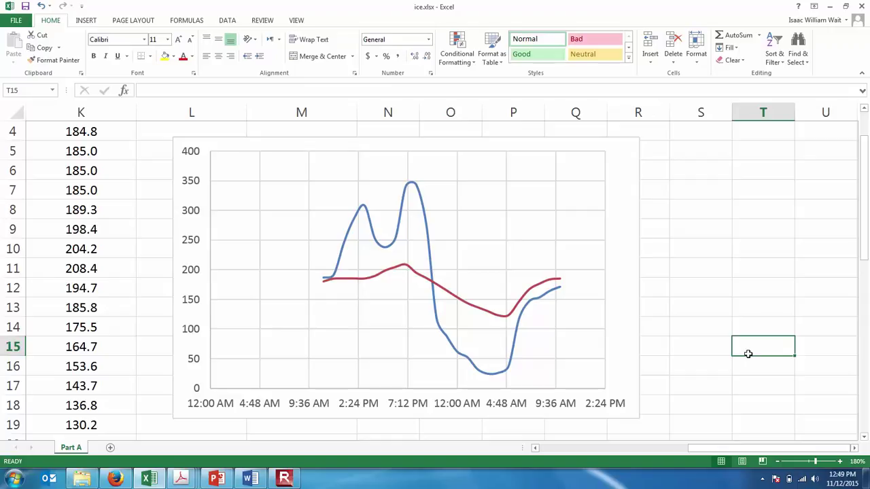
left_click(284, 479)
left_click(285, 478)
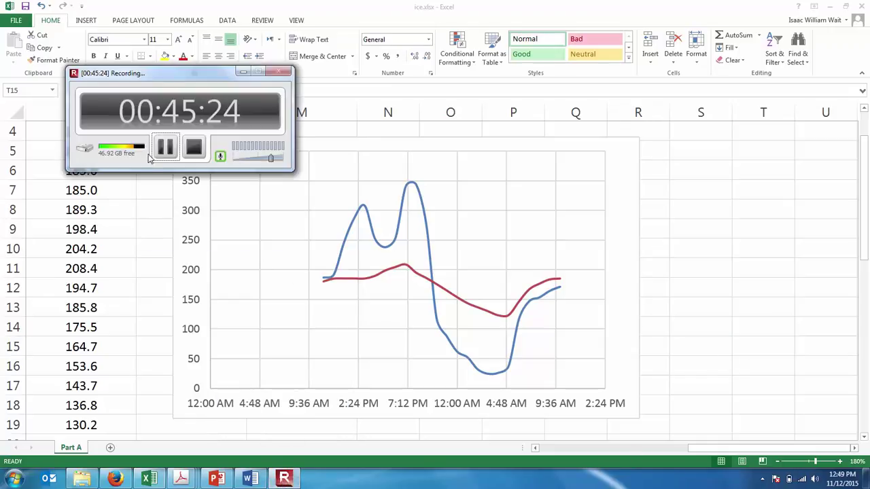
left_click(171, 155)
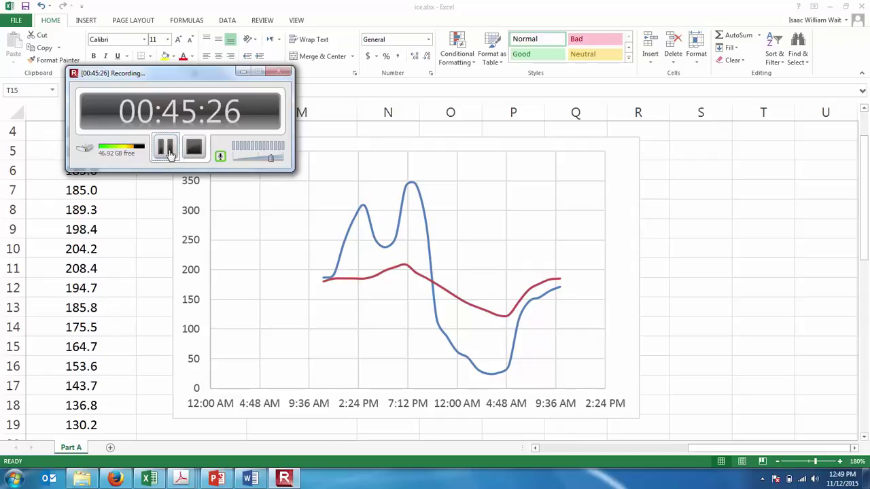